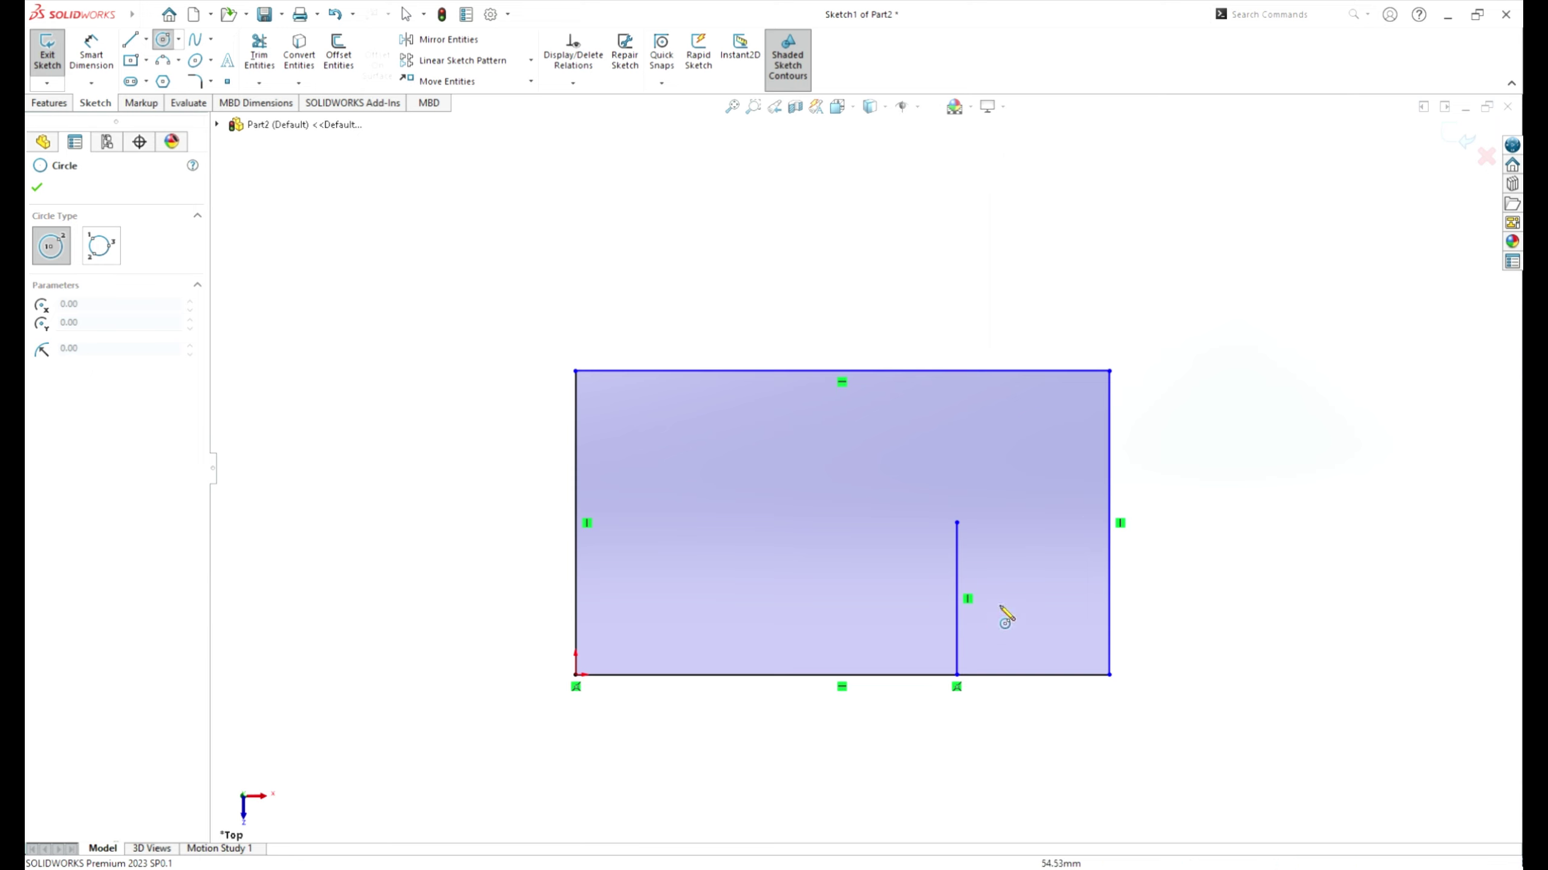
Draw a radius-10 circle centred on the short vertical line's top endpoint at (50, 20)
click(956, 522)
click(1007, 575)
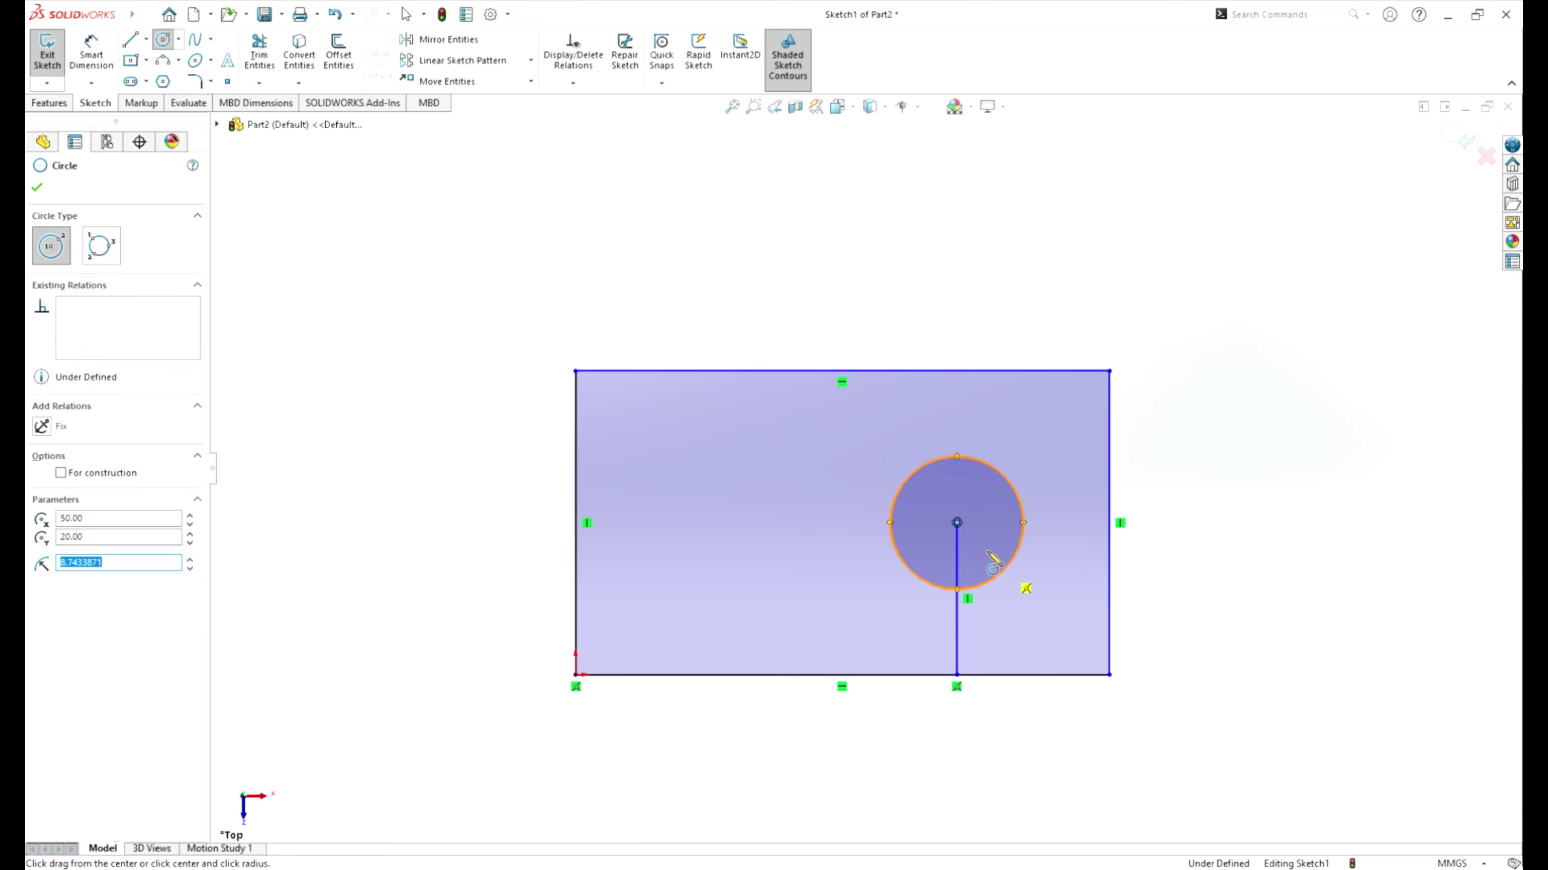
key(Escape)
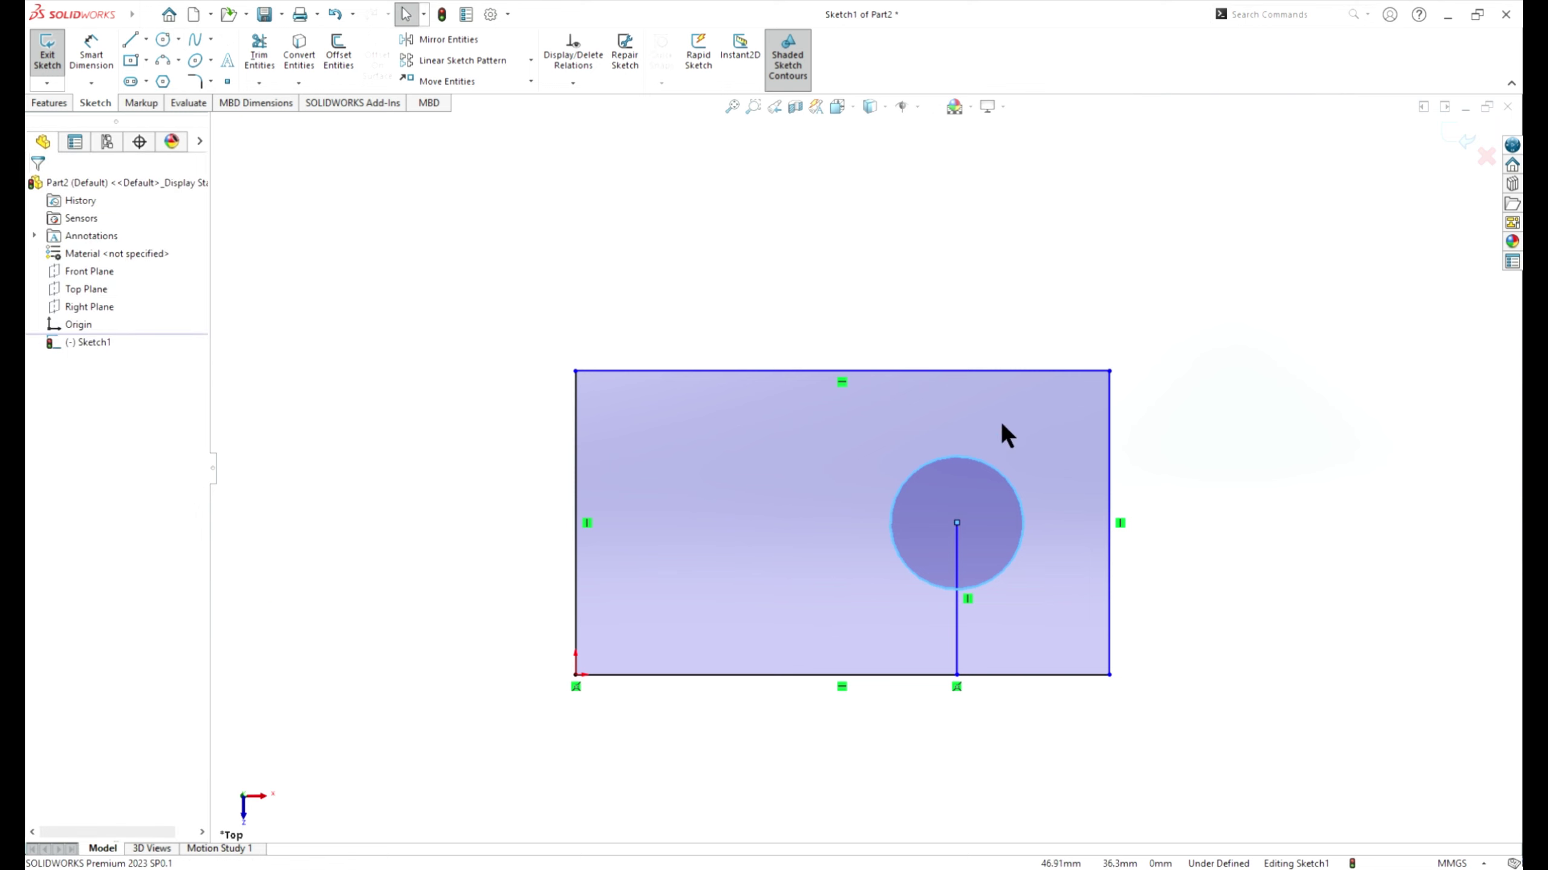
click(1005, 482)
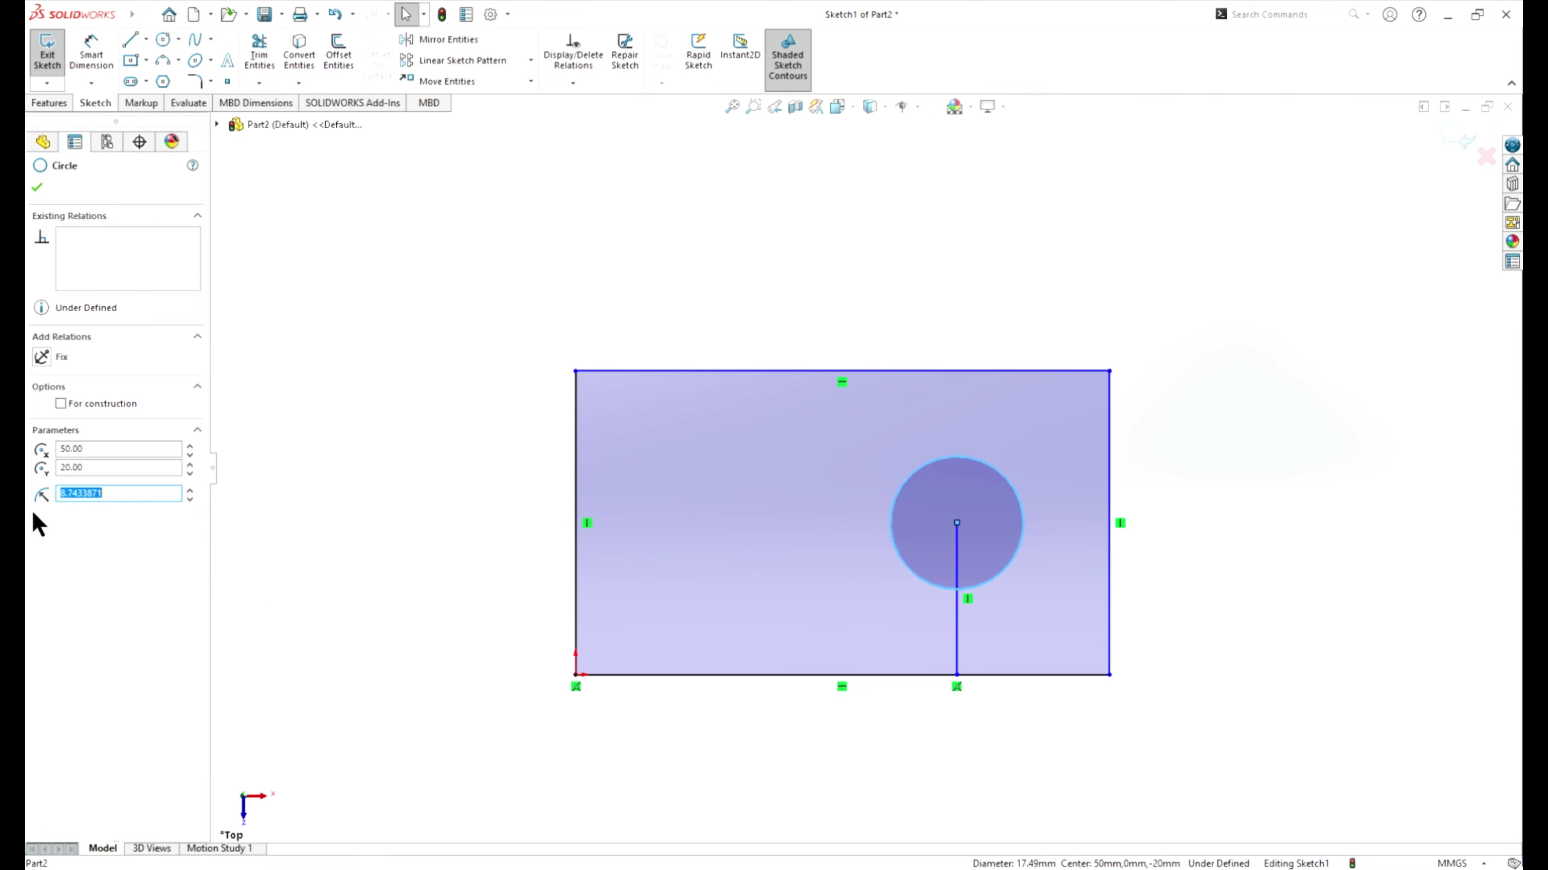
text(10)
key(Return)
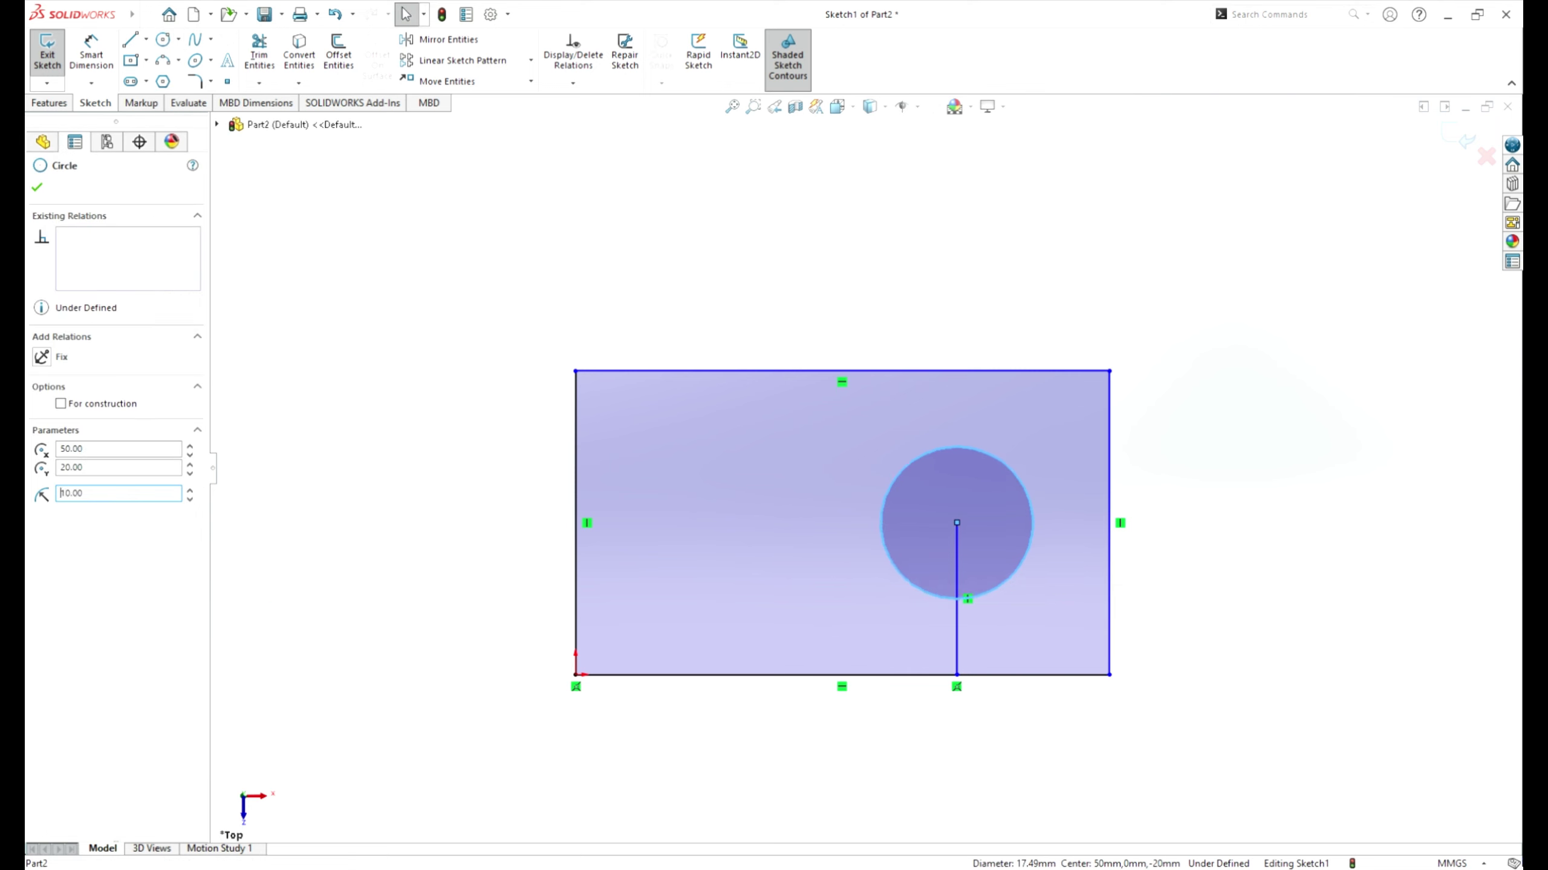
click(366, 260)
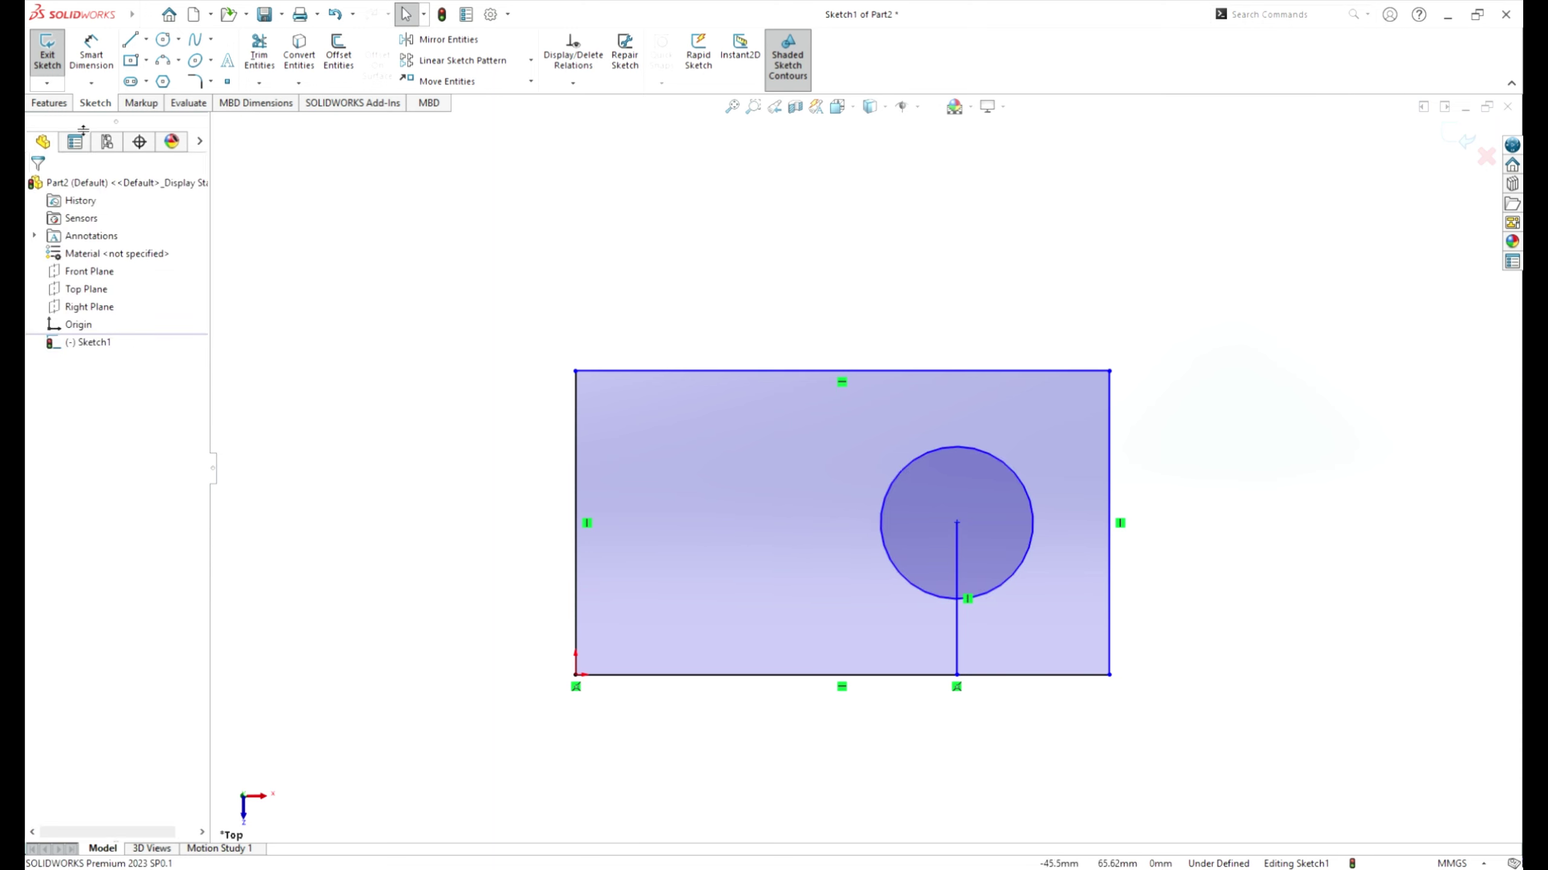
click(131, 40)
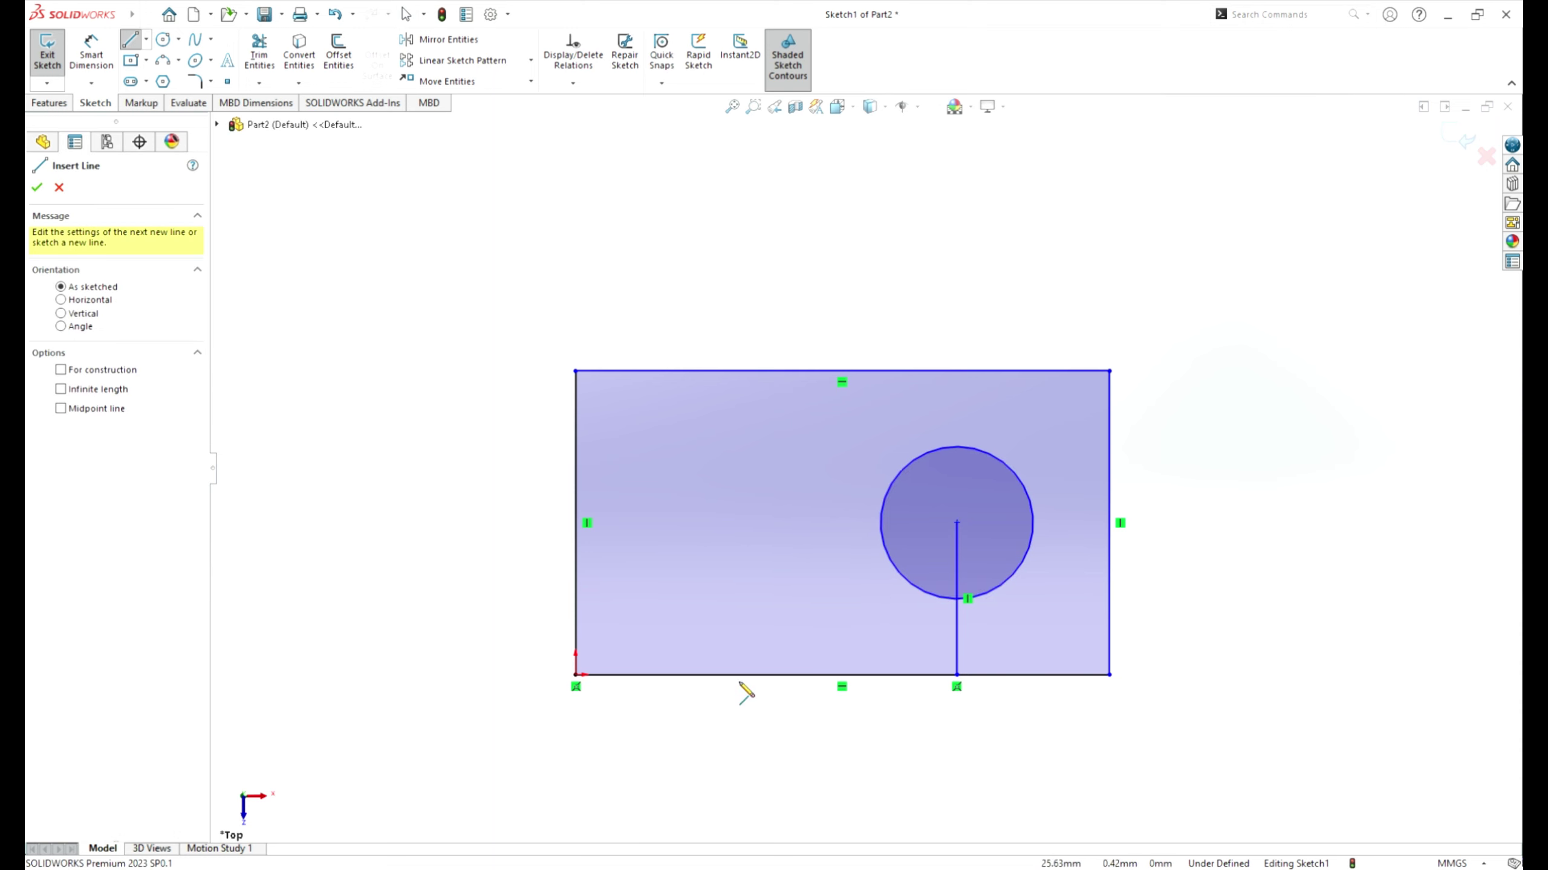
Lay two horizontal lines, 30 mm then 20 mm, along the bottom edge left of the hole
click(61, 300)
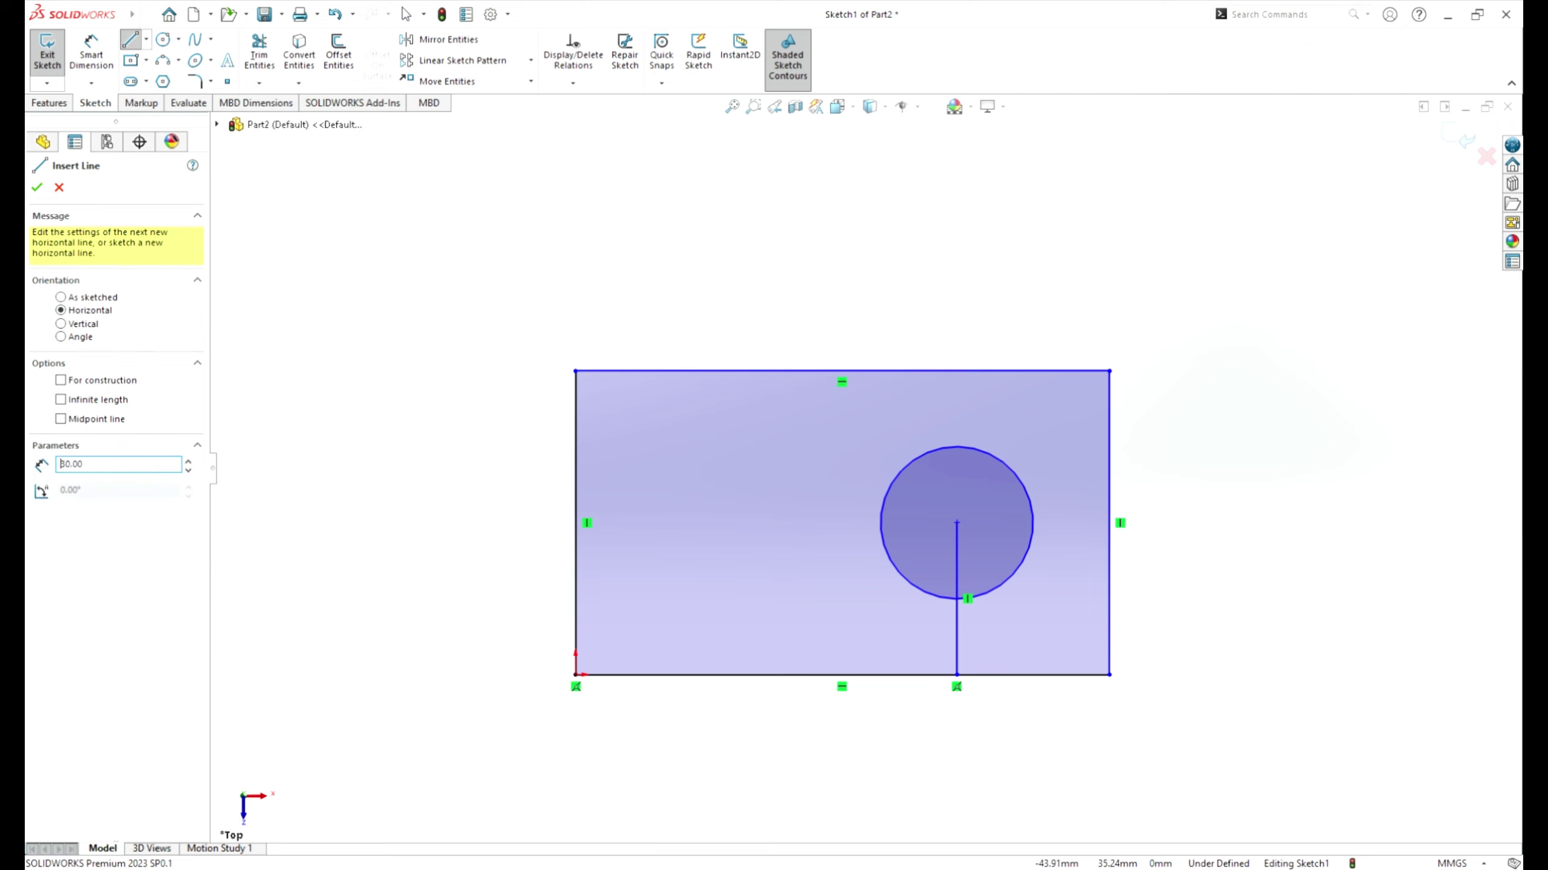
click(894, 679)
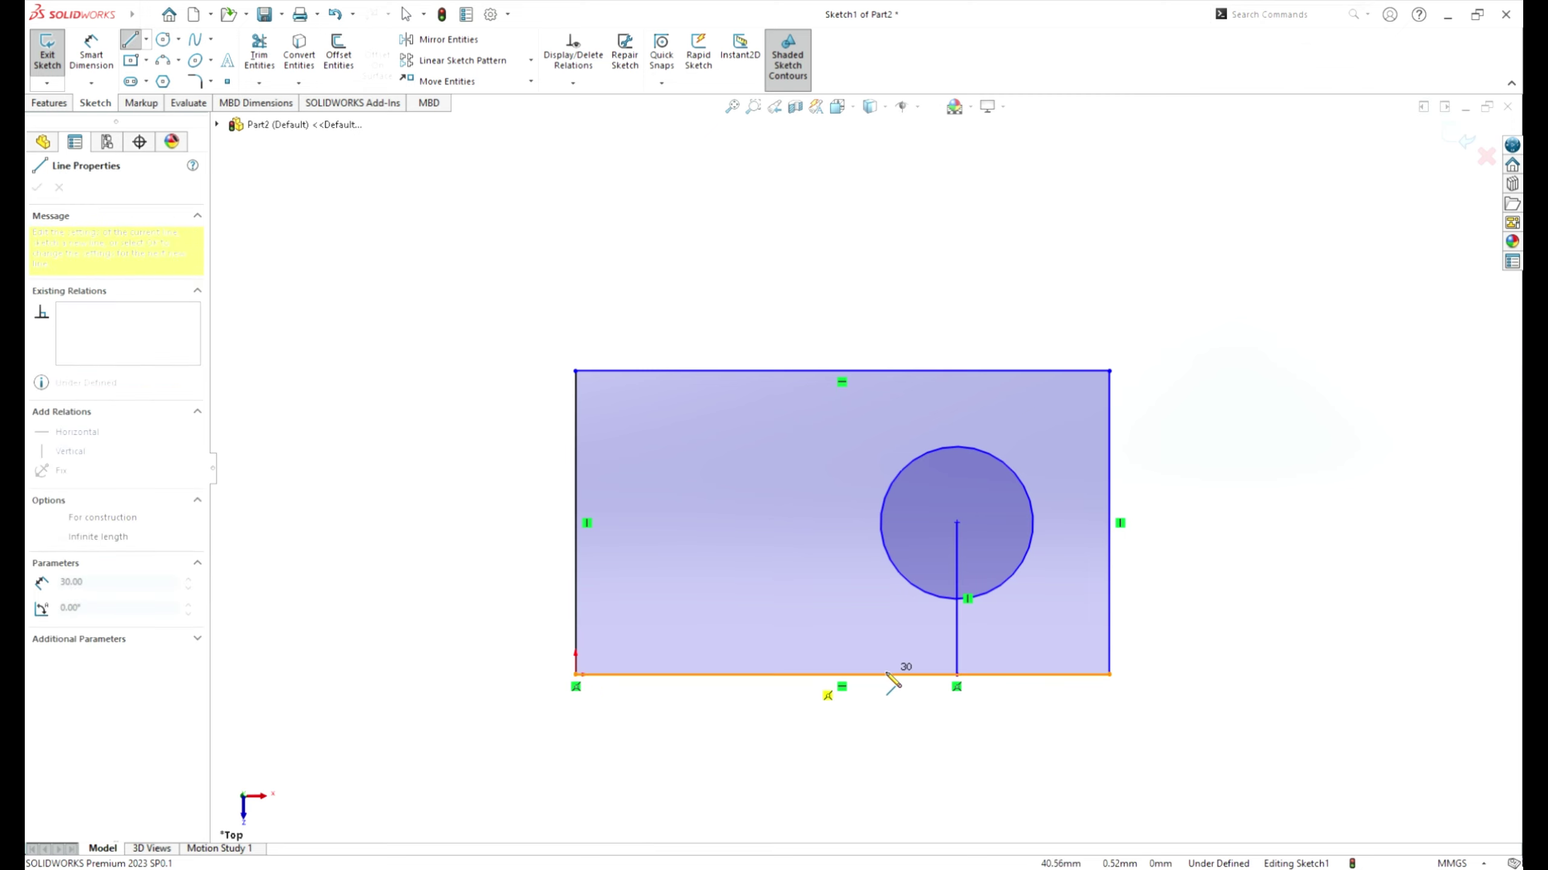
key(Escape)
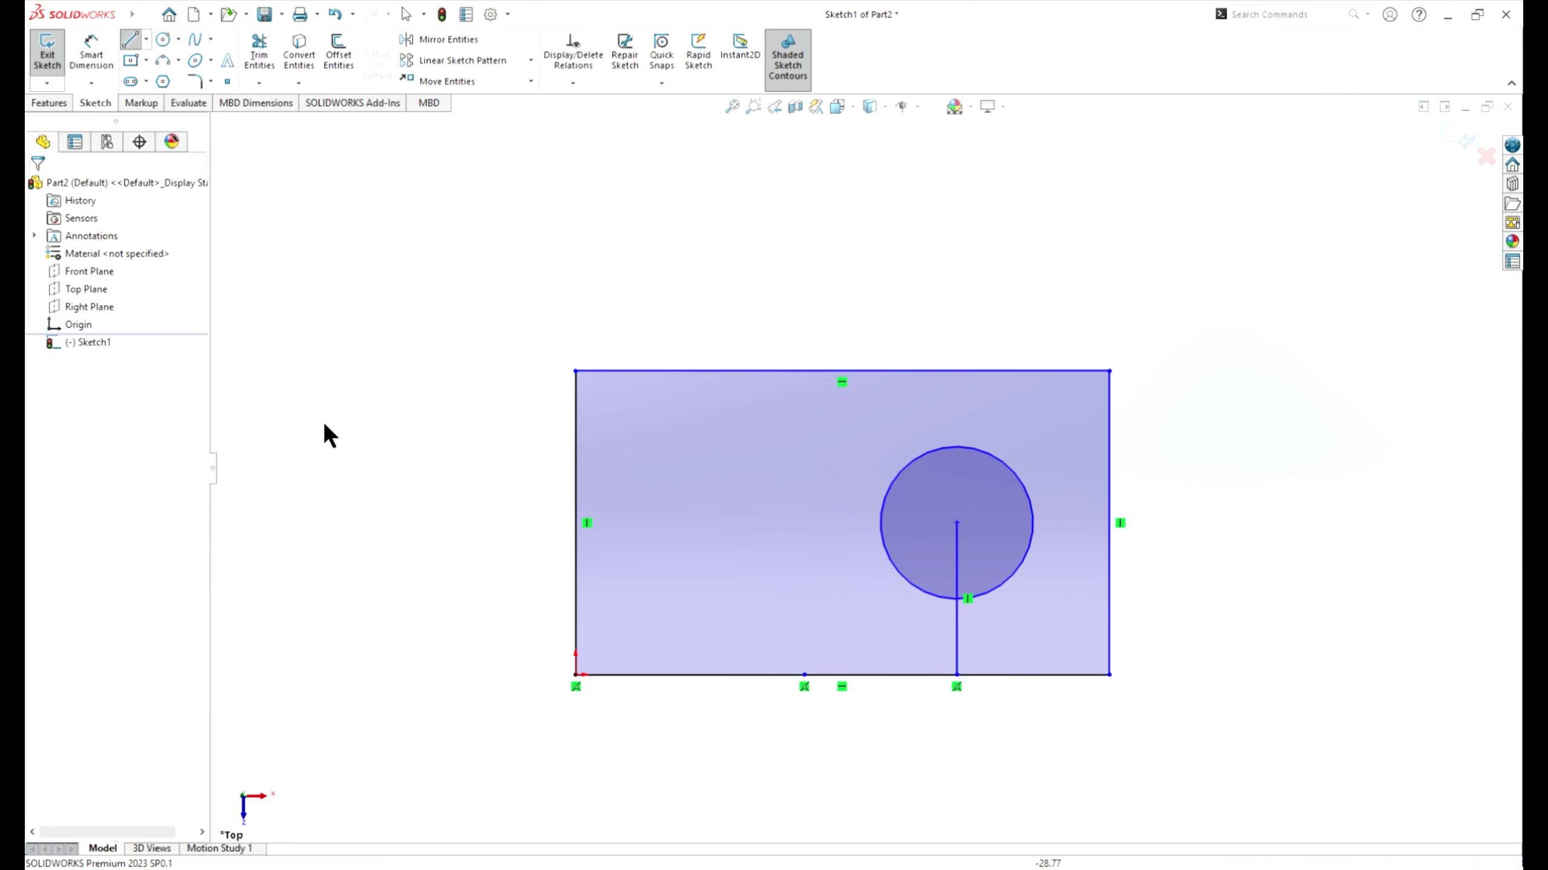
key(l)
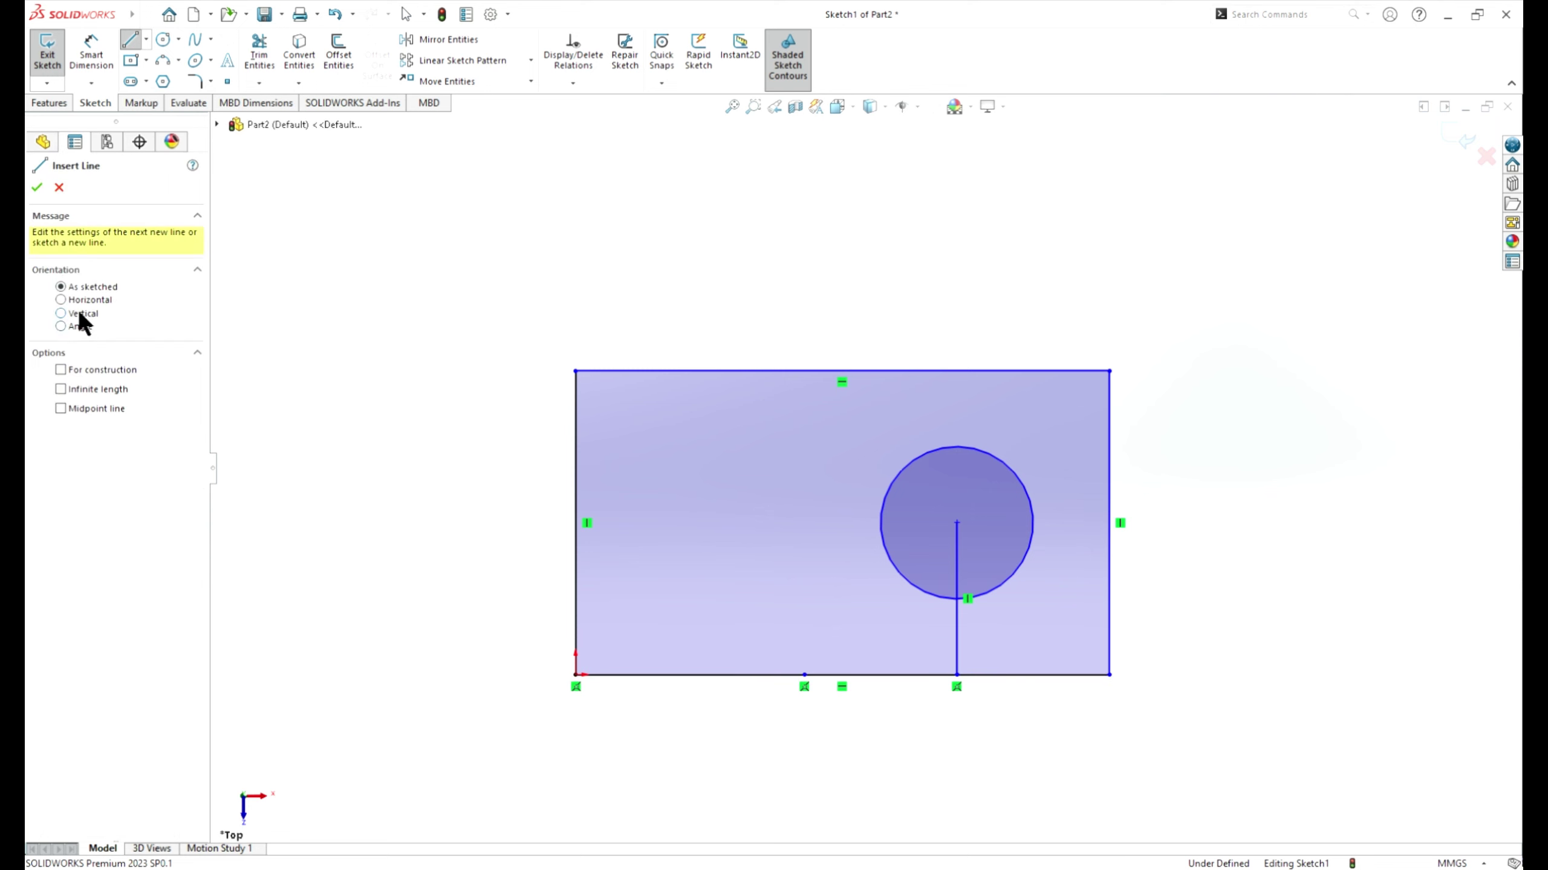
click(83, 308)
text(20)
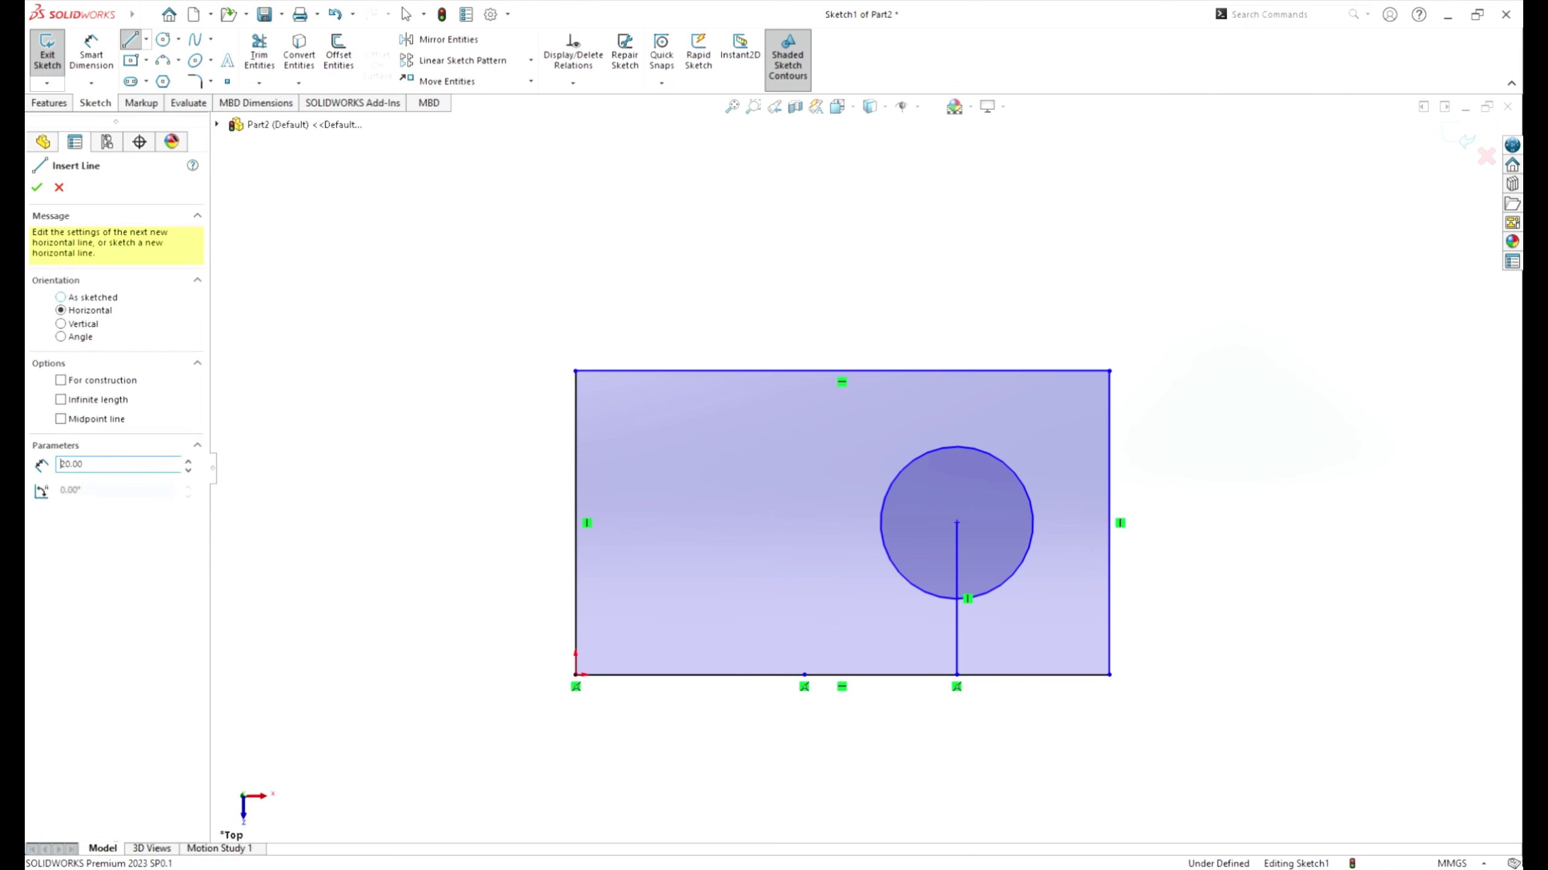
click(805, 675)
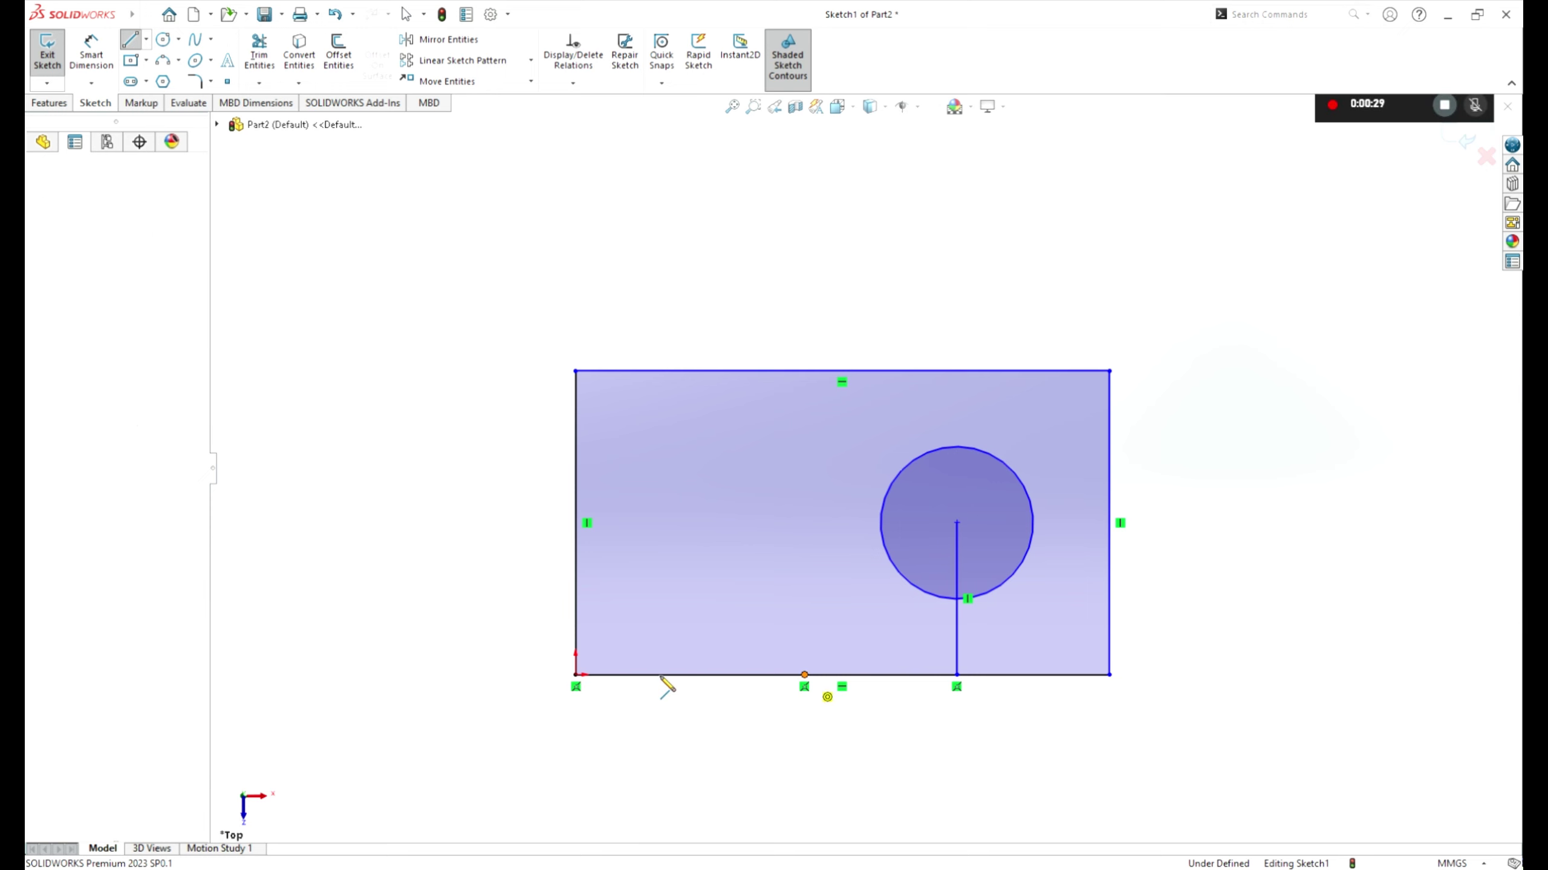
click(661, 676)
key(Escape)
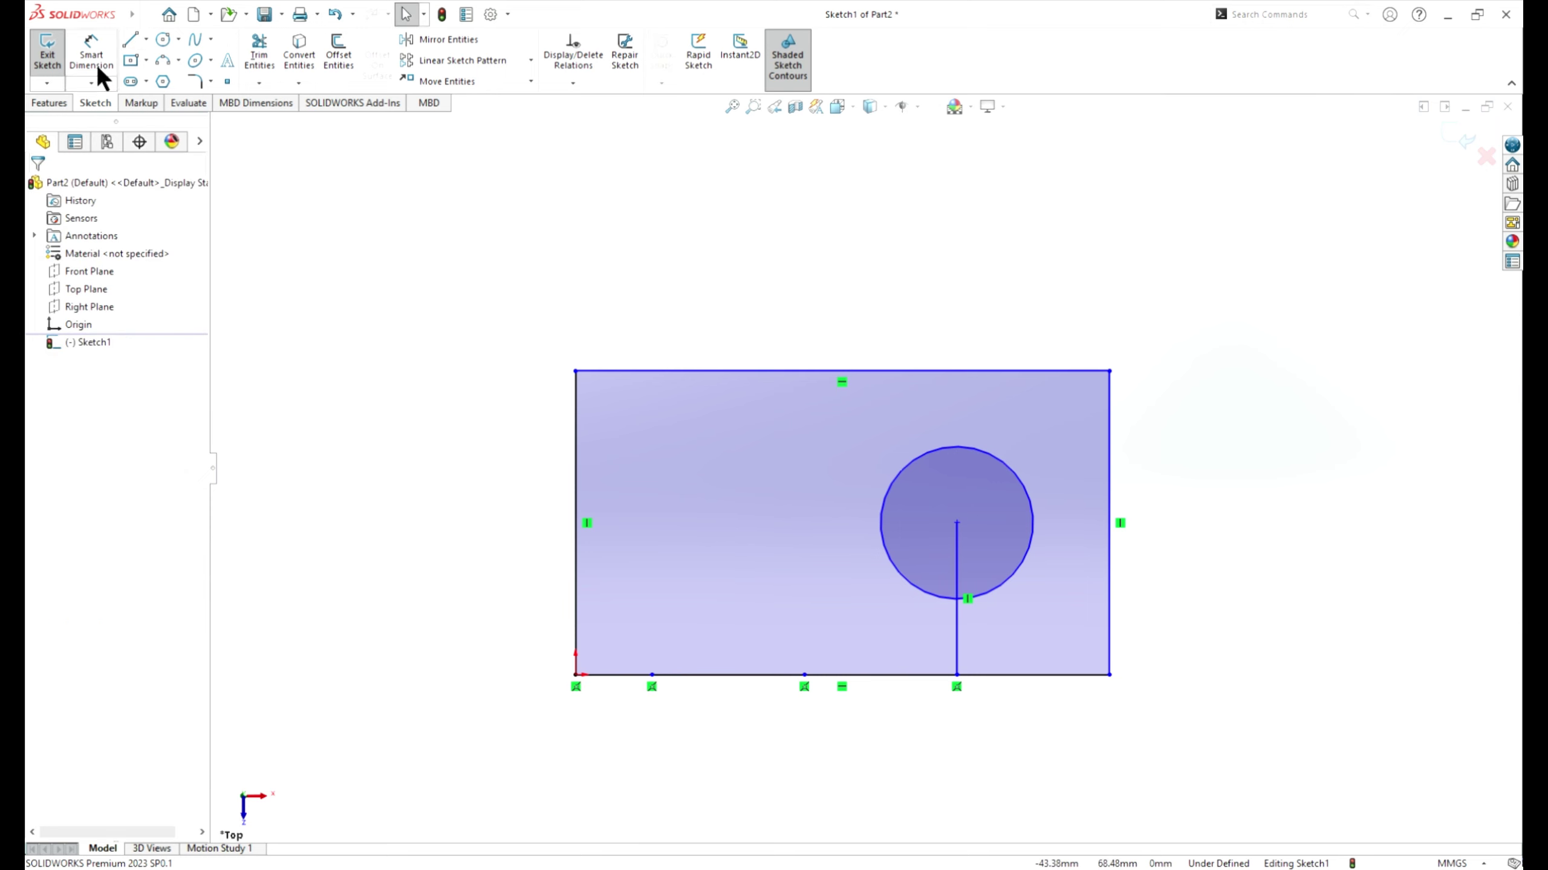
Draw a 10 mm vertical line up from the bottom-edge point left of the hole
click(125, 39)
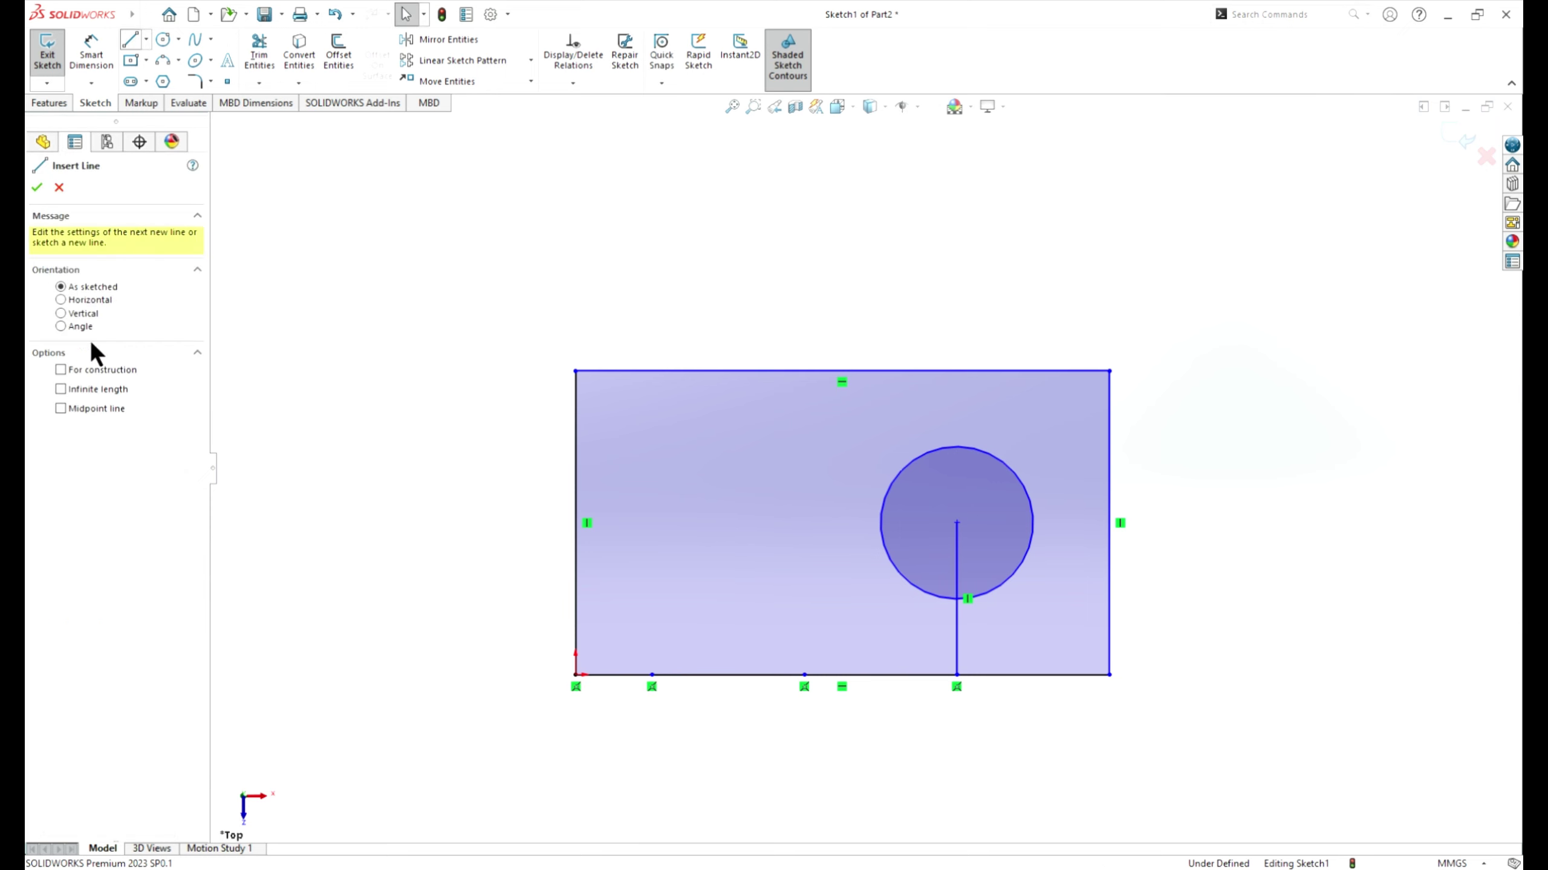
click(62, 314)
text(10)
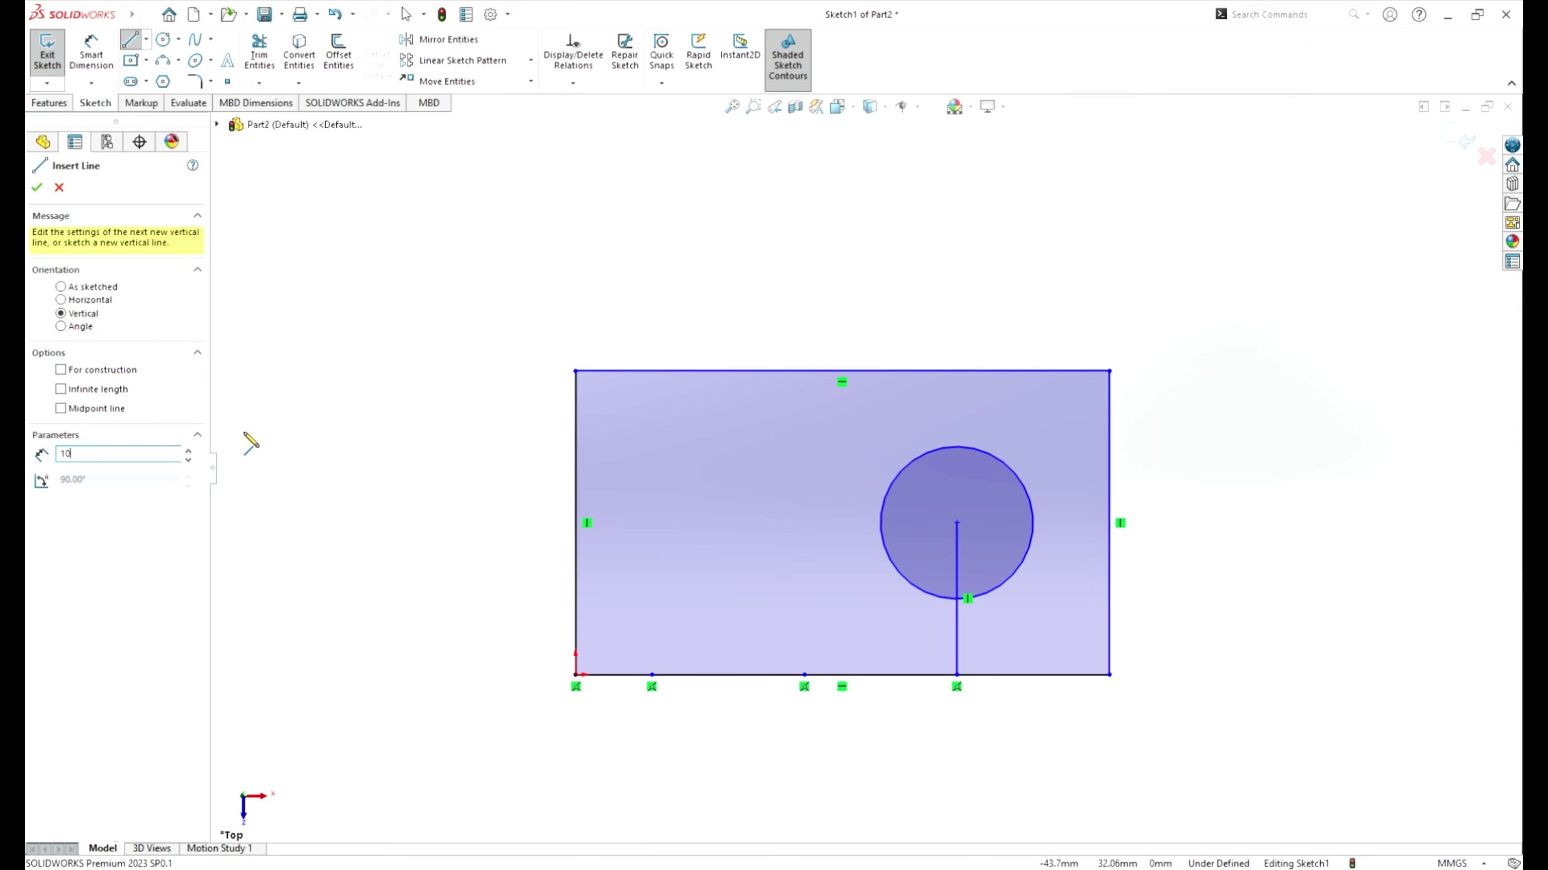
click(804, 675)
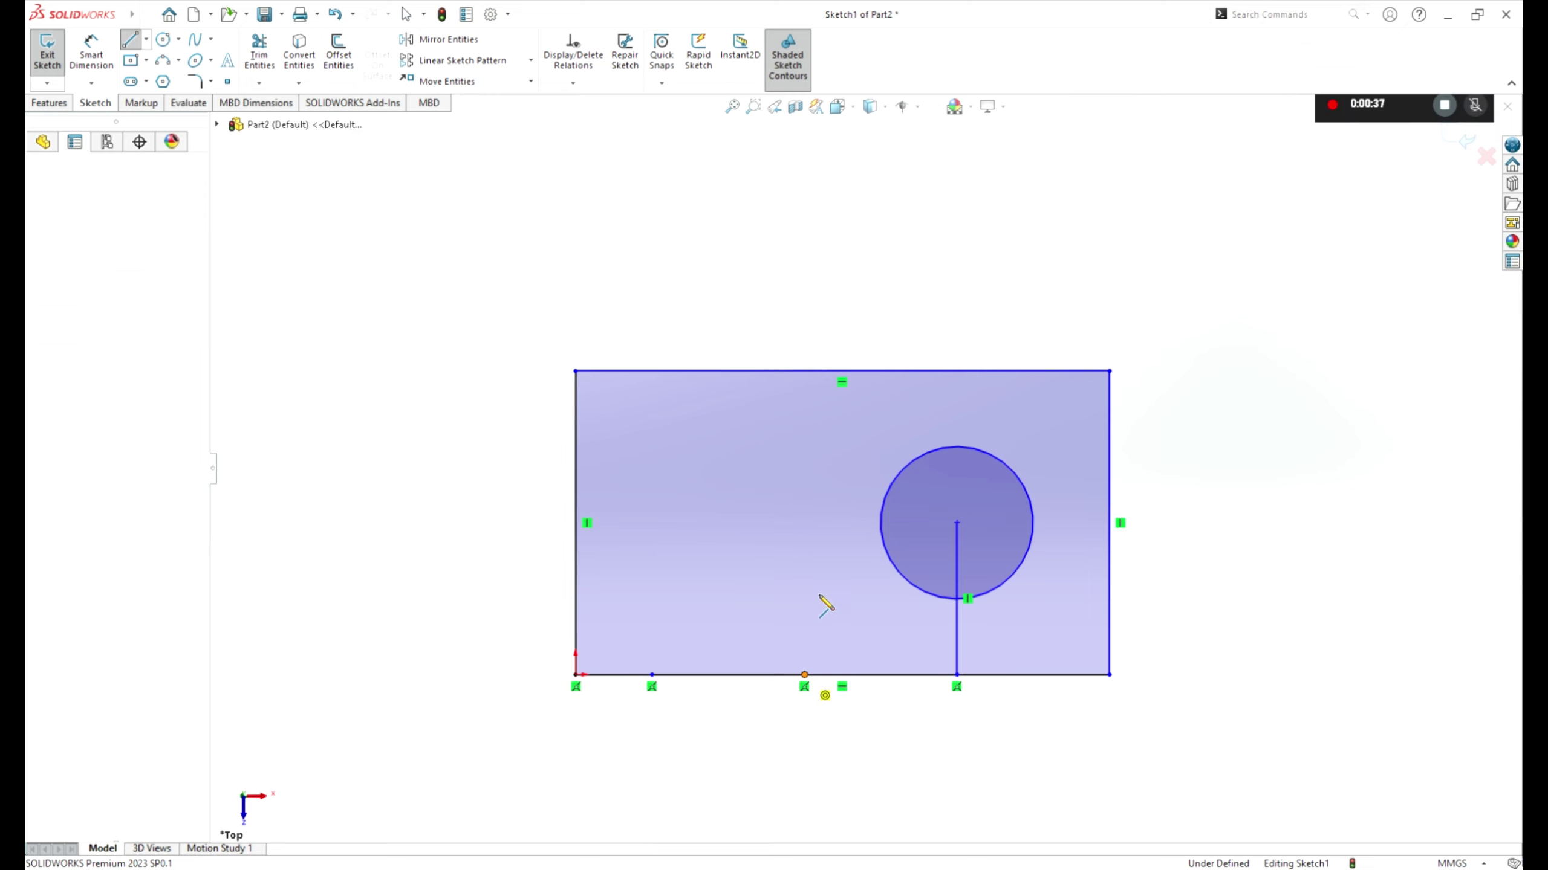
key(Escape)
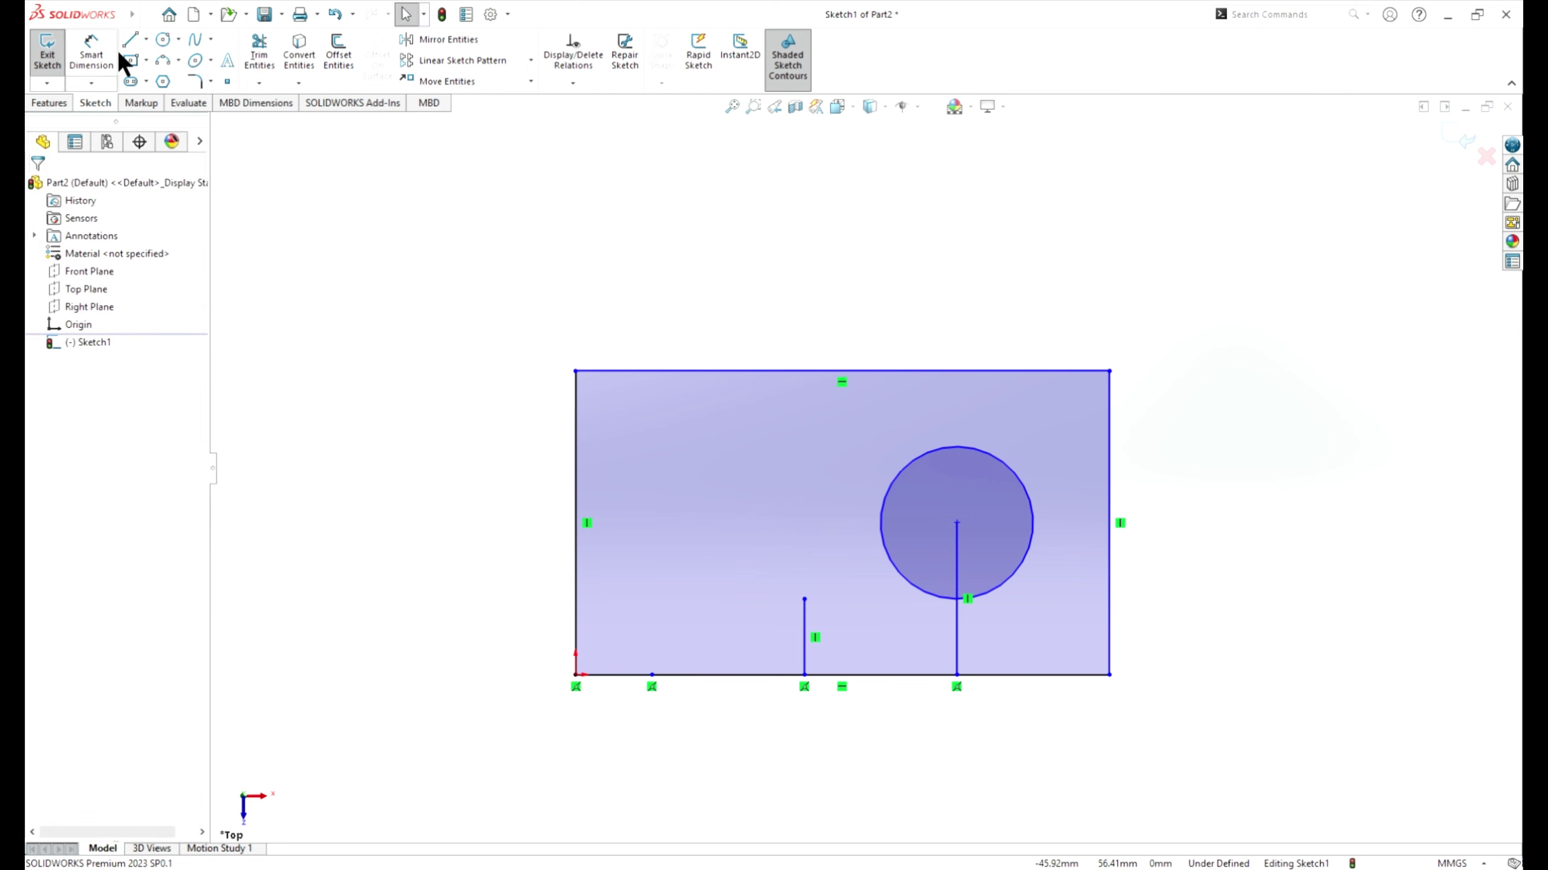
Draw a full-height vertical line from the leftmost bottom-edge point, then undo it
click(130, 47)
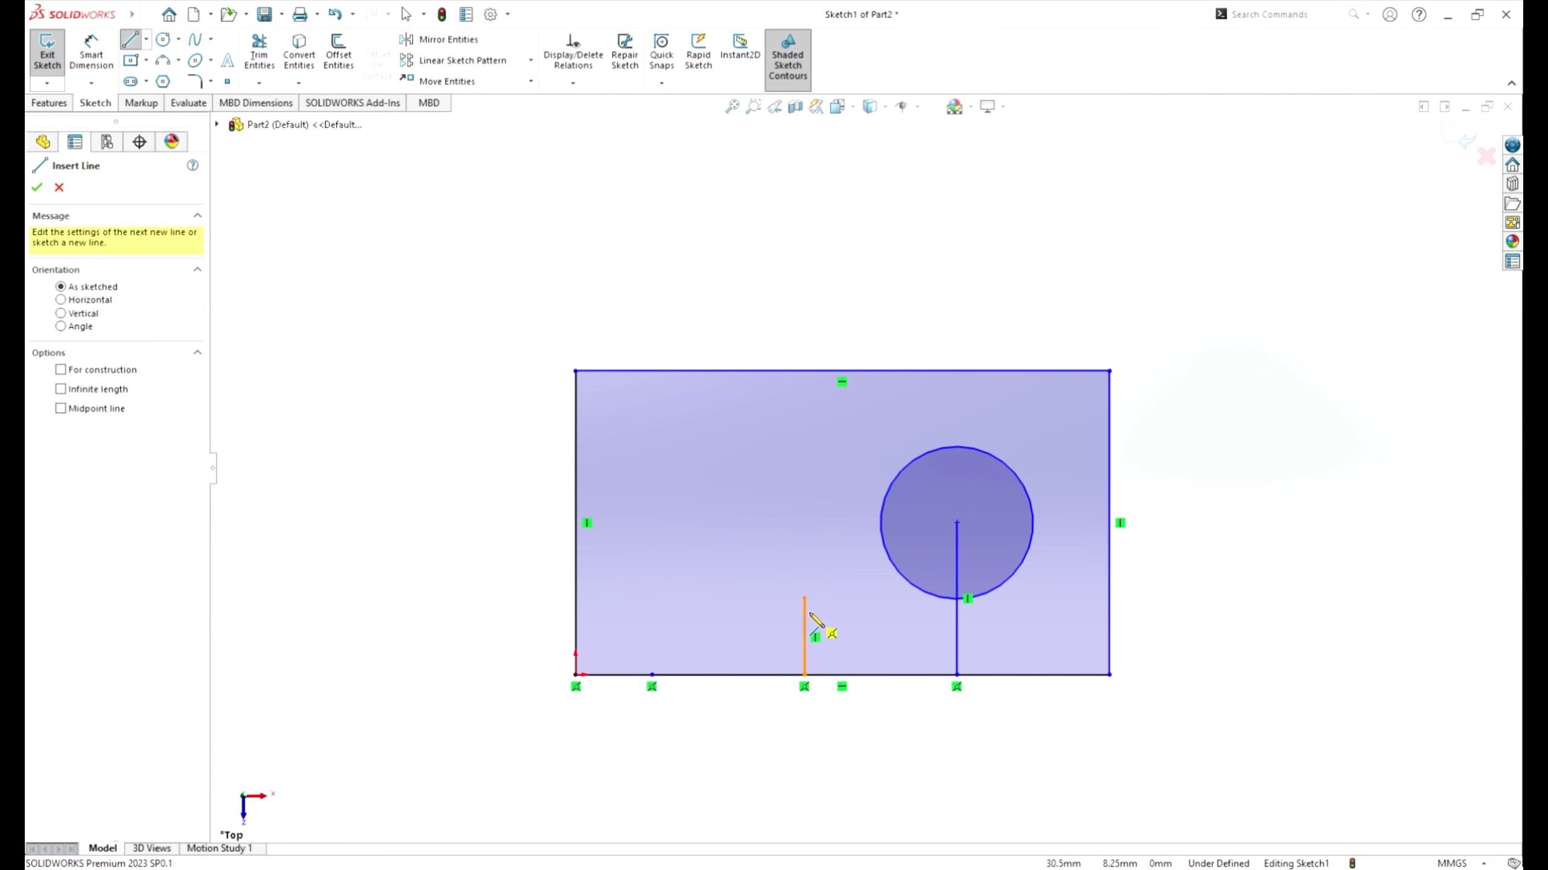
click(652, 675)
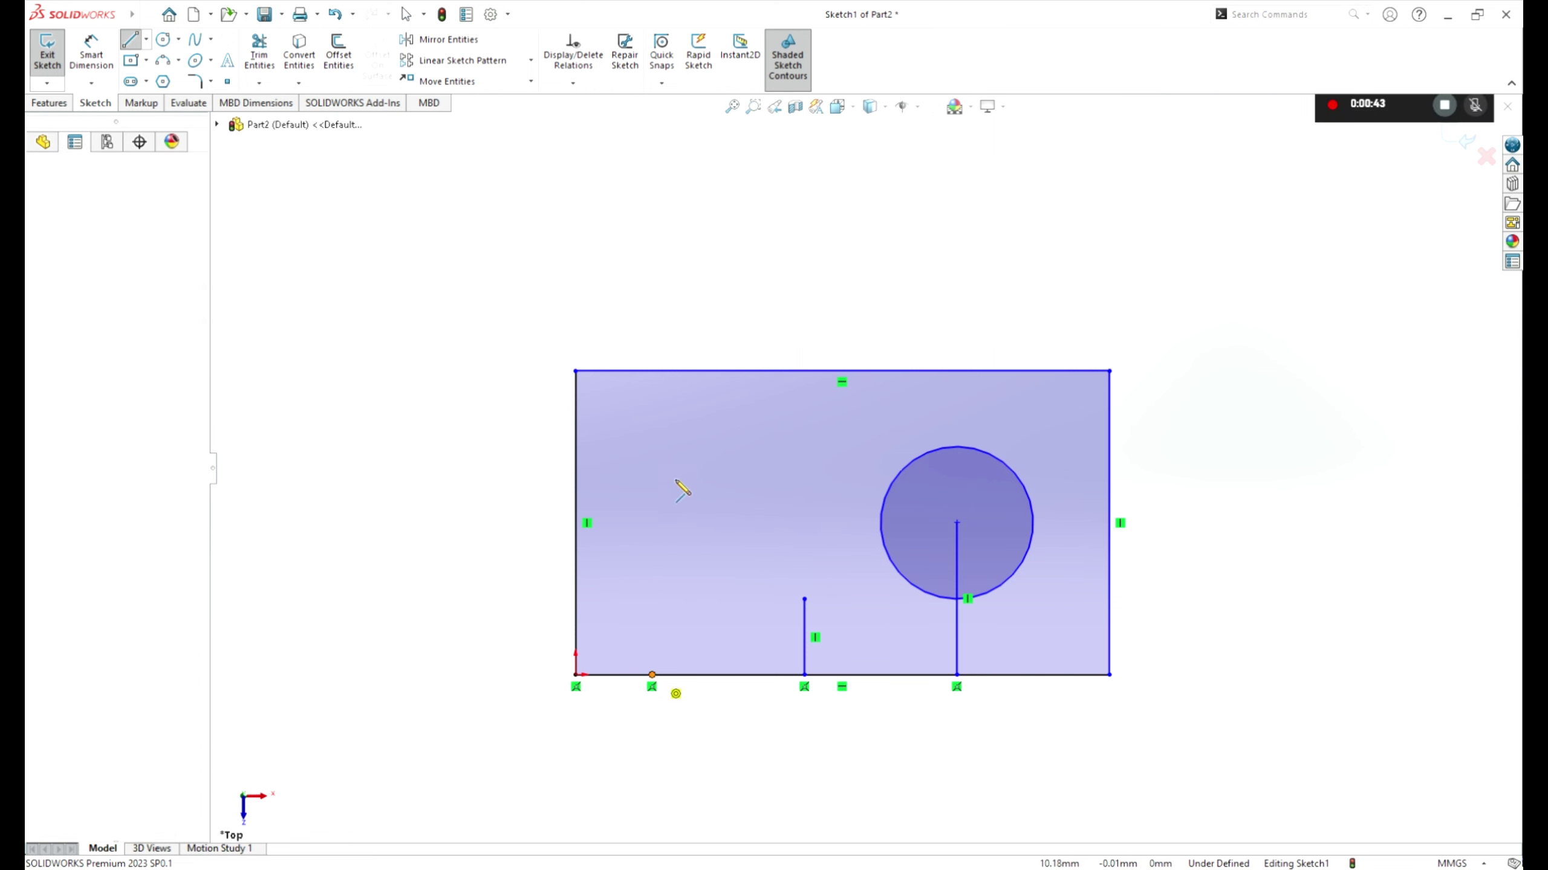
click(652, 366)
key(Escape)
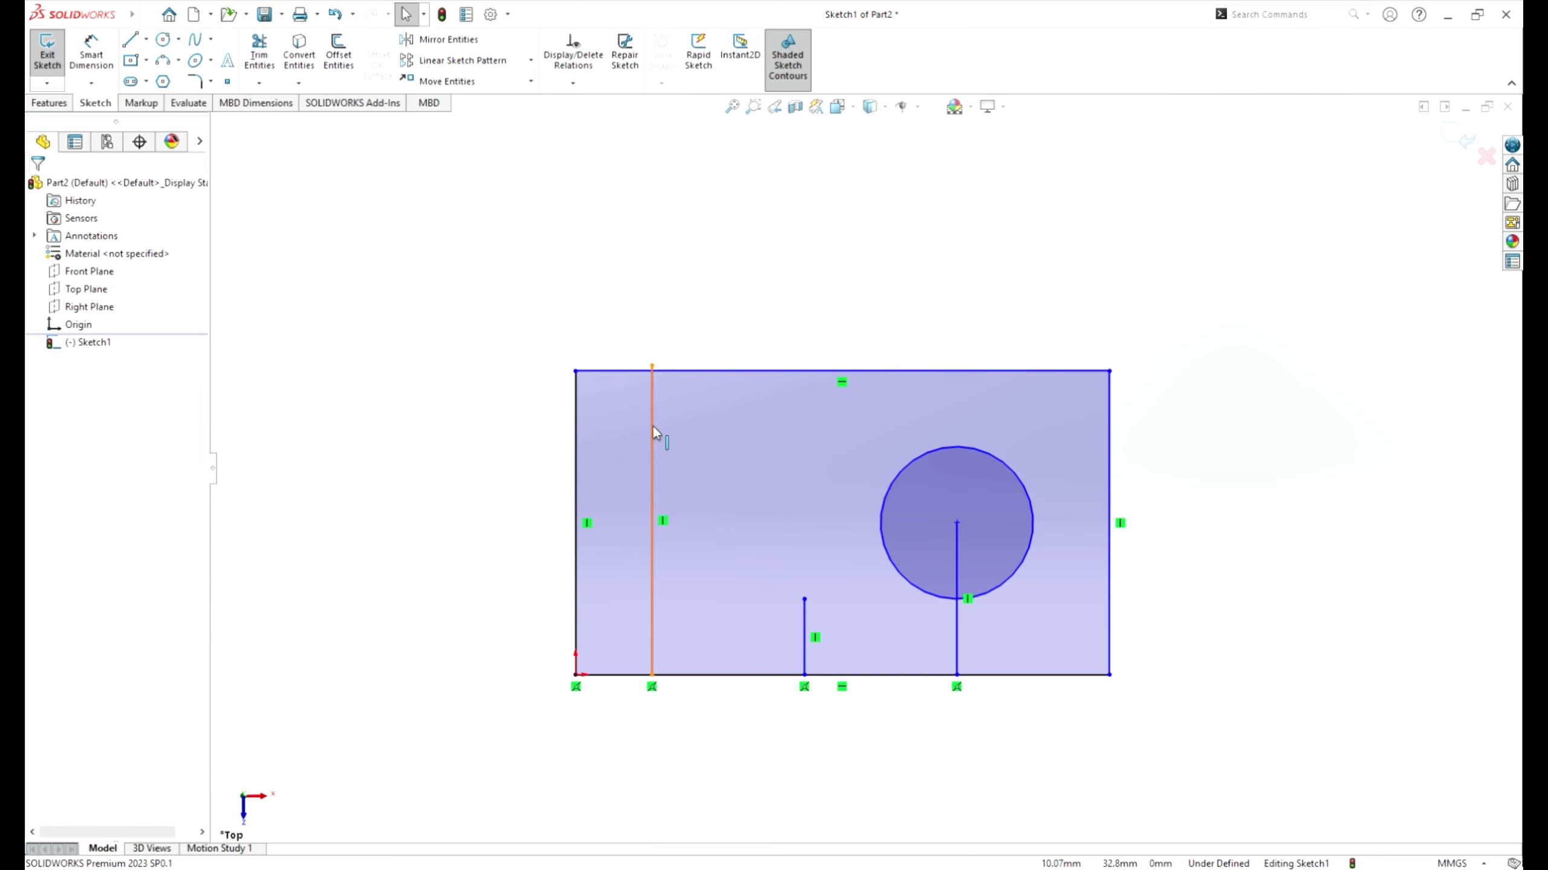
click(653, 425)
click(623, 296)
key(ctrl+z)
Redraw the full-height vertical line at the leftmost bottom point and undo it again
click(135, 40)
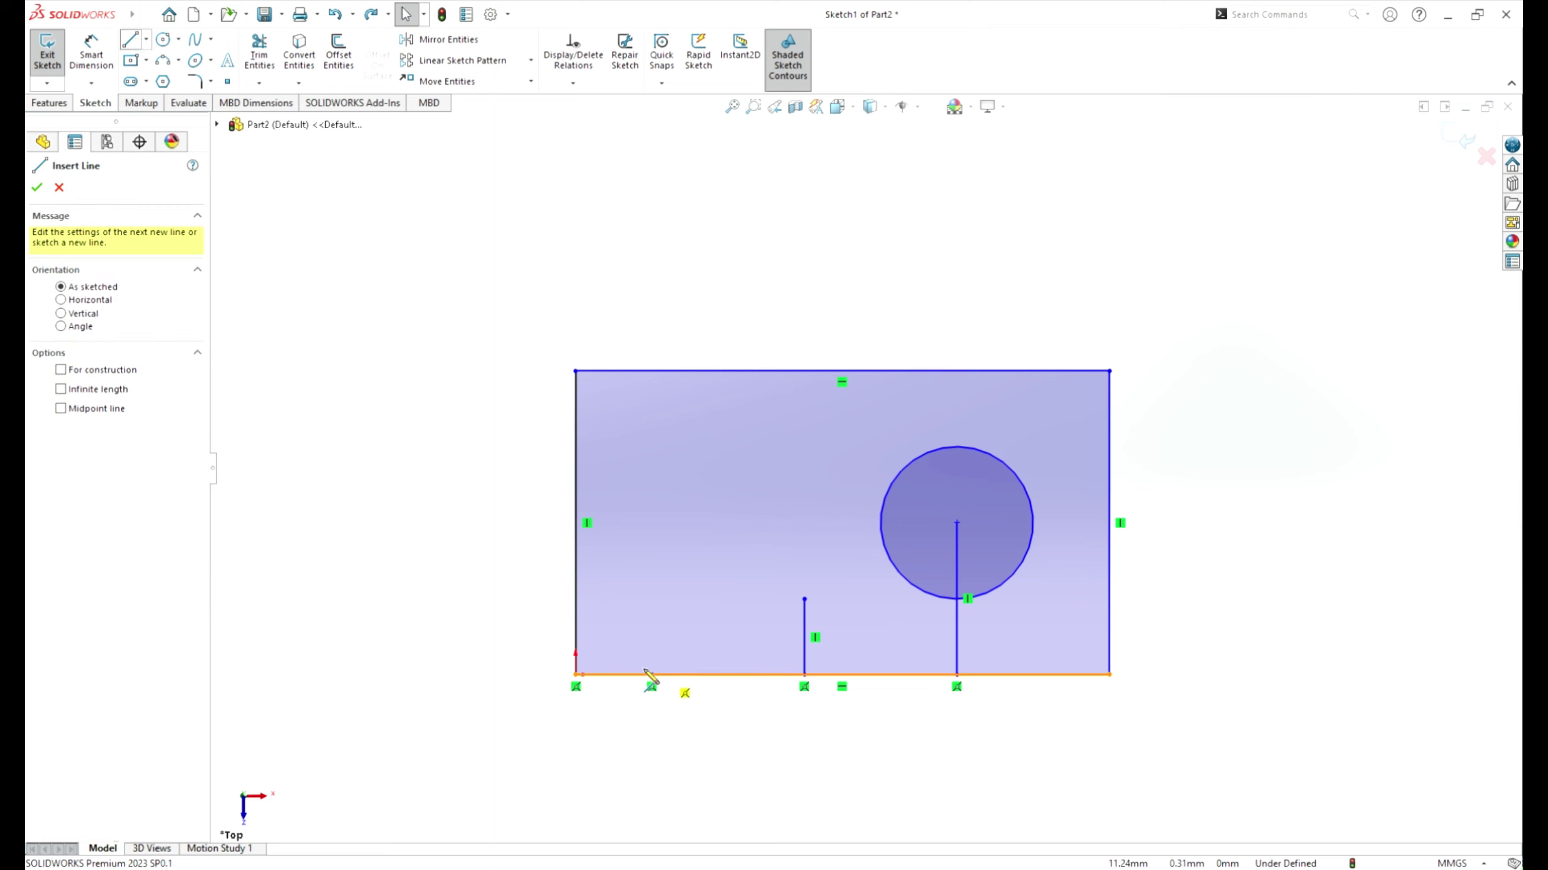
click(652, 675)
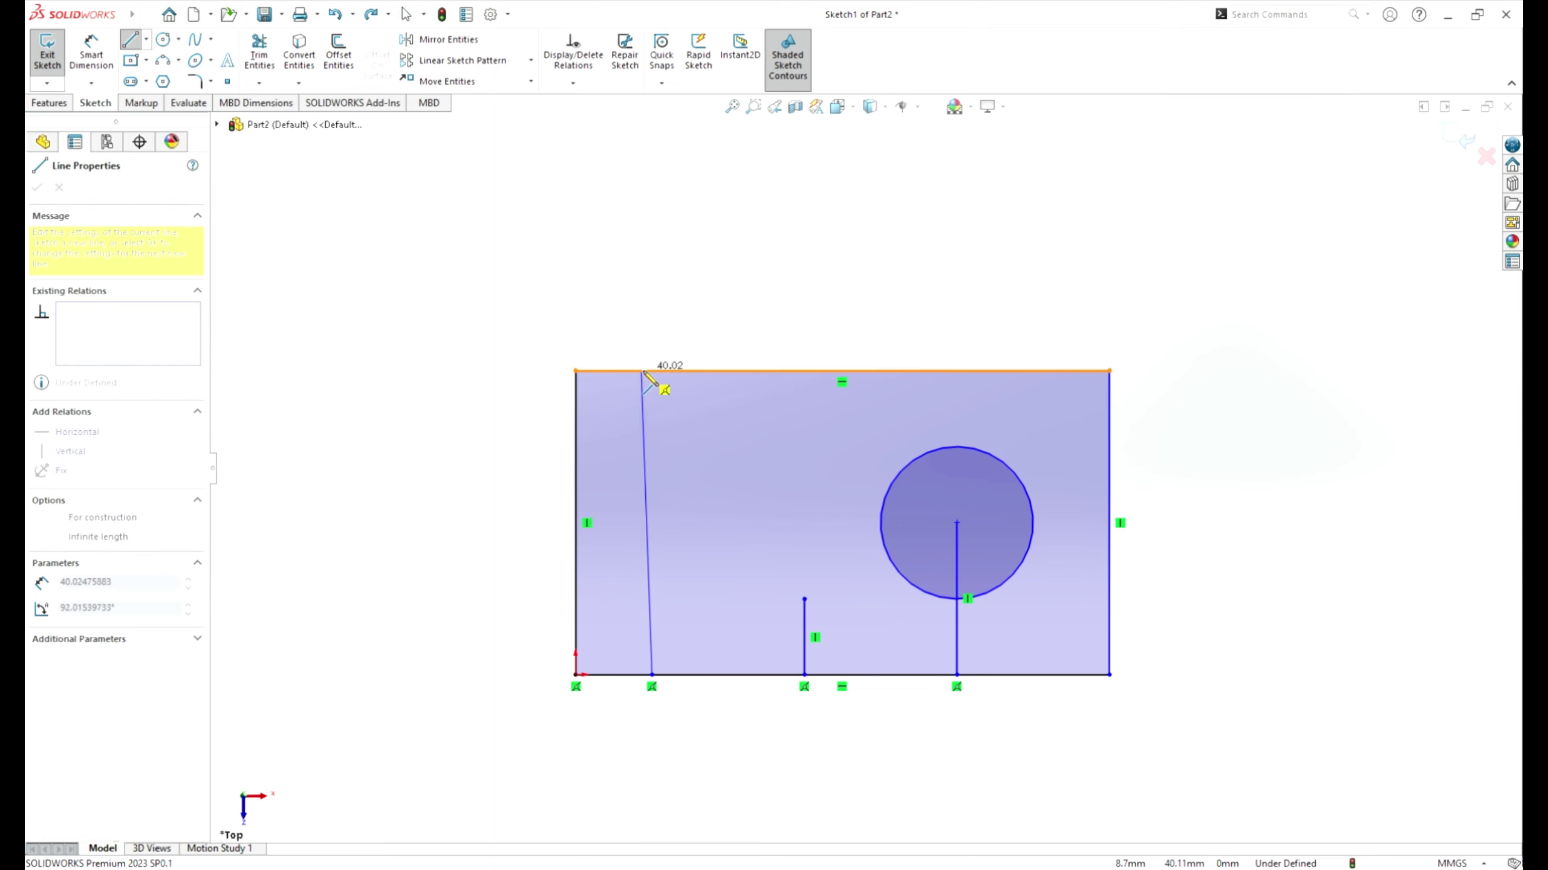
click(652, 370)
key(Escape)
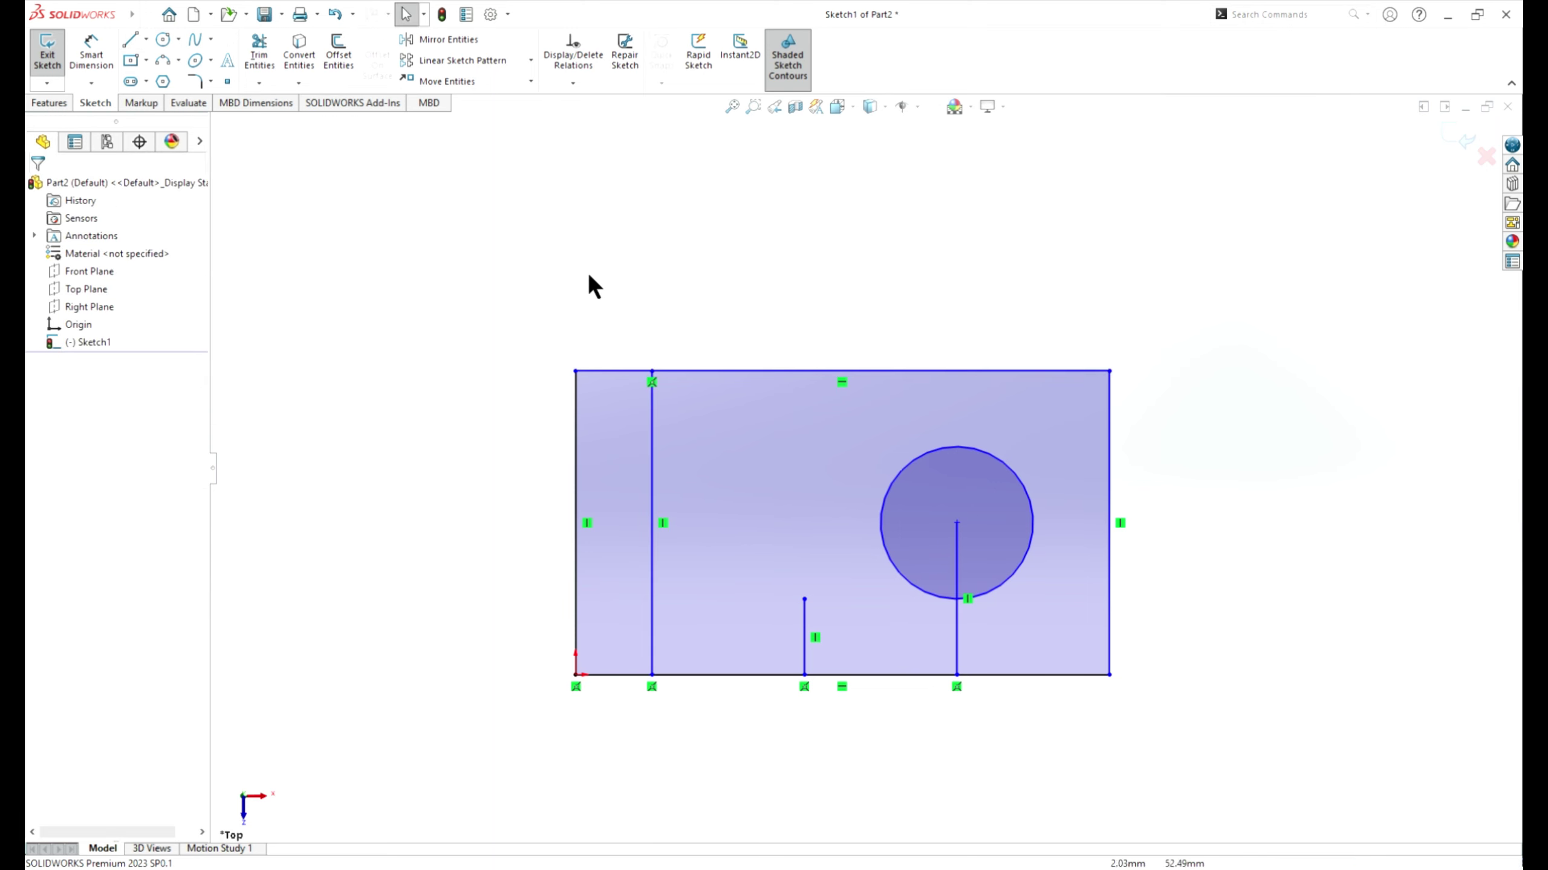
click(130, 53)
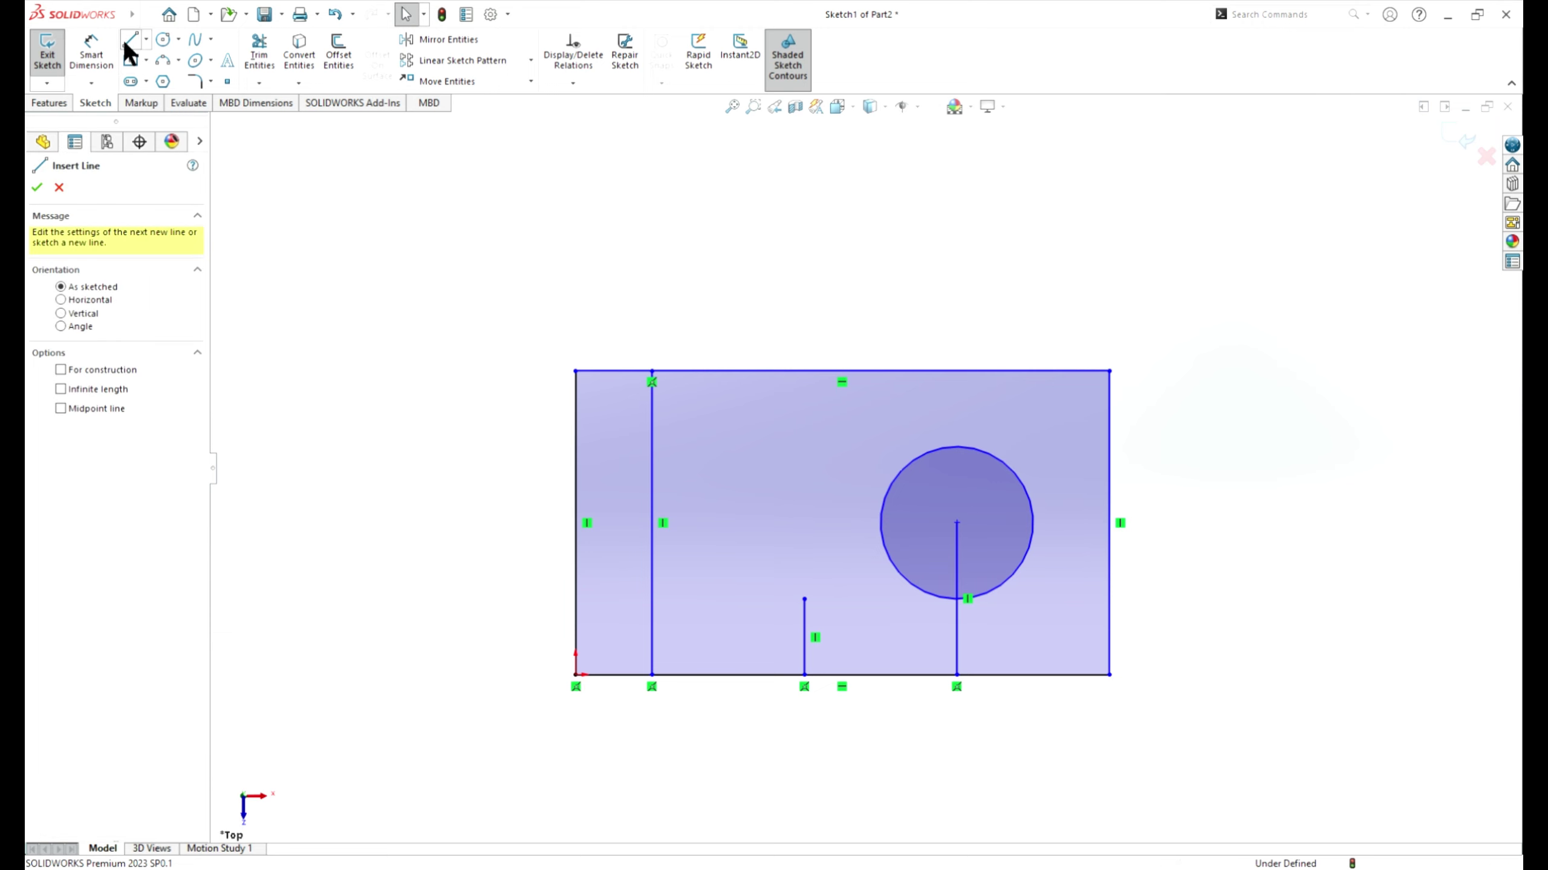
key(Escape)
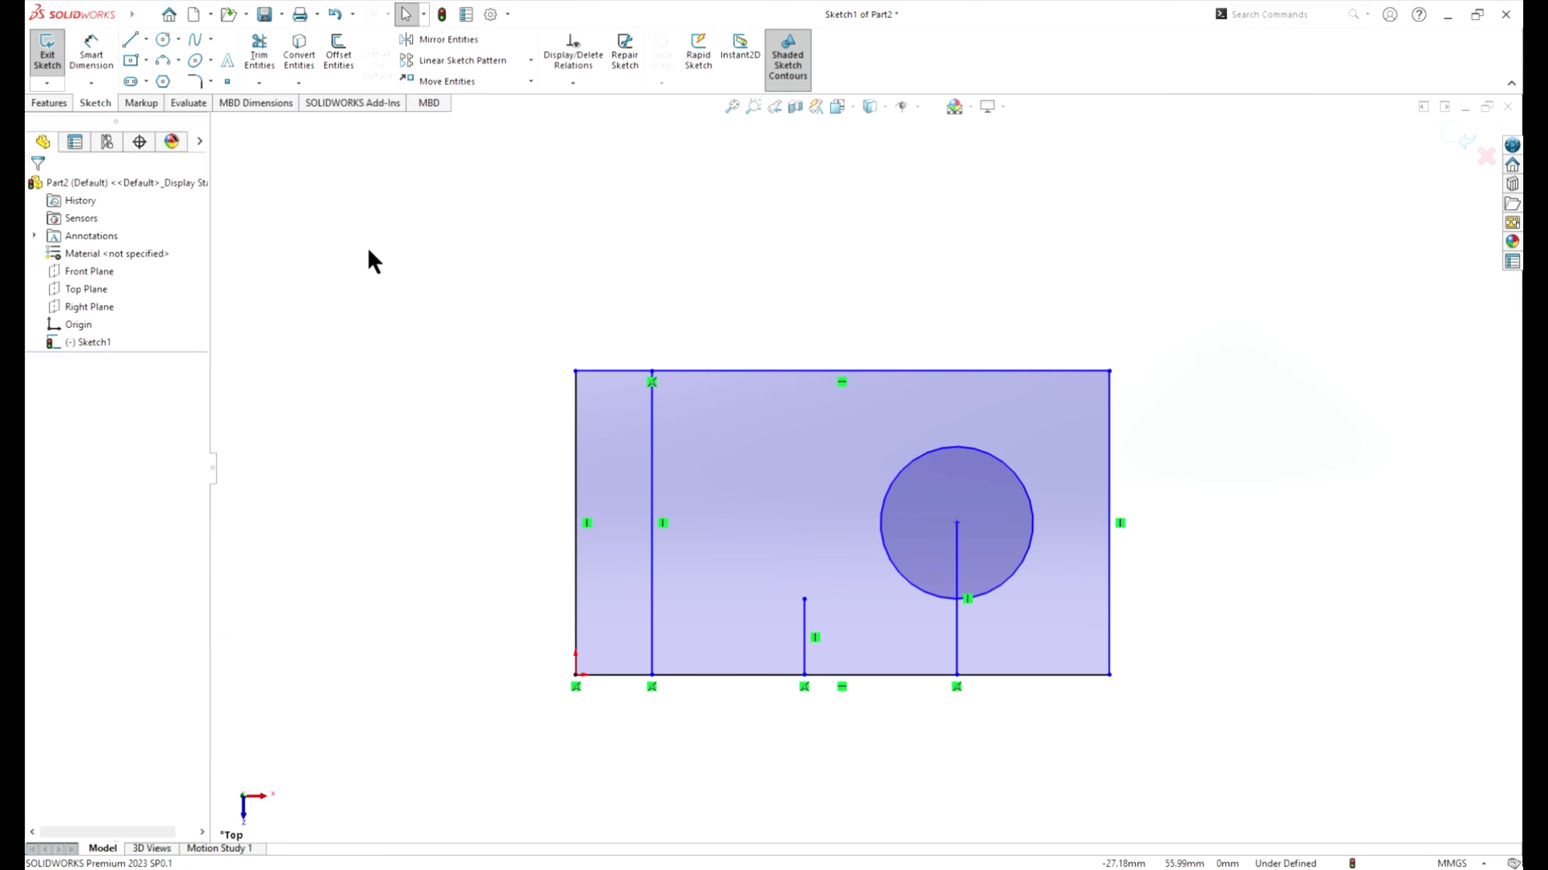
key(ctrl+z)
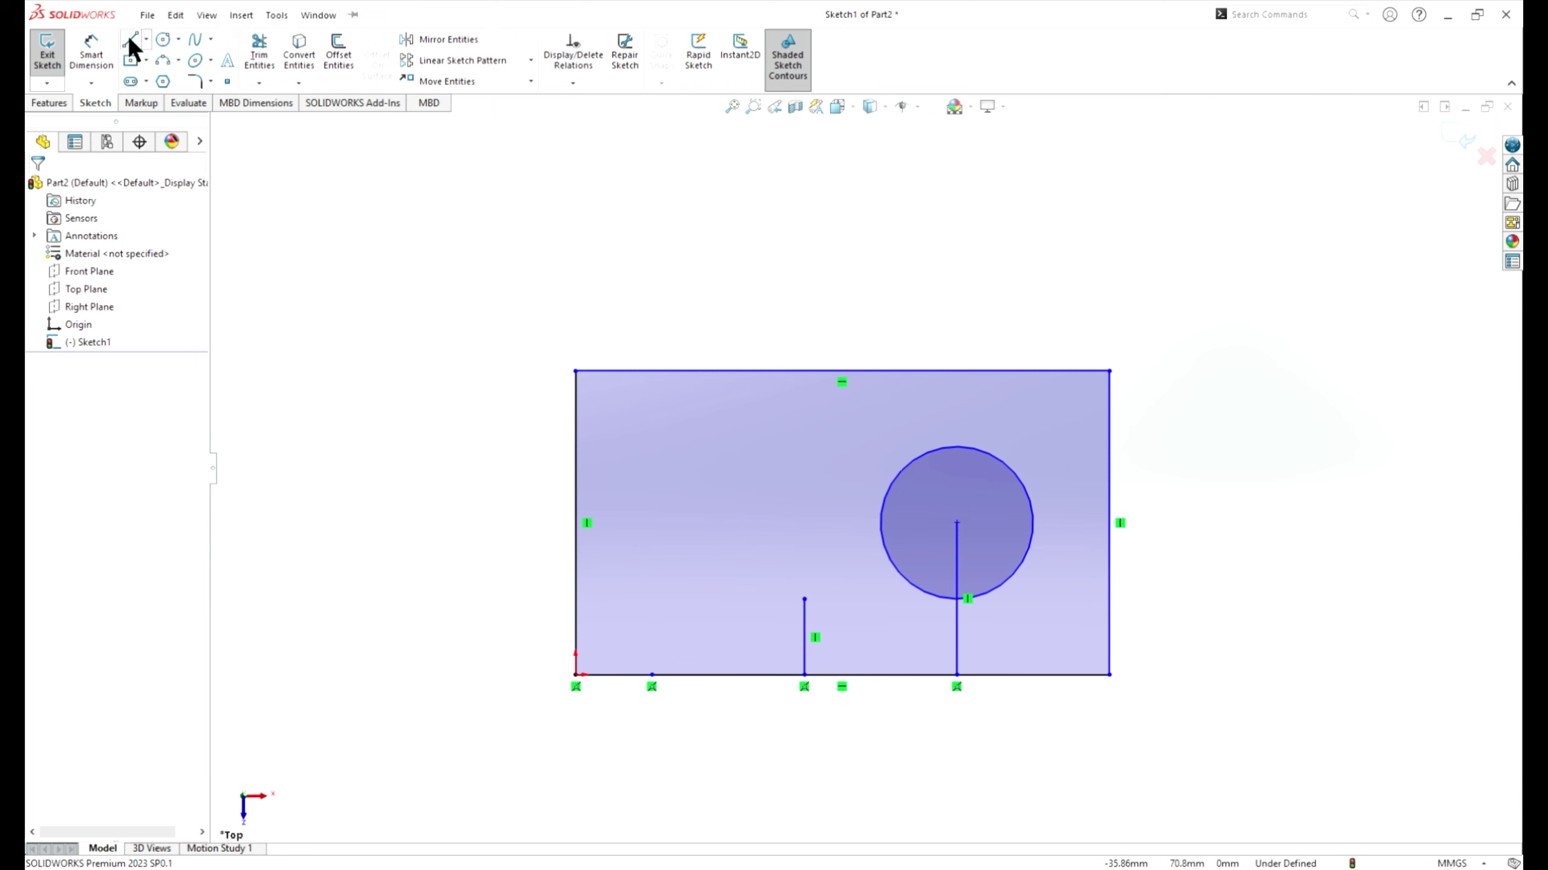
click(130, 41)
Draw a 10 mm vertical line down from the rectangle's top edge
click(61, 313)
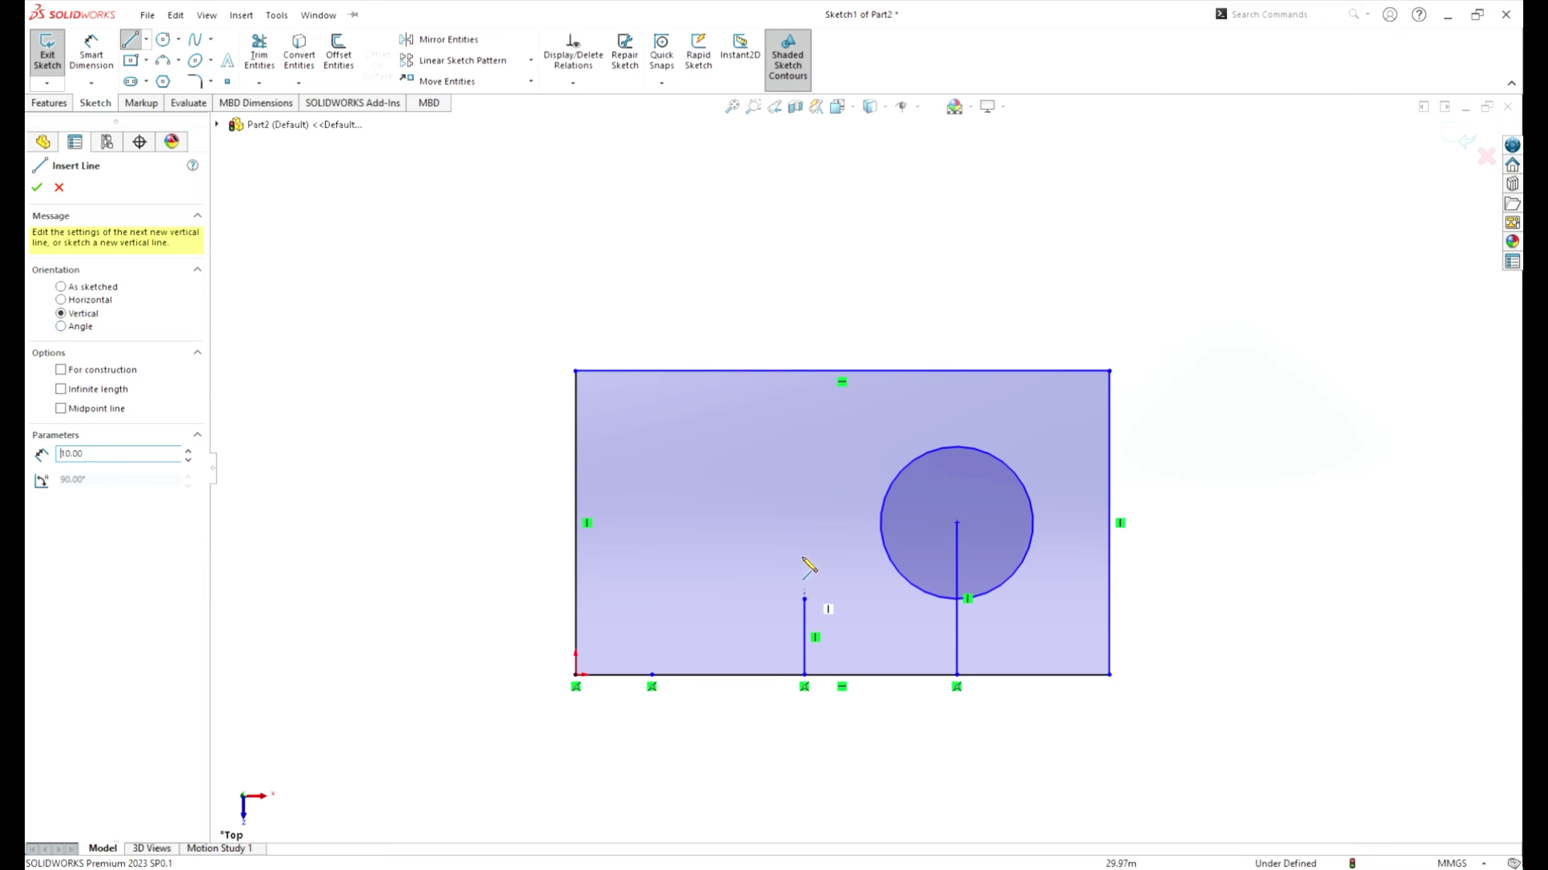
click(804, 370)
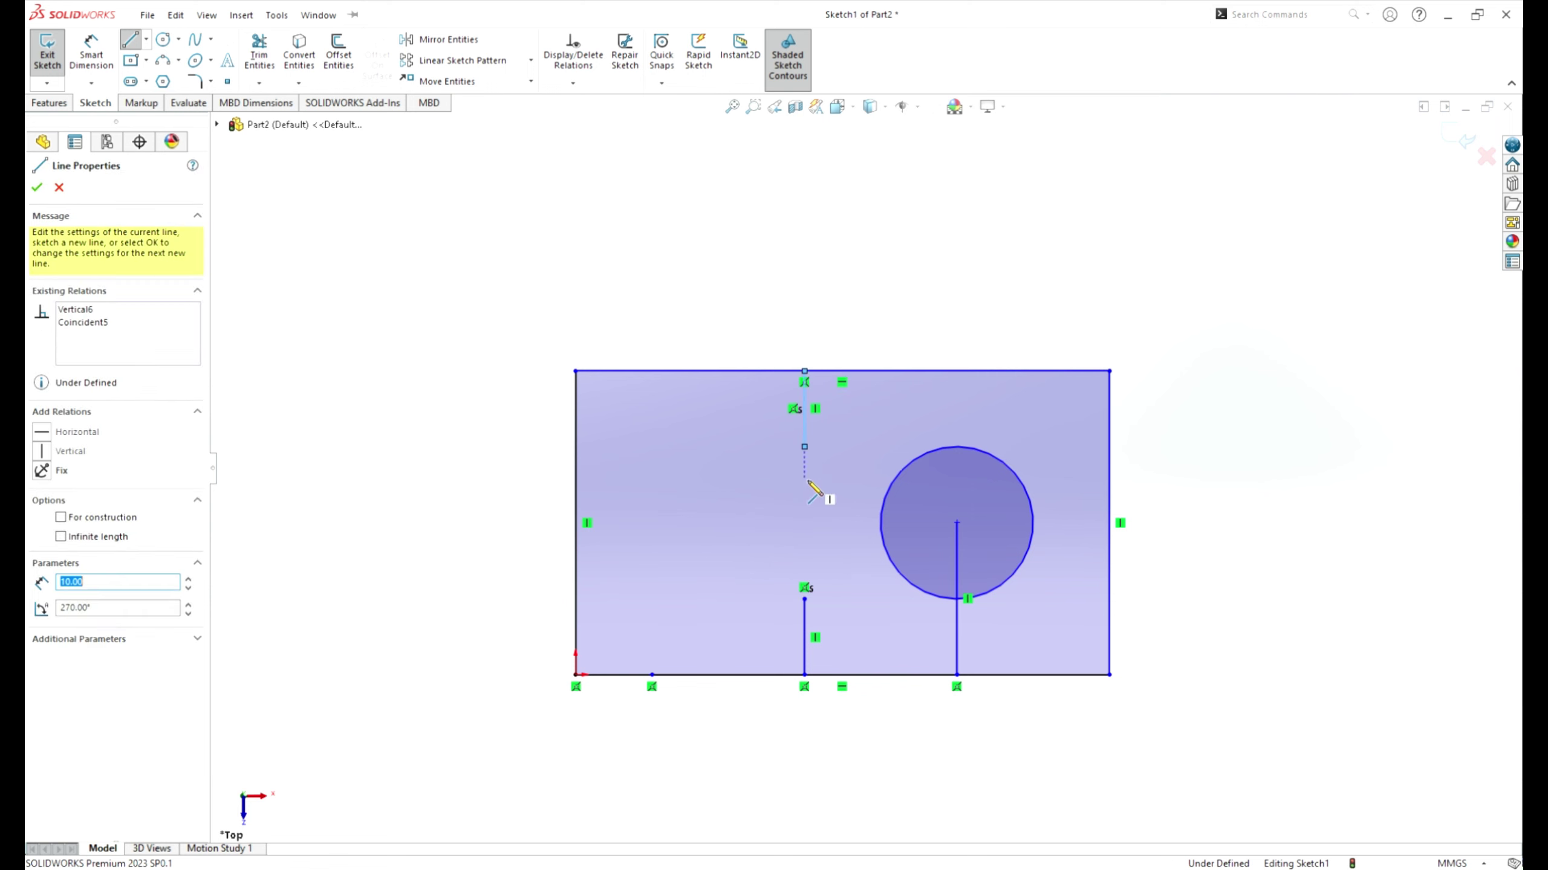
key(Escape)
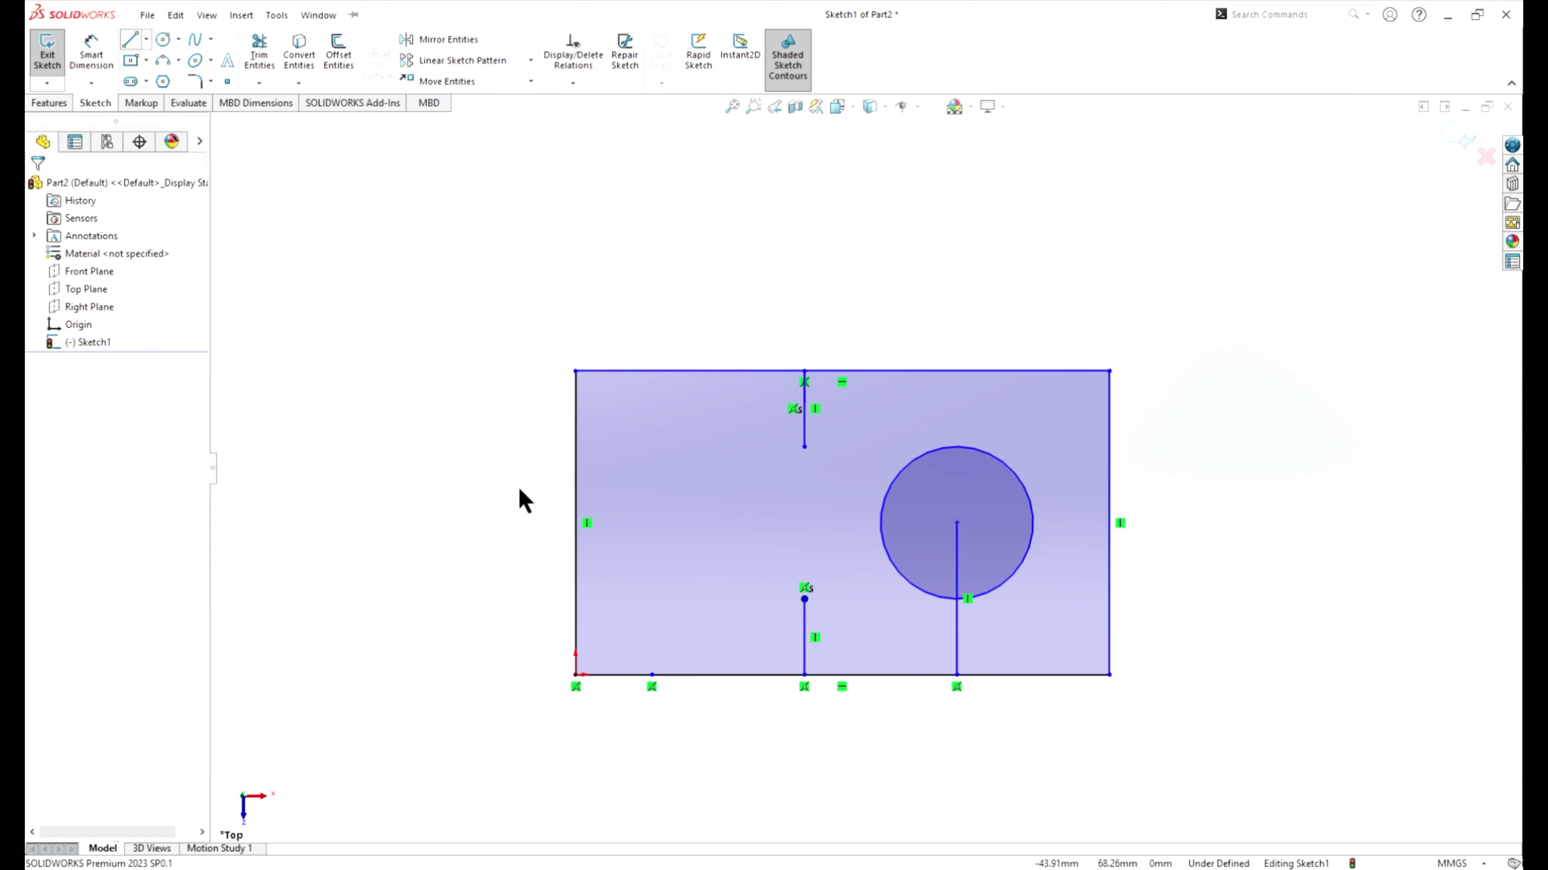
Join both short vertical lines with three 20 mm lines forming a C-shaped notch
key(l)
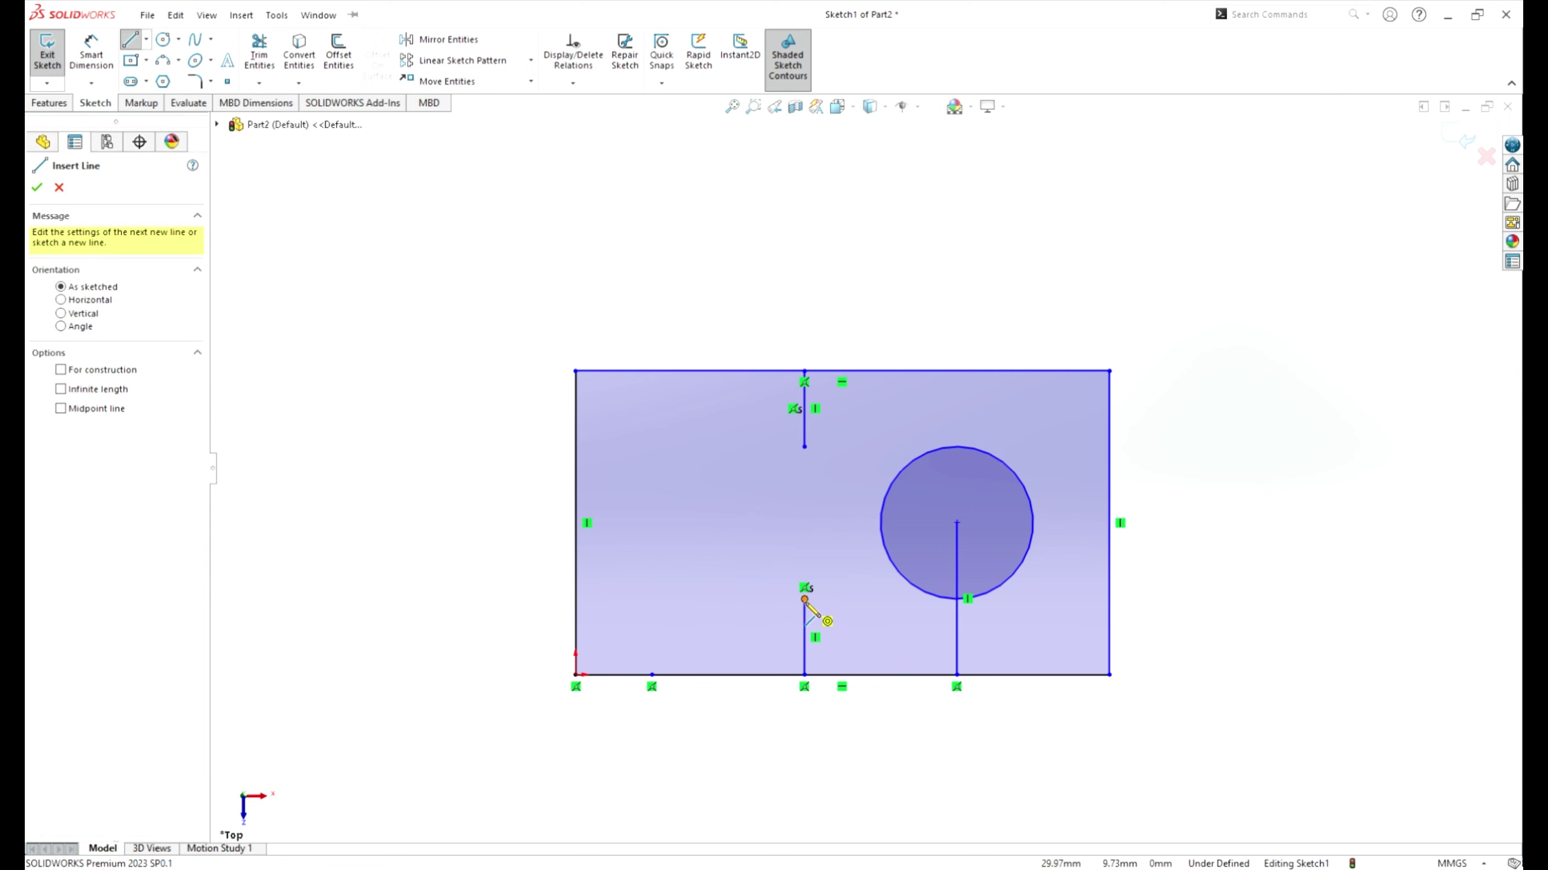
click(803, 600)
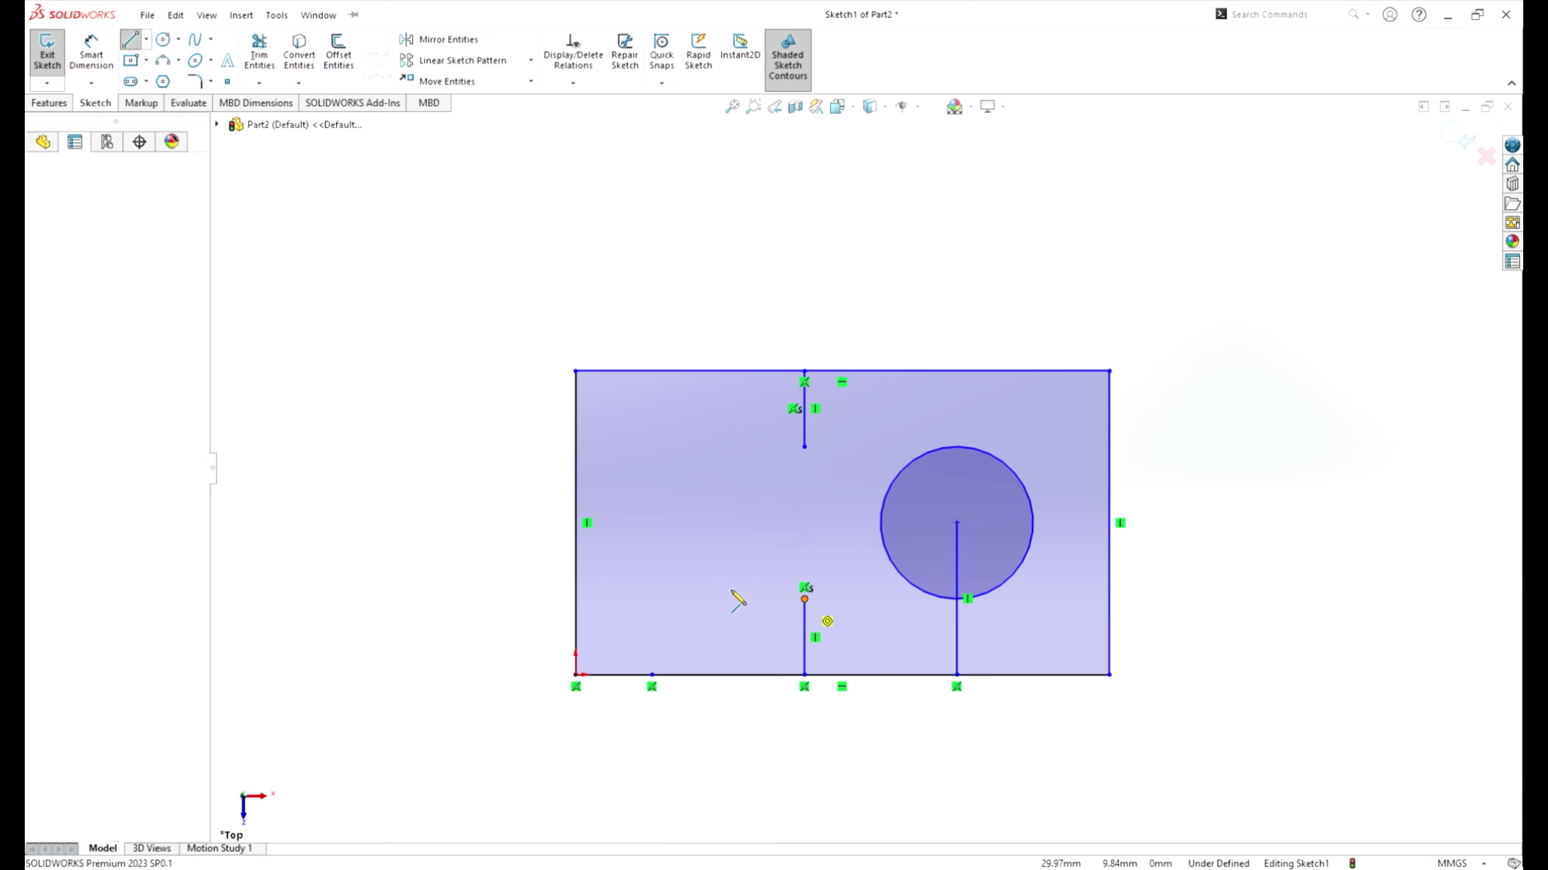
click(652, 599)
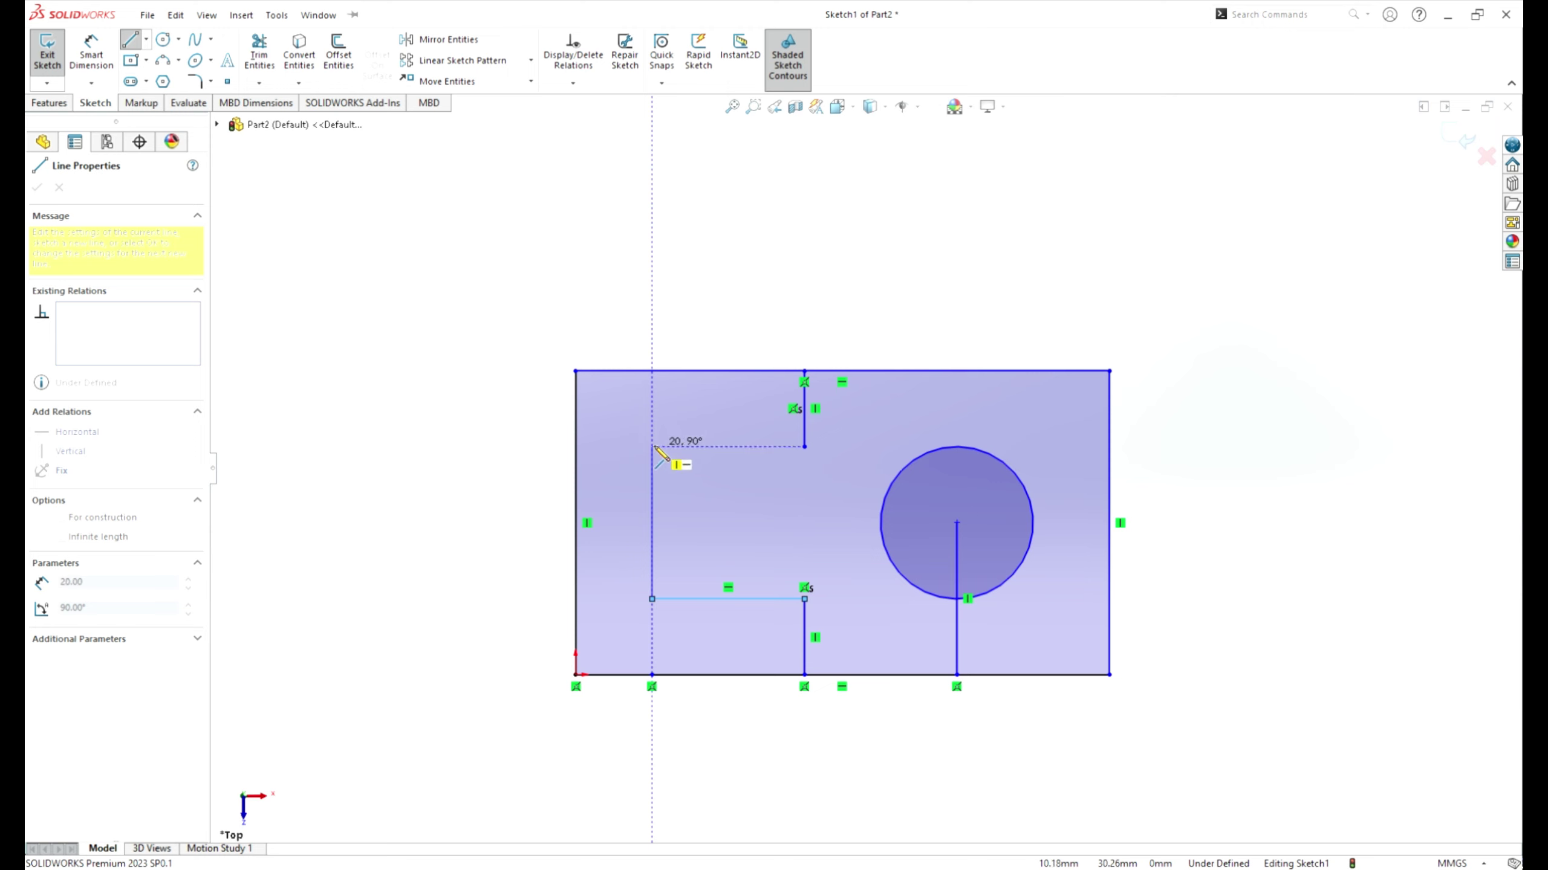
click(653, 447)
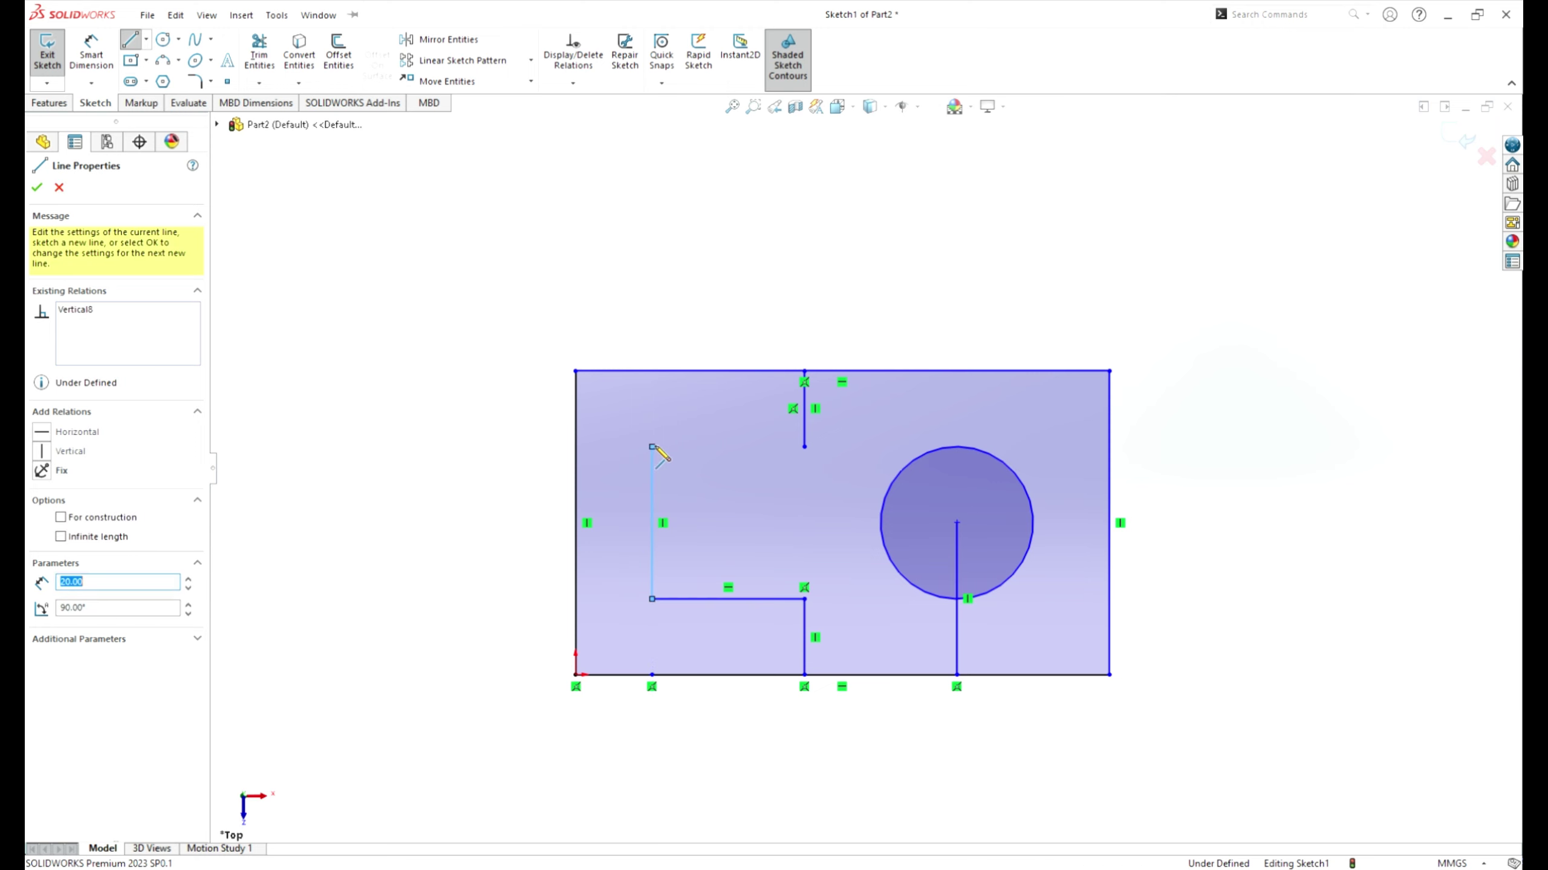
click(804, 447)
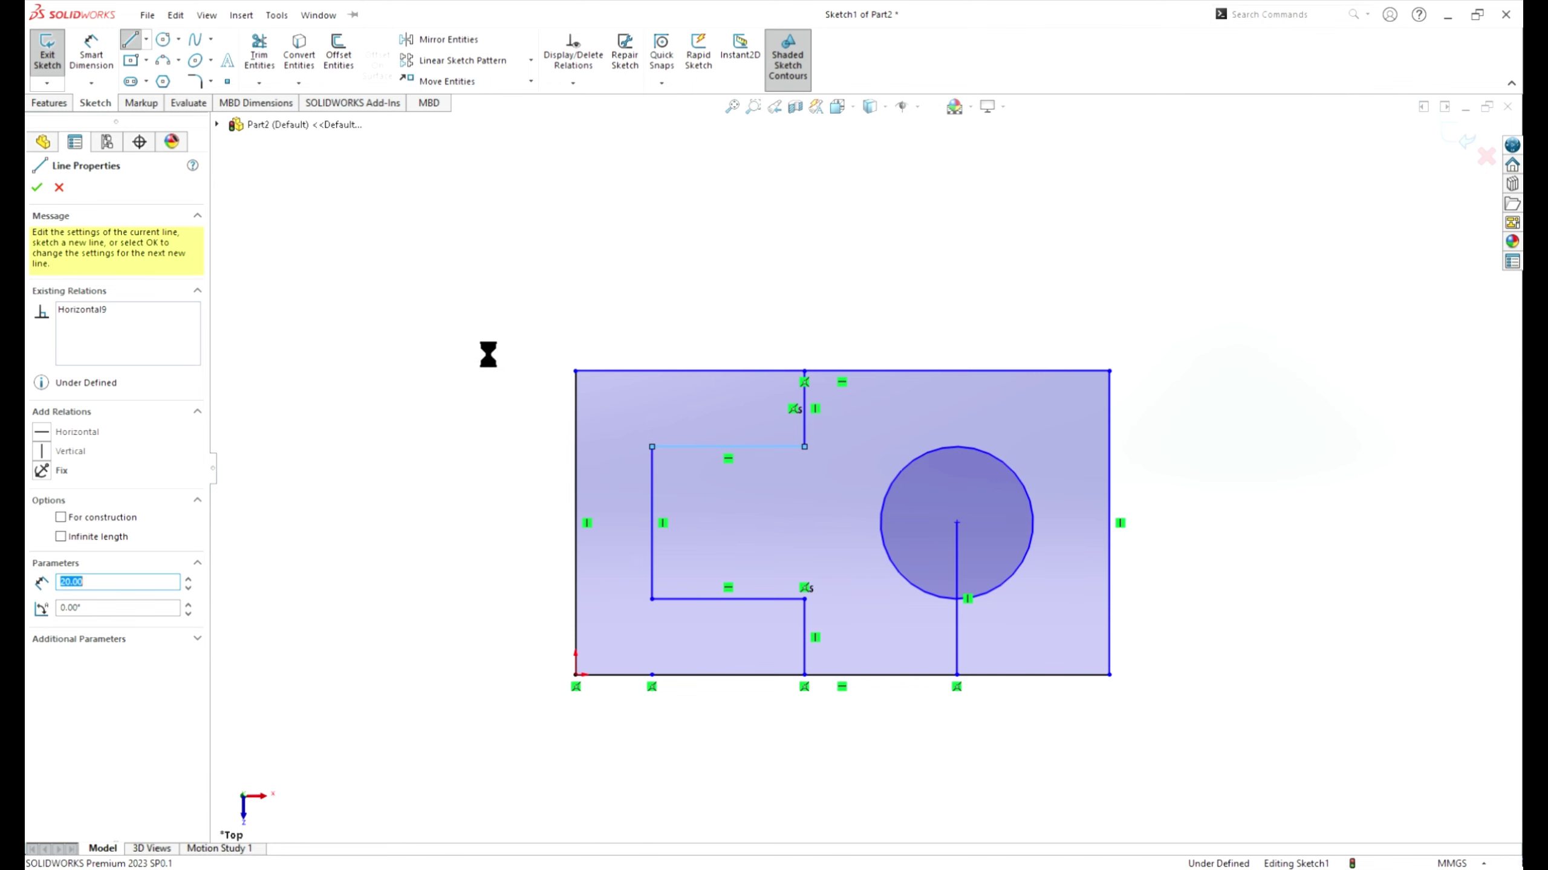
key(Escape)
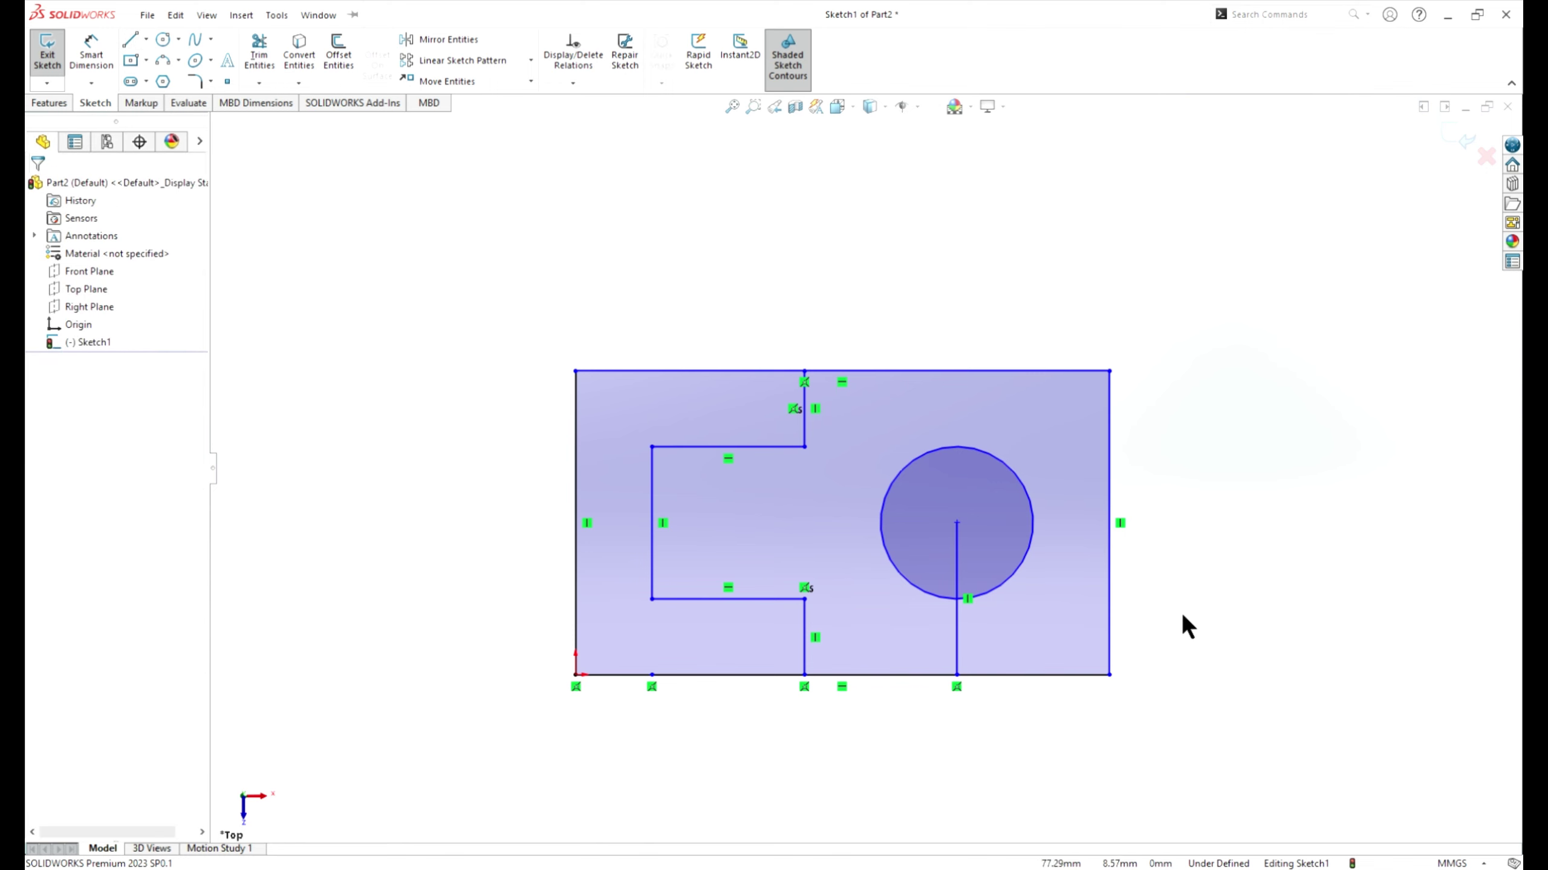
scroll(1157, 647, down, 1)
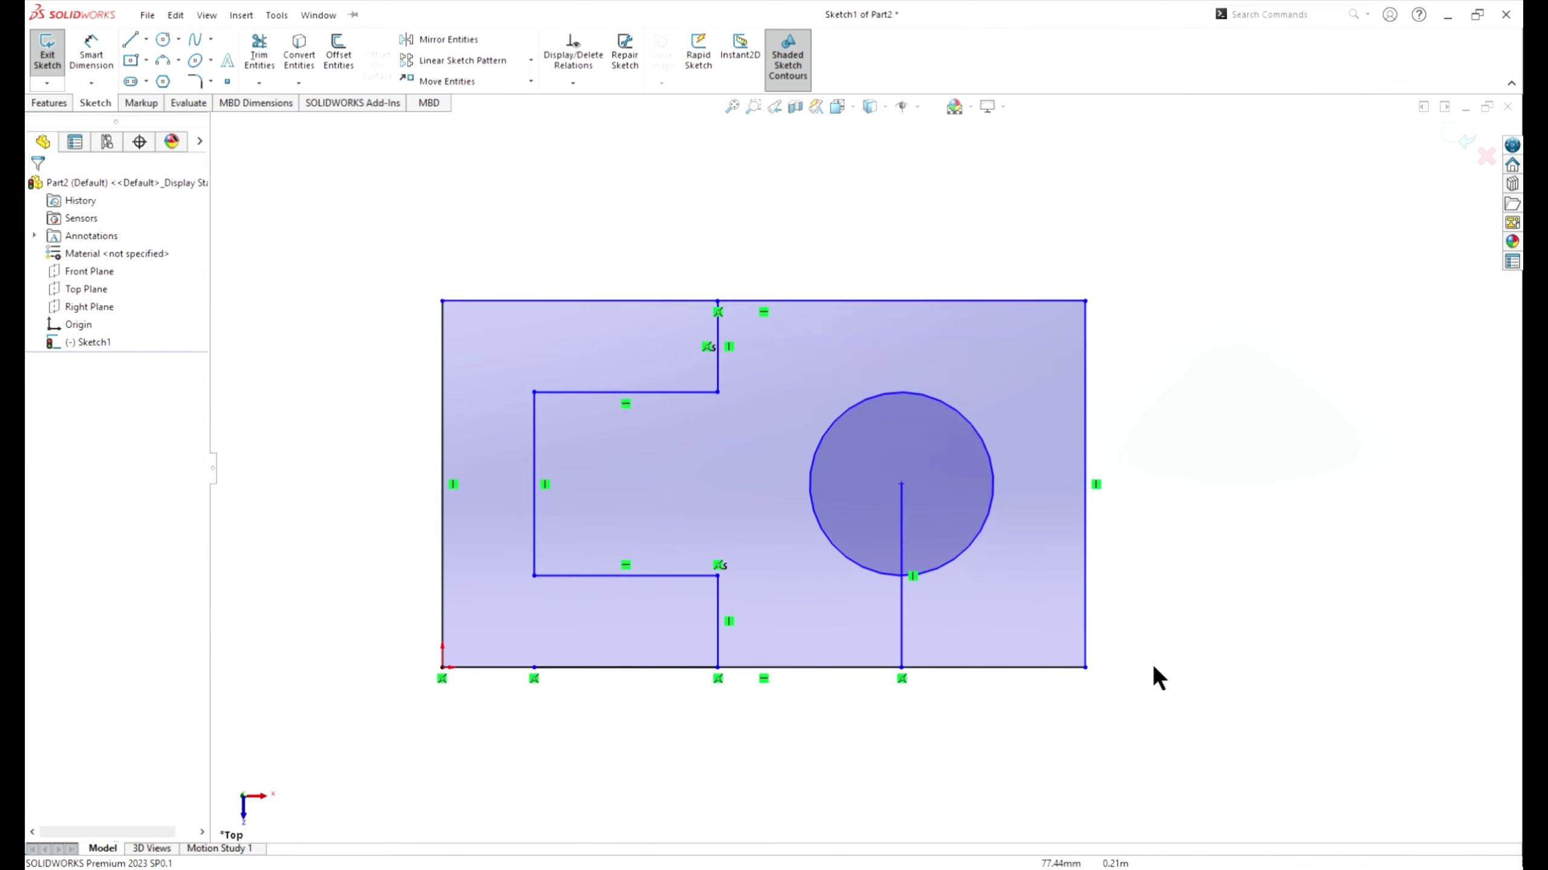
Delete the vertical line inside the circle, then open and cancel Trim Entities
click(904, 634)
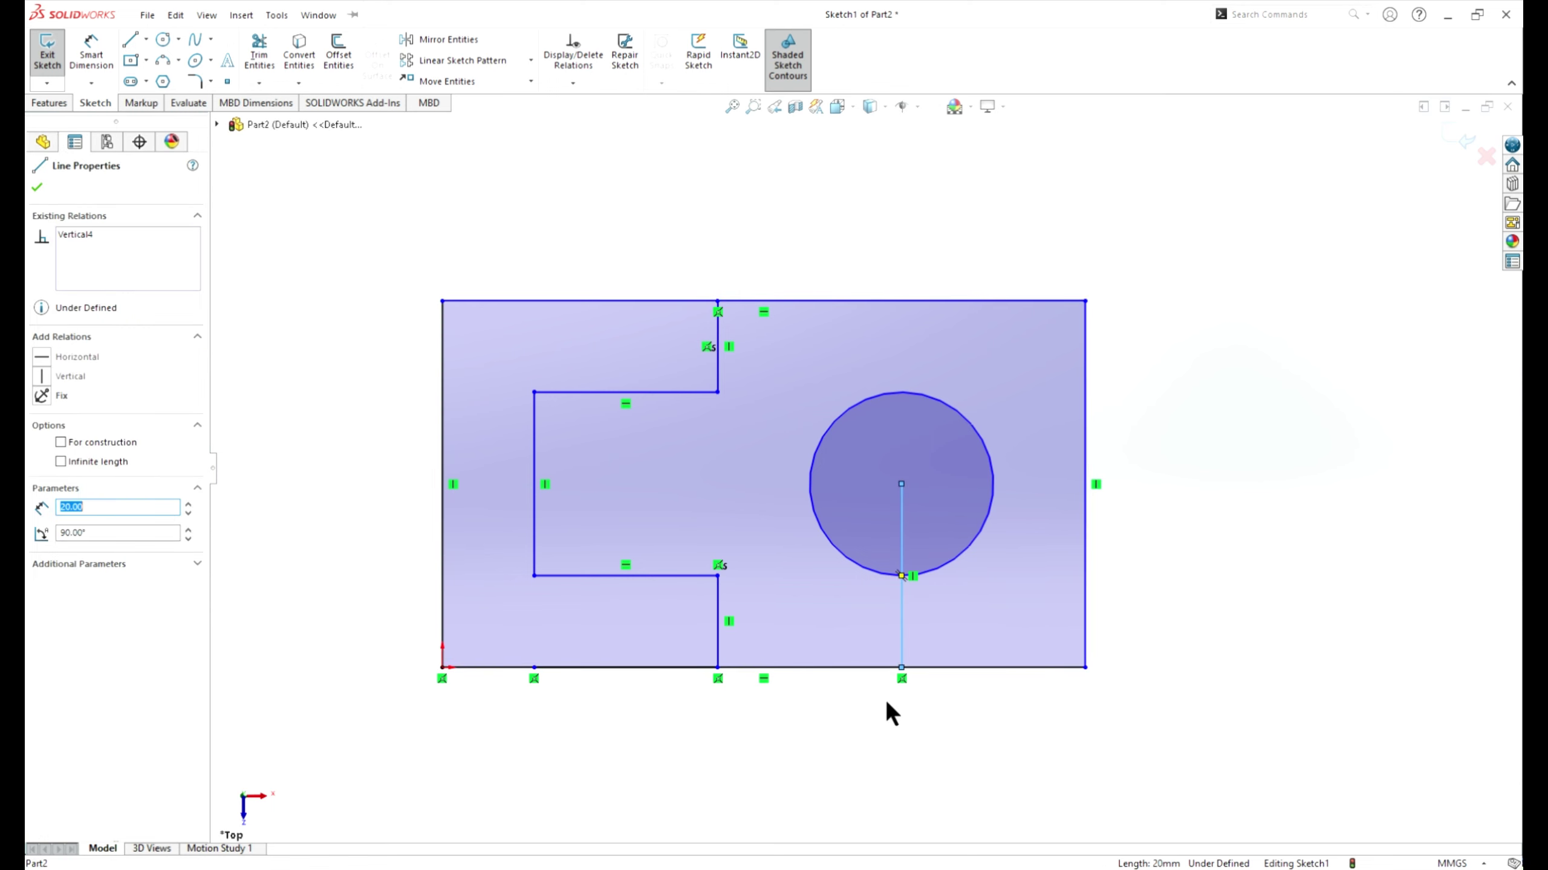
key(Delete)
scroll(865, 469, up, 2)
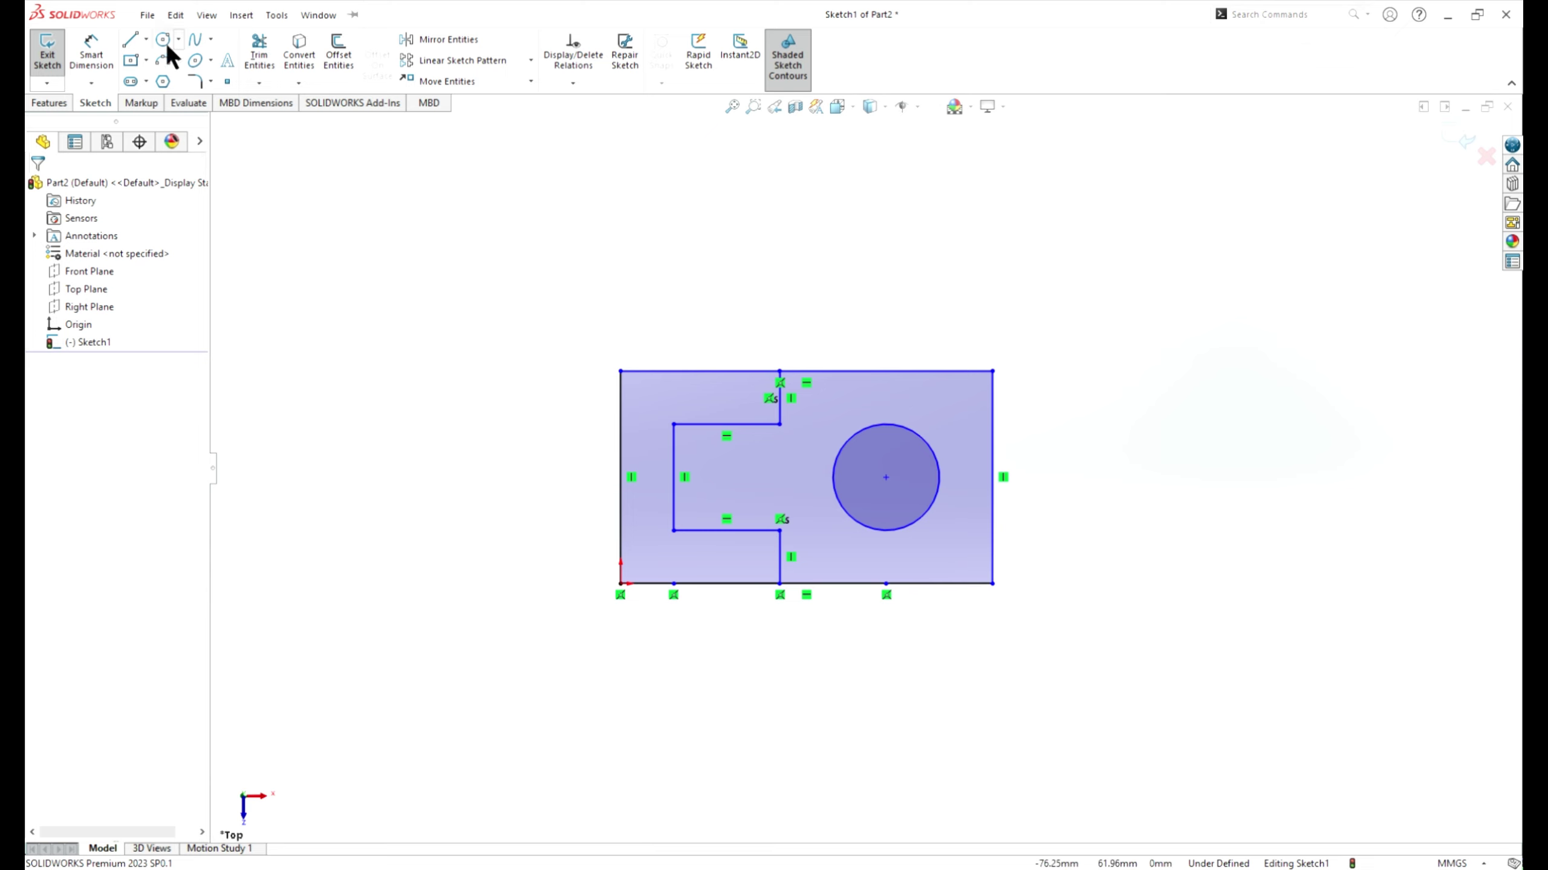
click(259, 53)
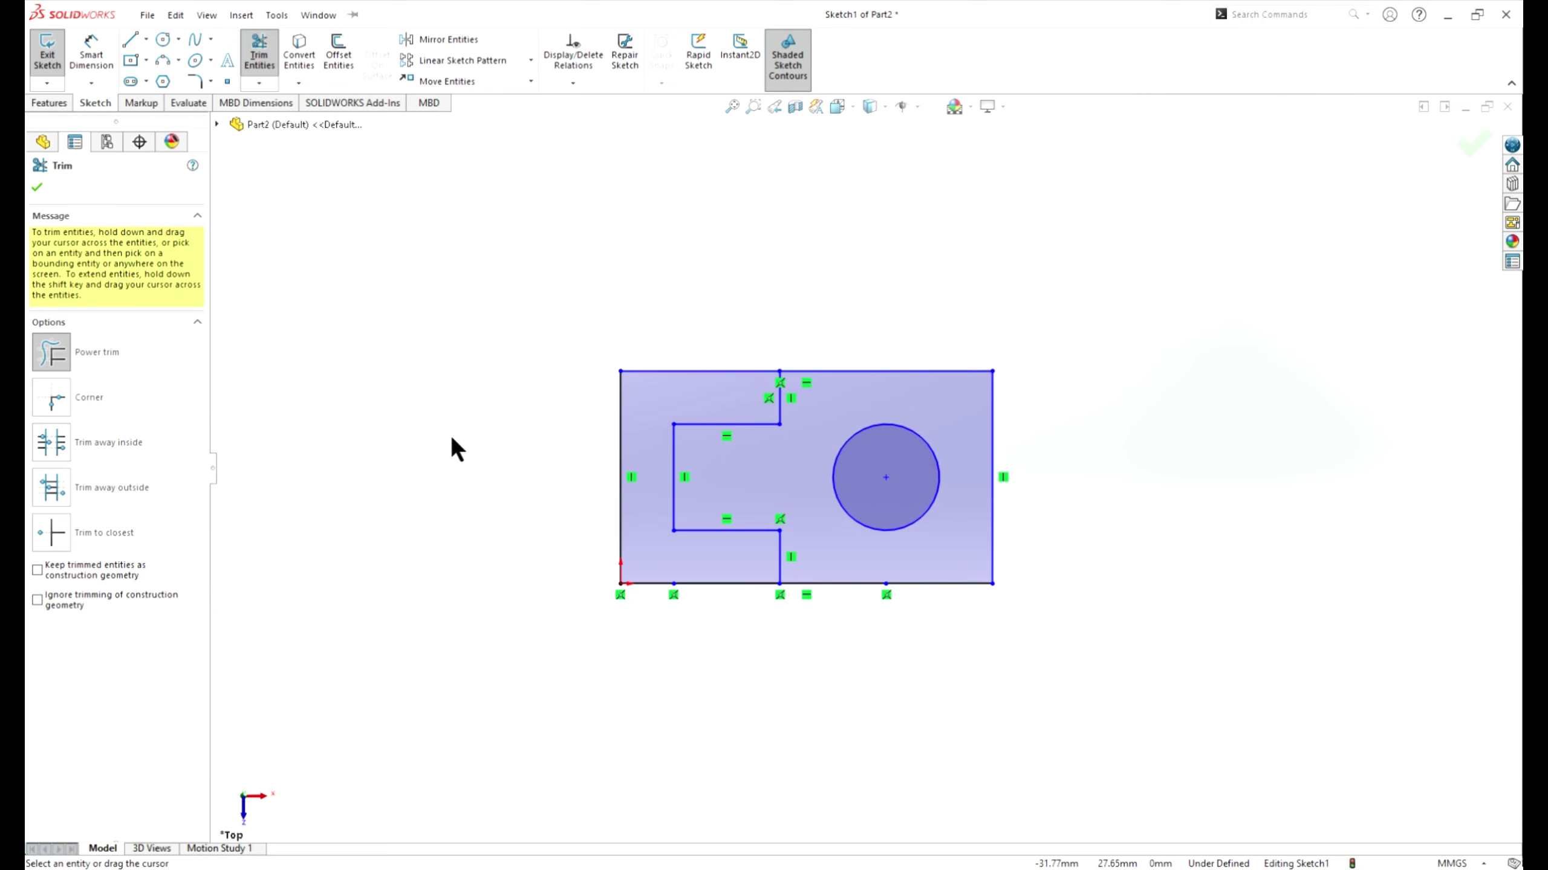
key(Escape)
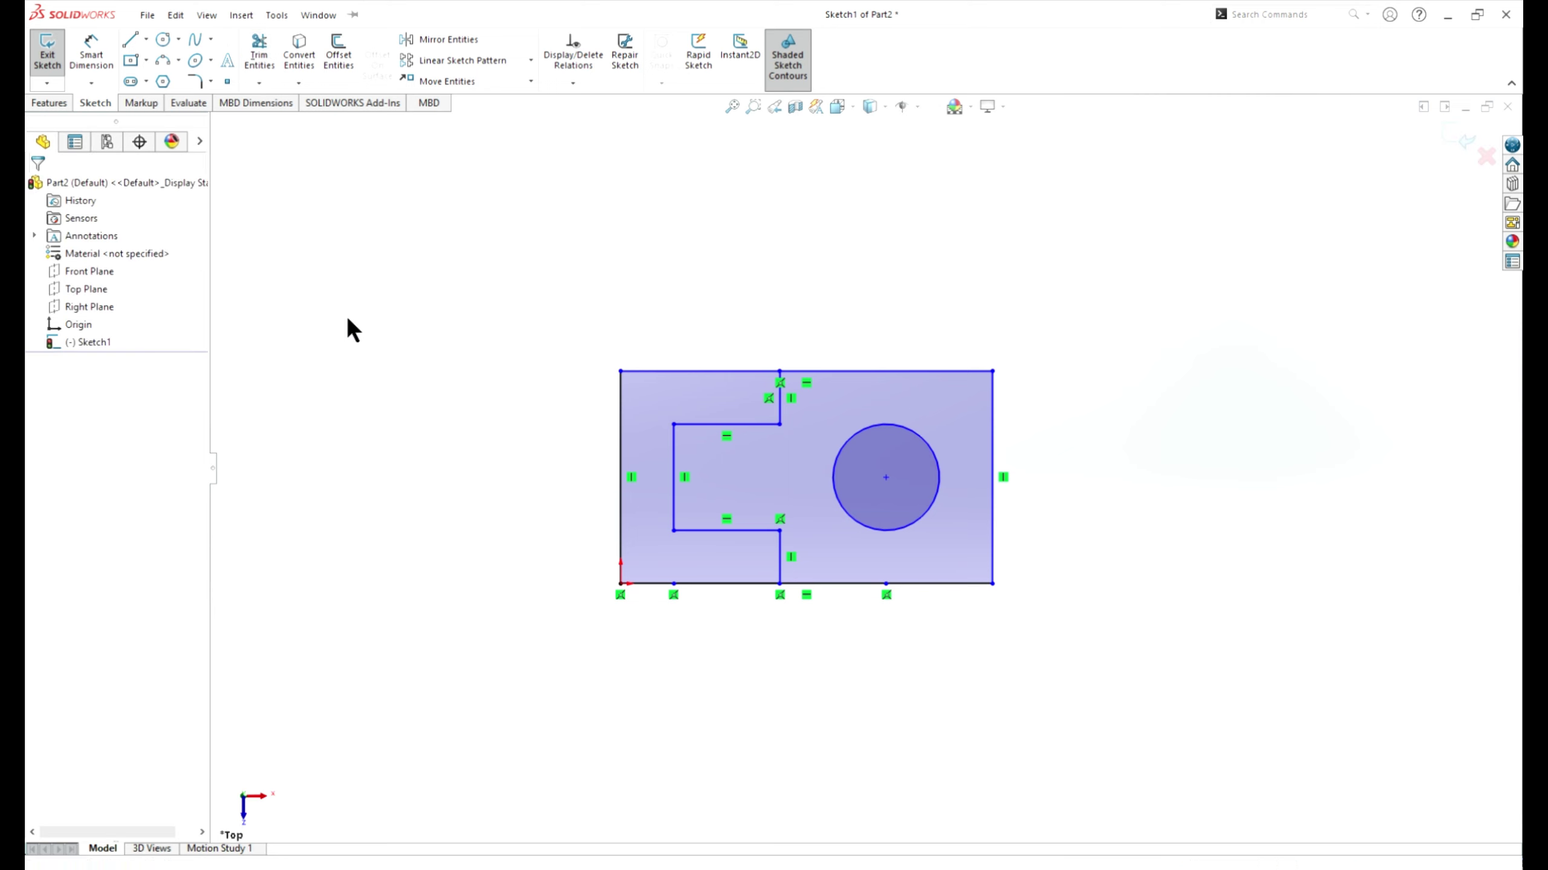
Draw a vertical line from the notch's lower-left corner down to the bottom edge
key(l)
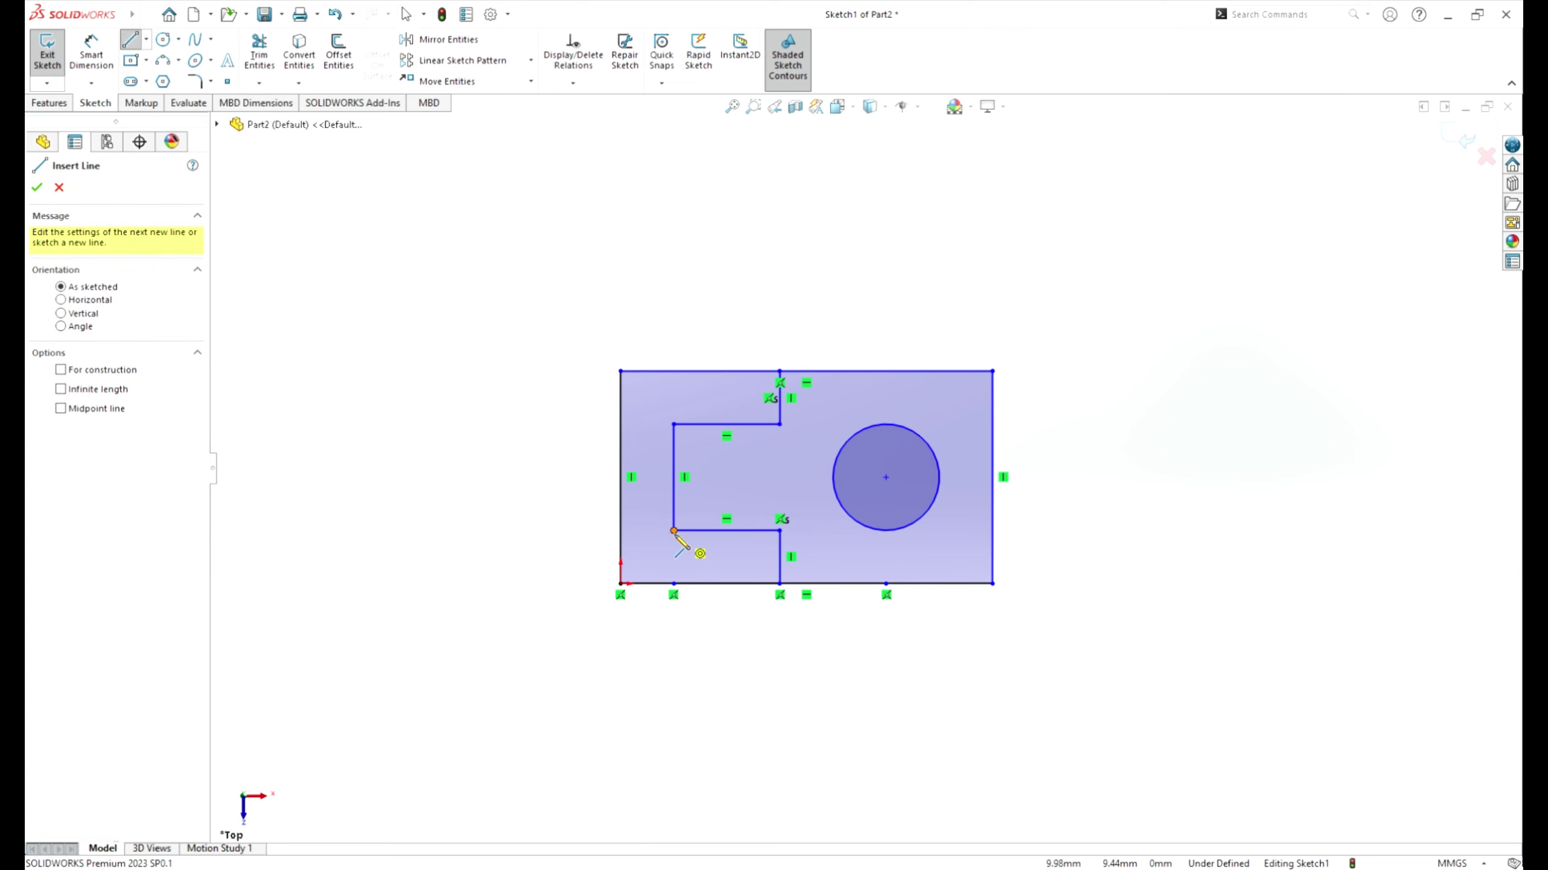
click(673, 530)
click(674, 585)
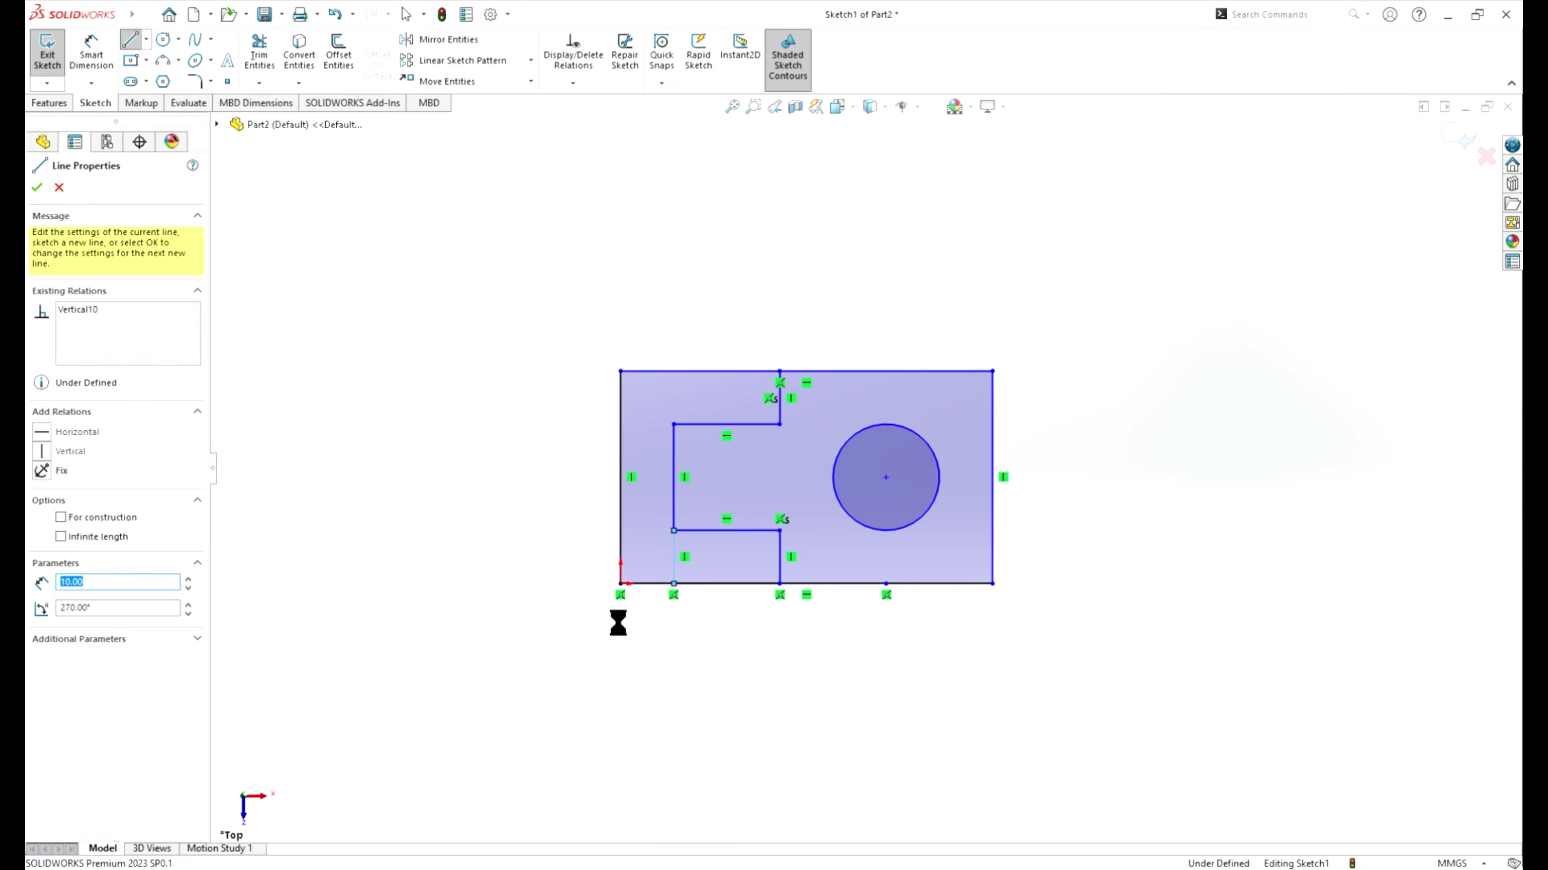
key(Escape)
key(f)
scroll(730, 617, down, 3)
scroll(902, 242, down, 1)
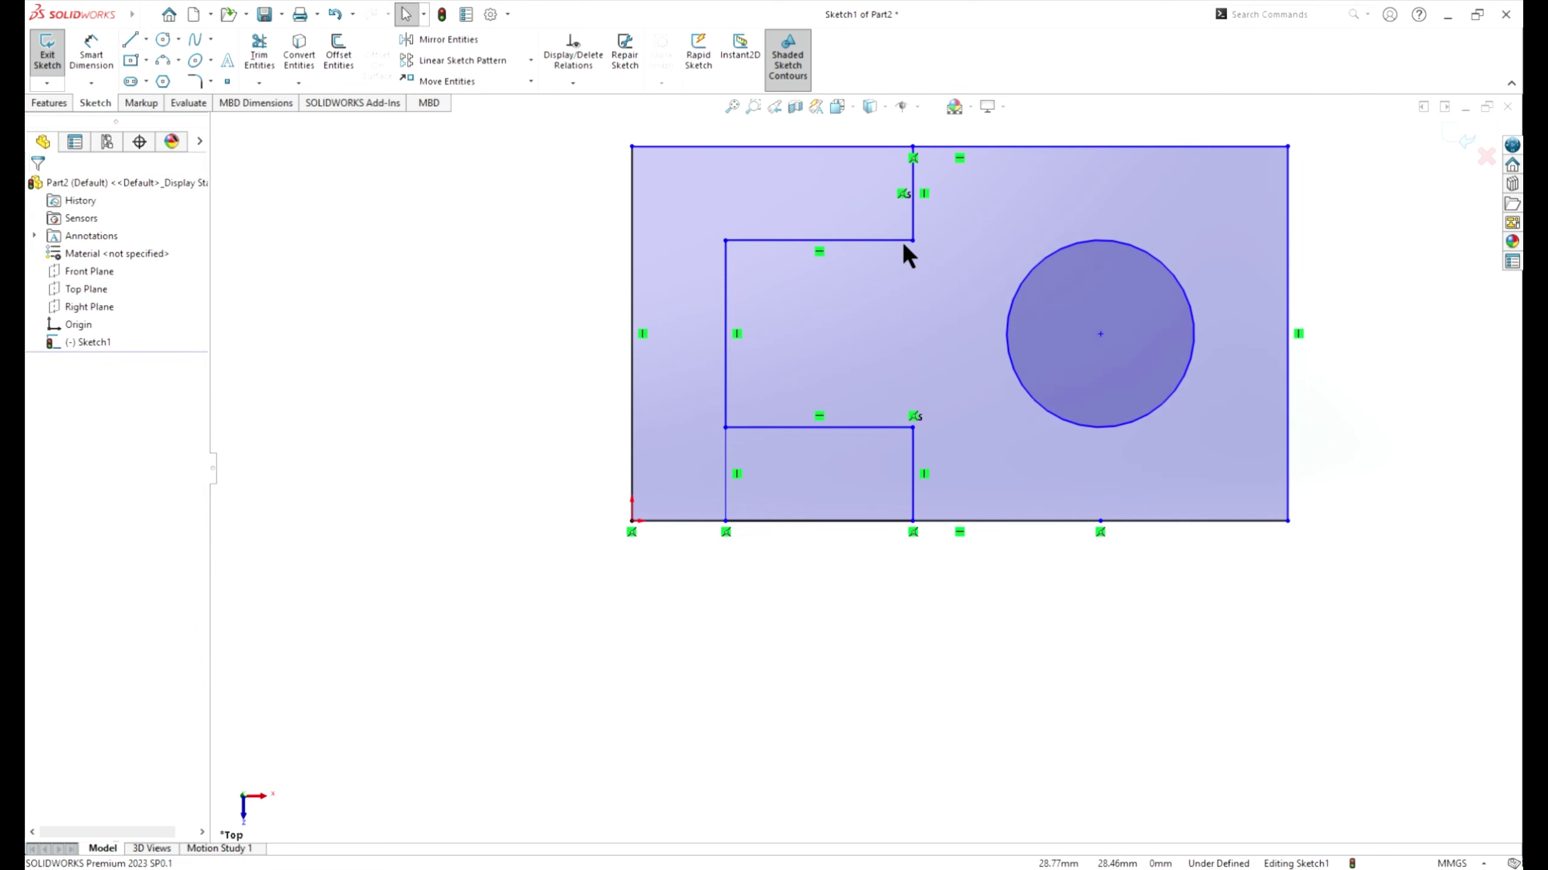
scroll(902, 242, down, 1)
scroll(899, 244, up, 3)
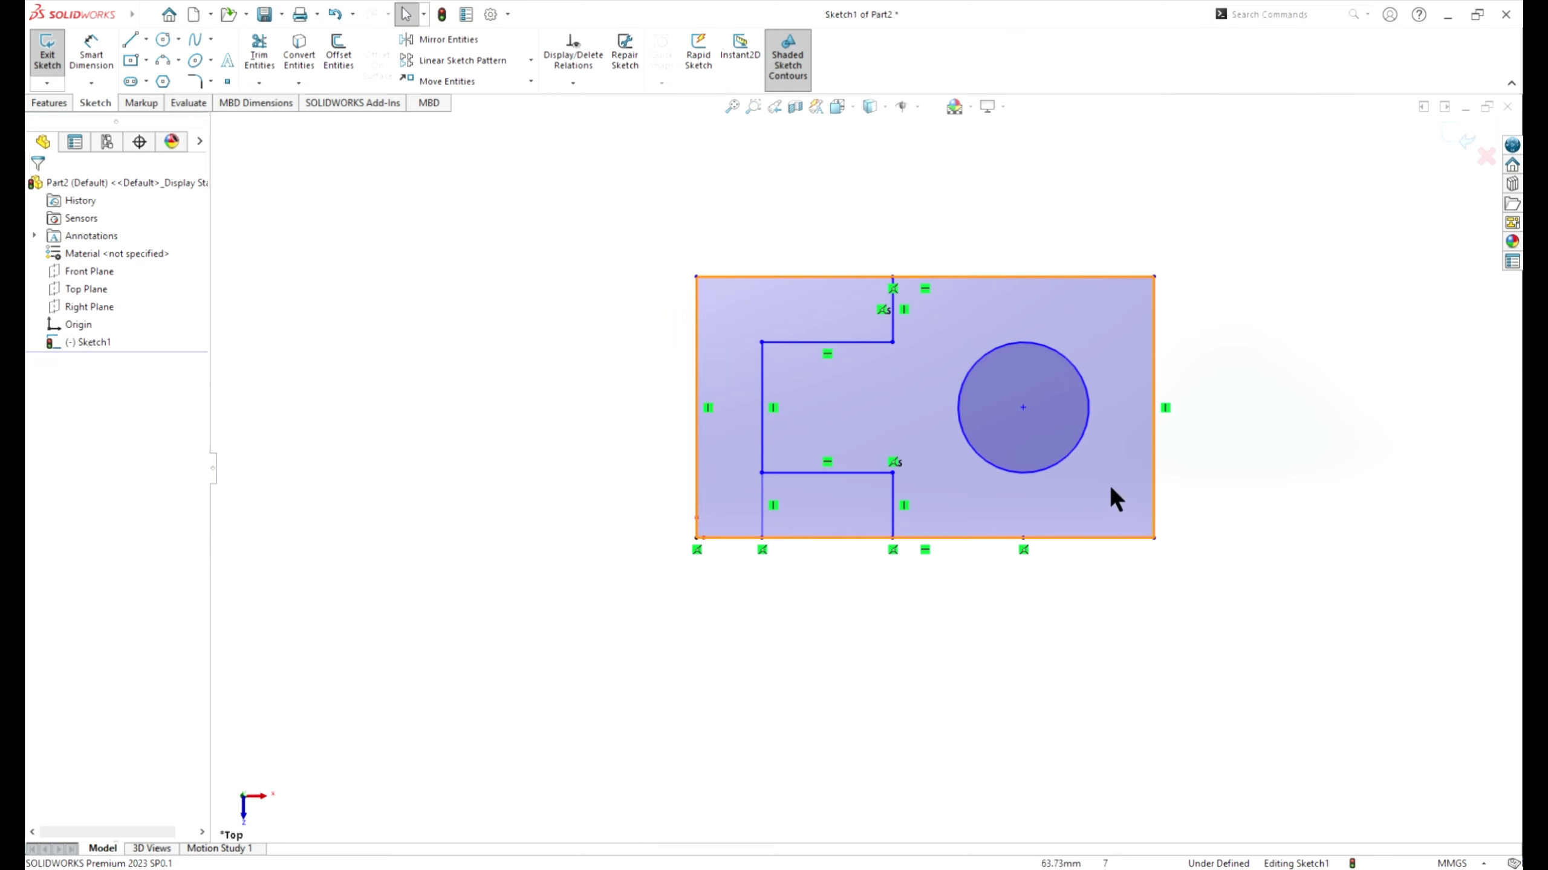
click(824, 355)
Extrude the main sketch region 20 mm Blind as Boss-Extrude1
click(49, 102)
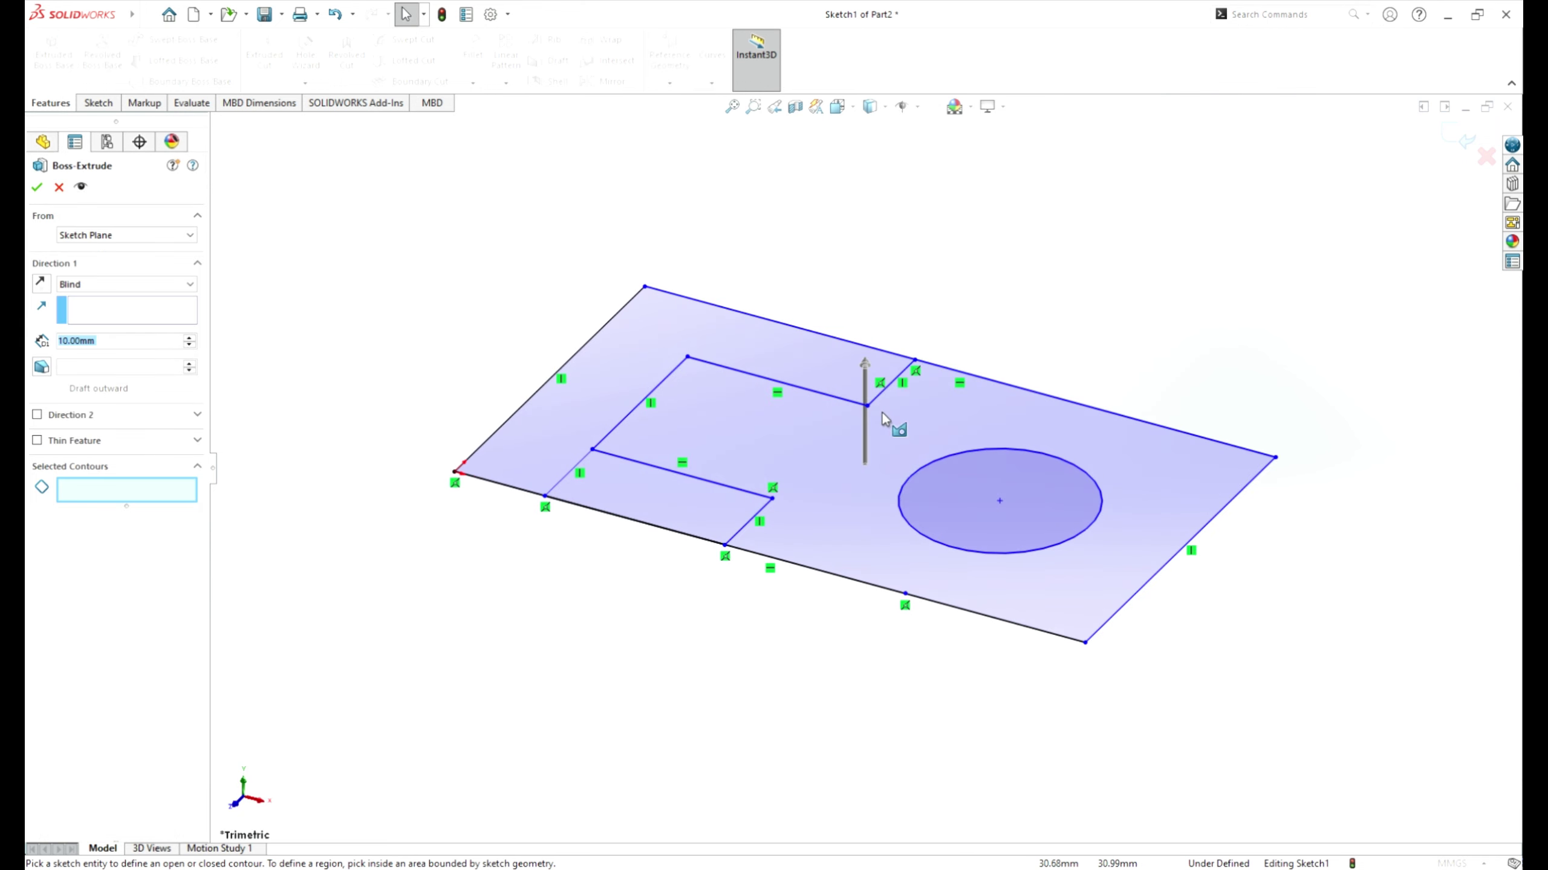
click(850, 452)
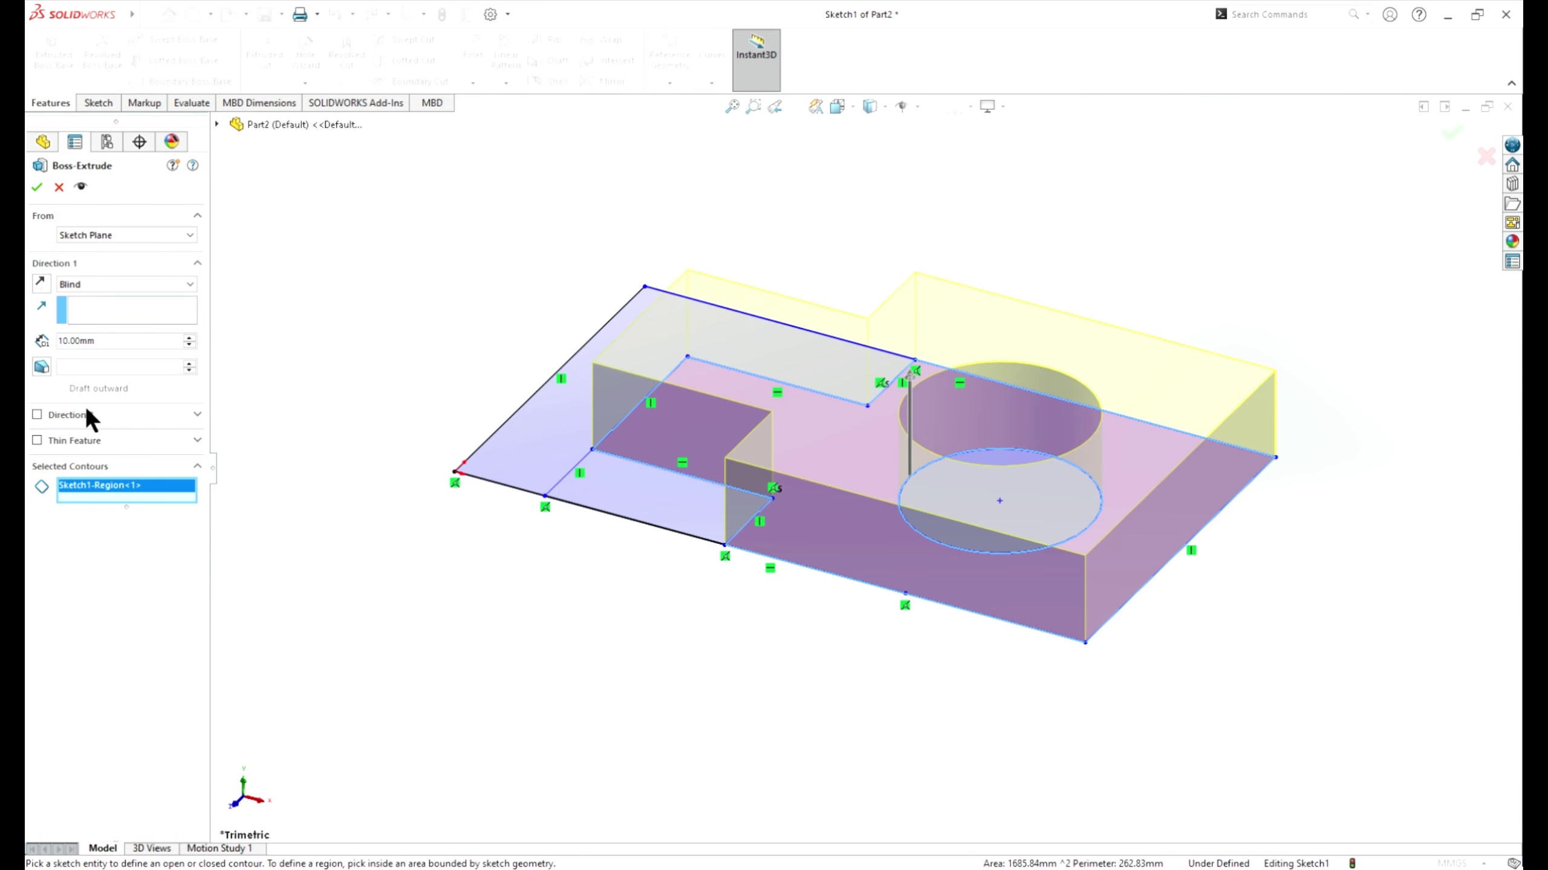
click(124, 342)
text(20)
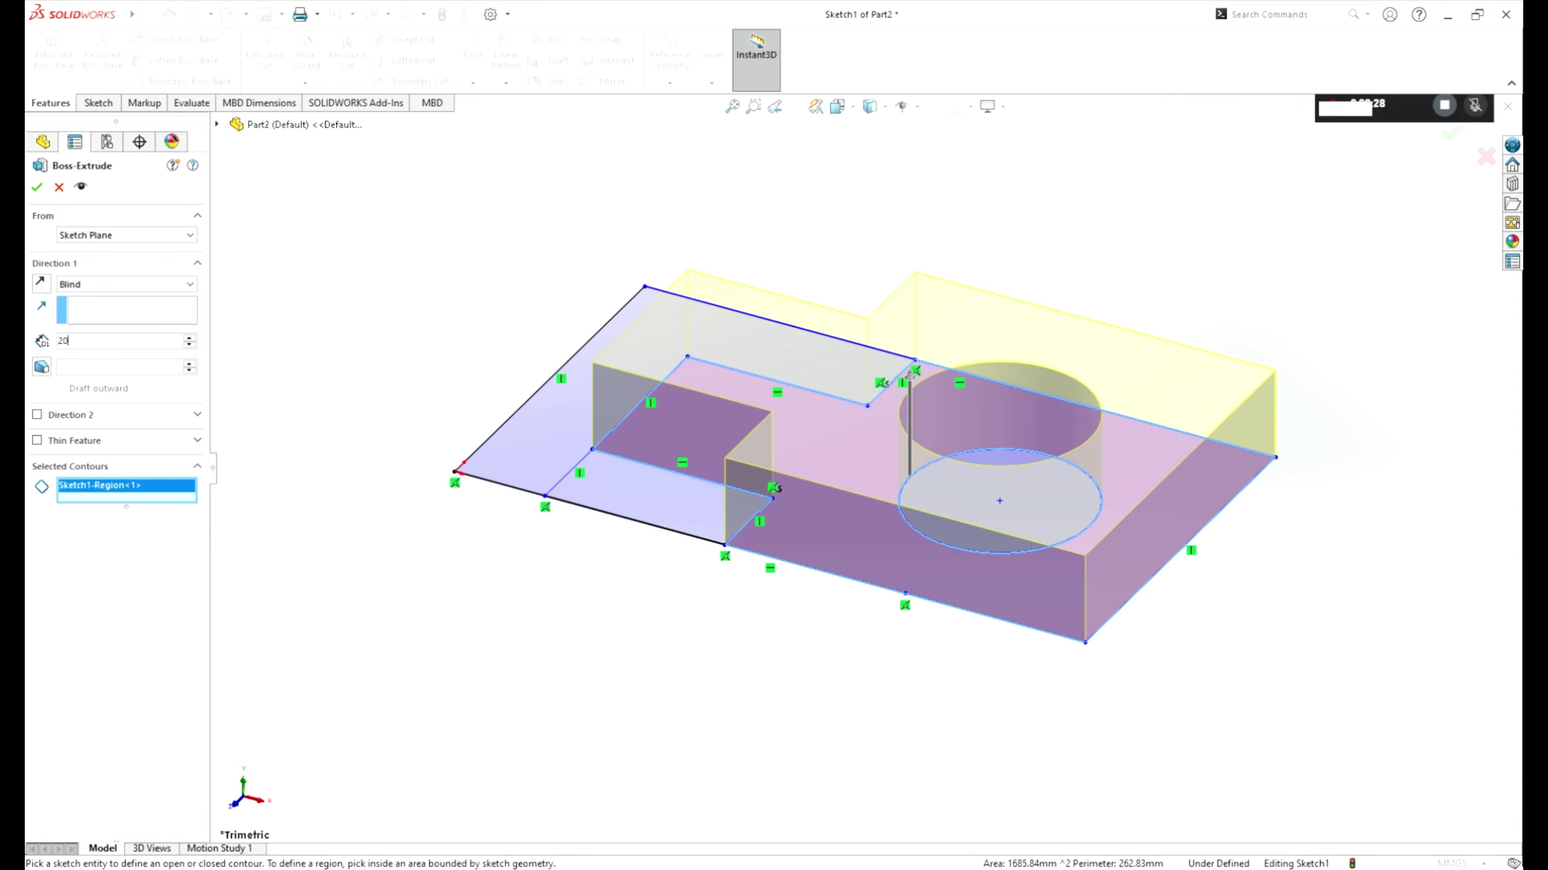
key(Return)
mouse_move(425, 330)
middle_down()
mouse_move(522, 453)
mouse_move(484, 459)
mouse_move(451, 440)
middle_up()
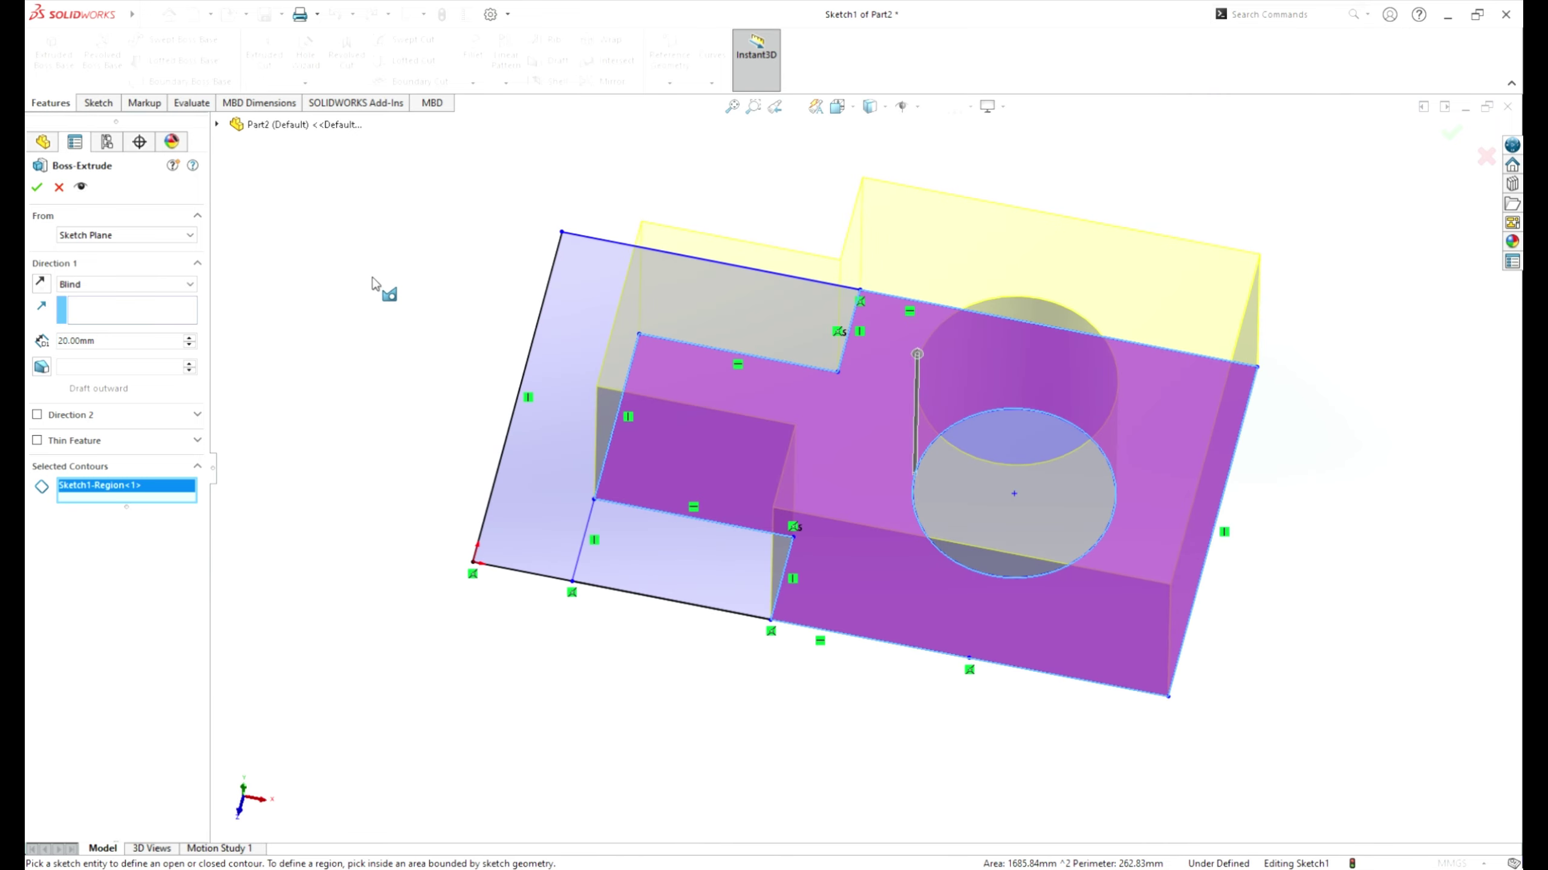
click(31, 187)
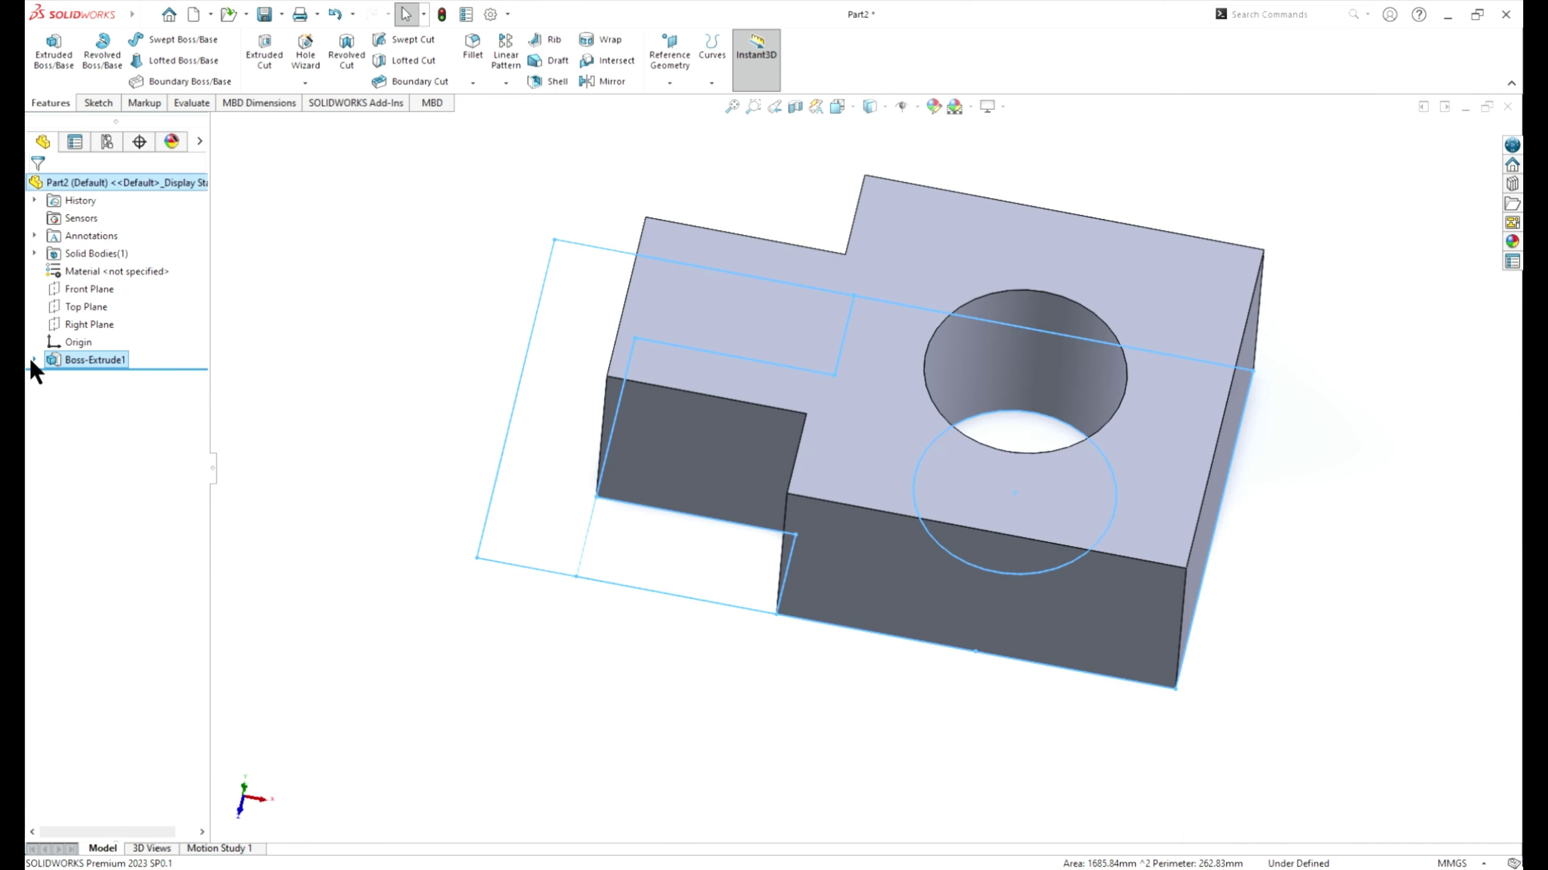
Expand Boss-Extrude1, select its Sketch1, and orbit the model to inspect it
click(32, 358)
click(108, 377)
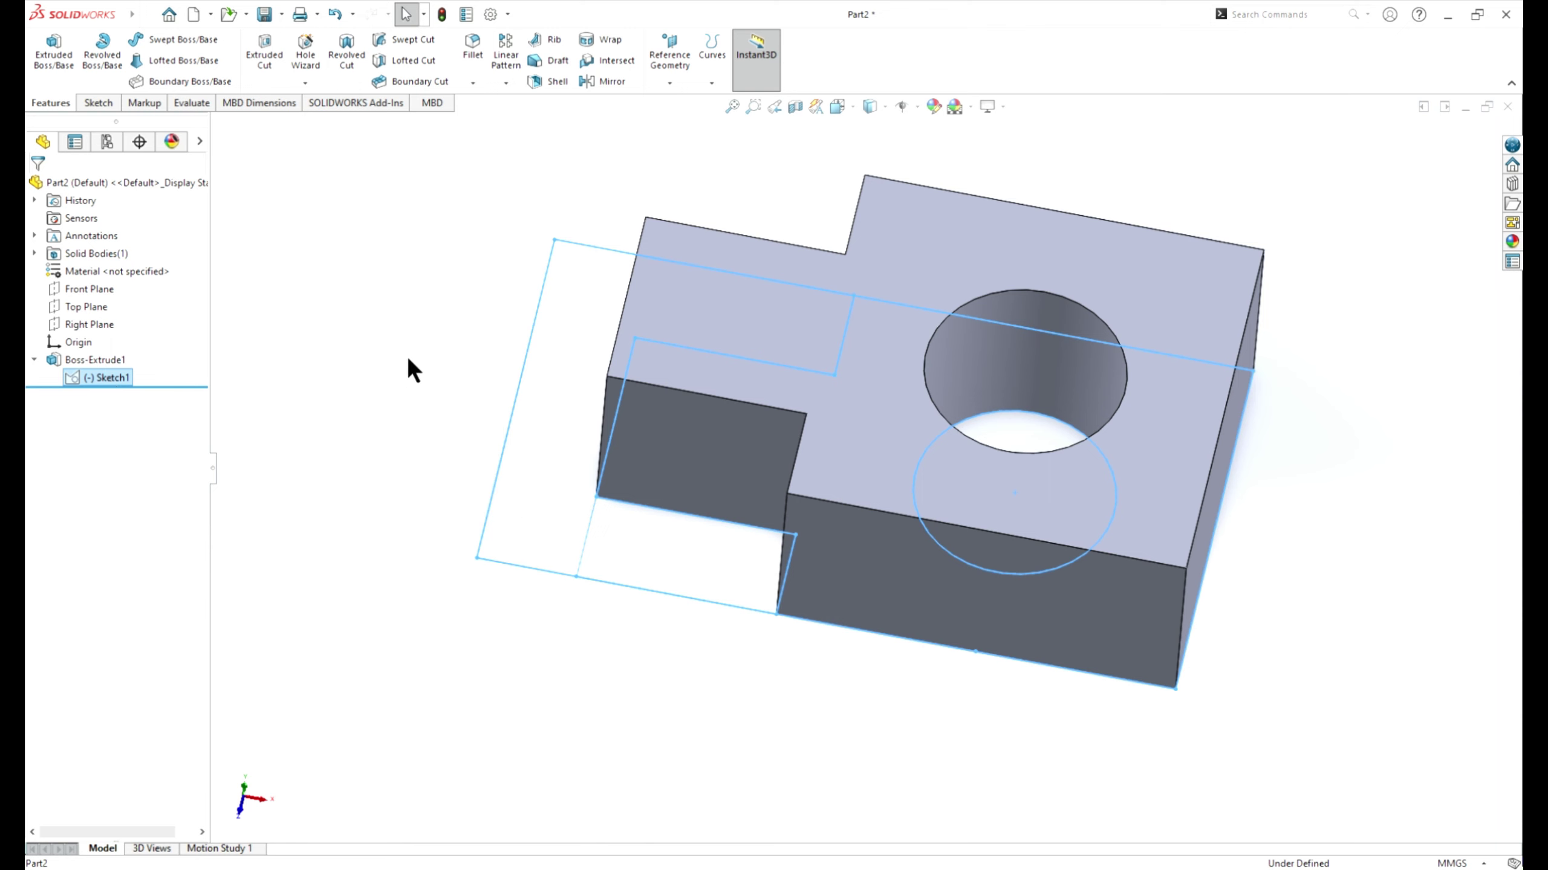
middle_drag(406, 356, 459, 391)
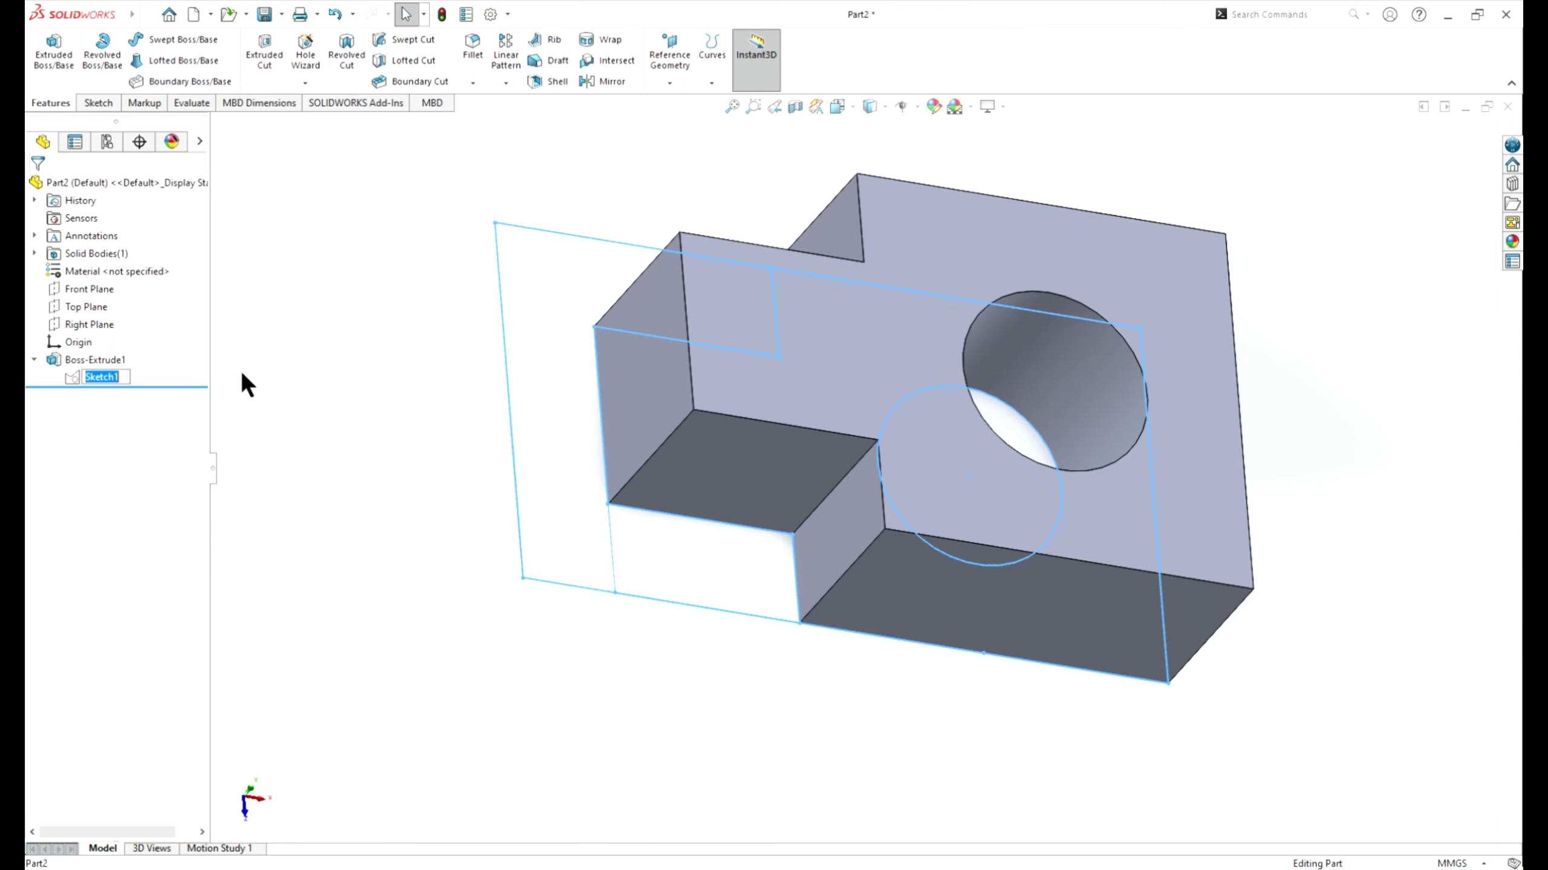
click(306, 337)
middle_drag(371, 336, 381, 355)
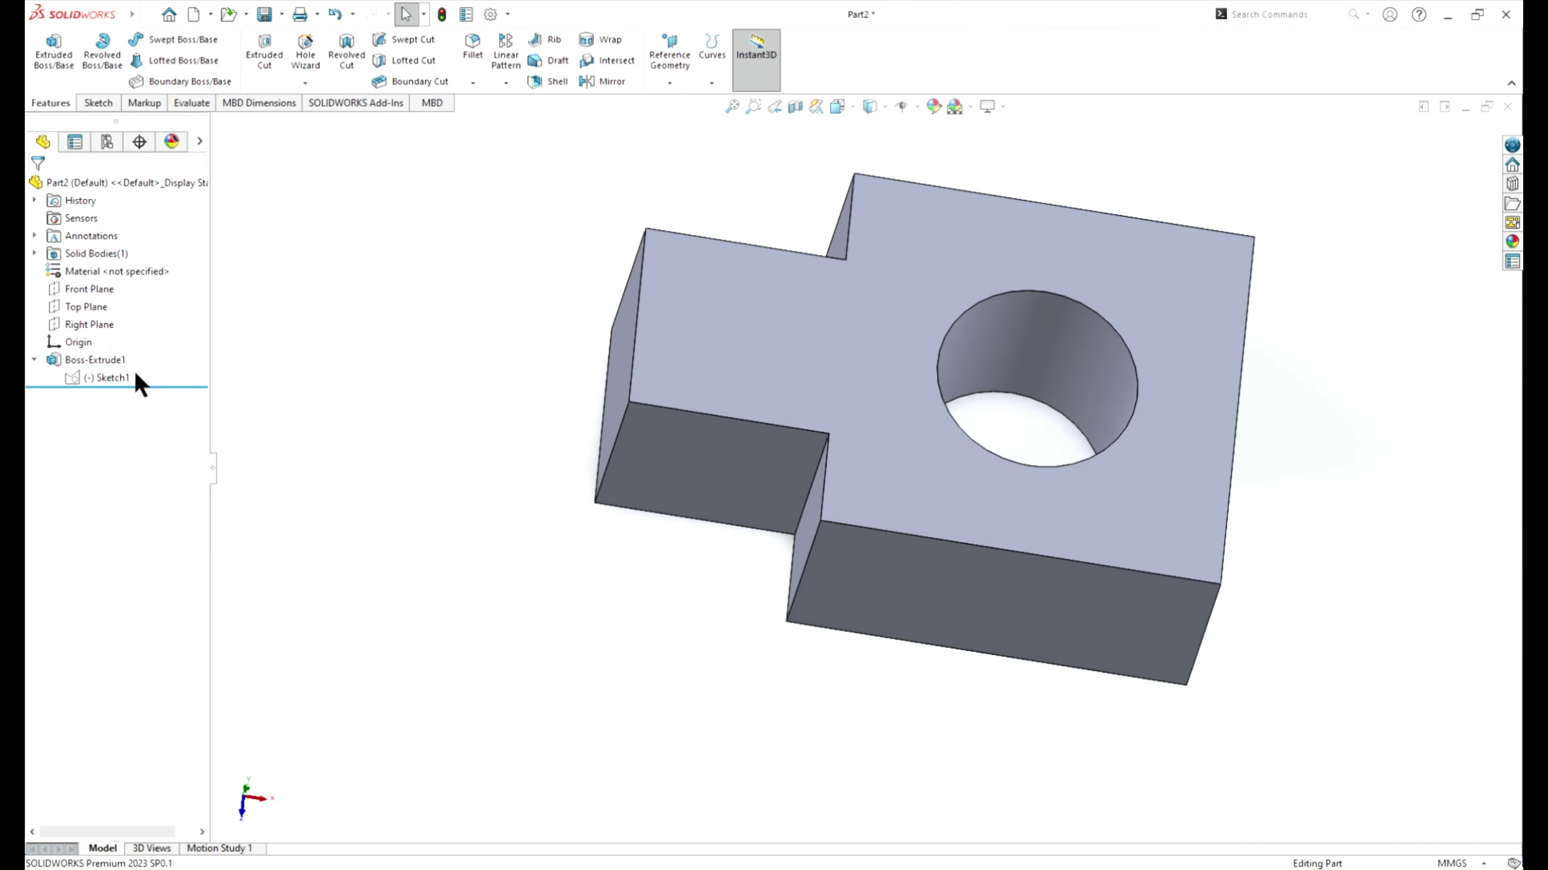
click(112, 377)
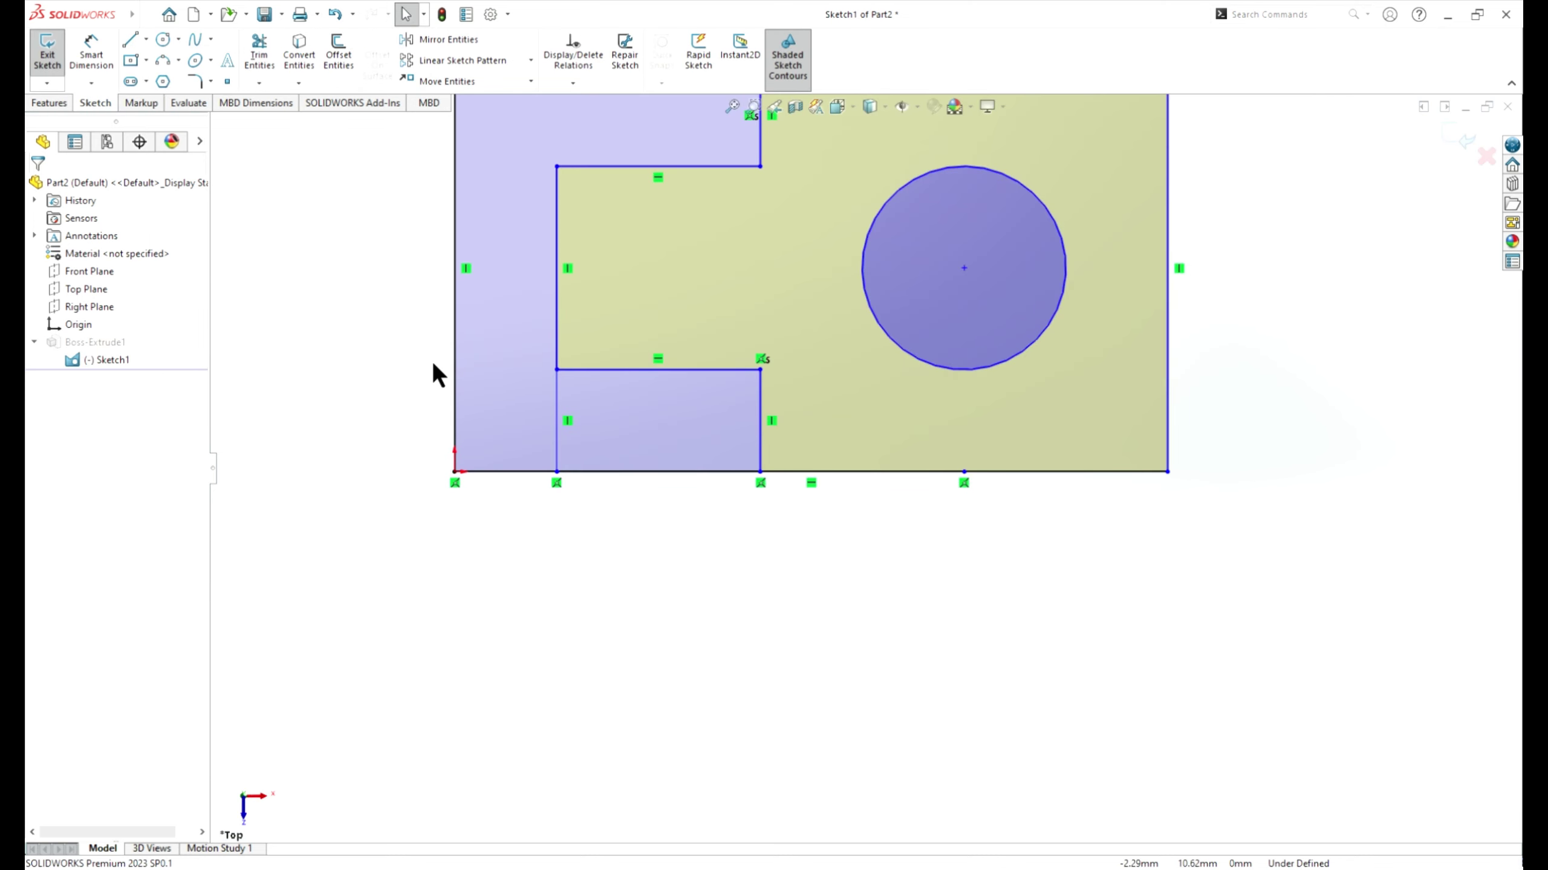
mouse_move(433, 359)
middle_down()
mouse_move(411, 255)
mouse_move(880, 370)
mouse_move(780, 331)
mouse_move(801, 335)
middle_up()
scroll(881, 370, up, 3)
scroll(909, 278, up, 3)
scroll(731, 558, down, 3)
scroll(588, 594, down, 3)
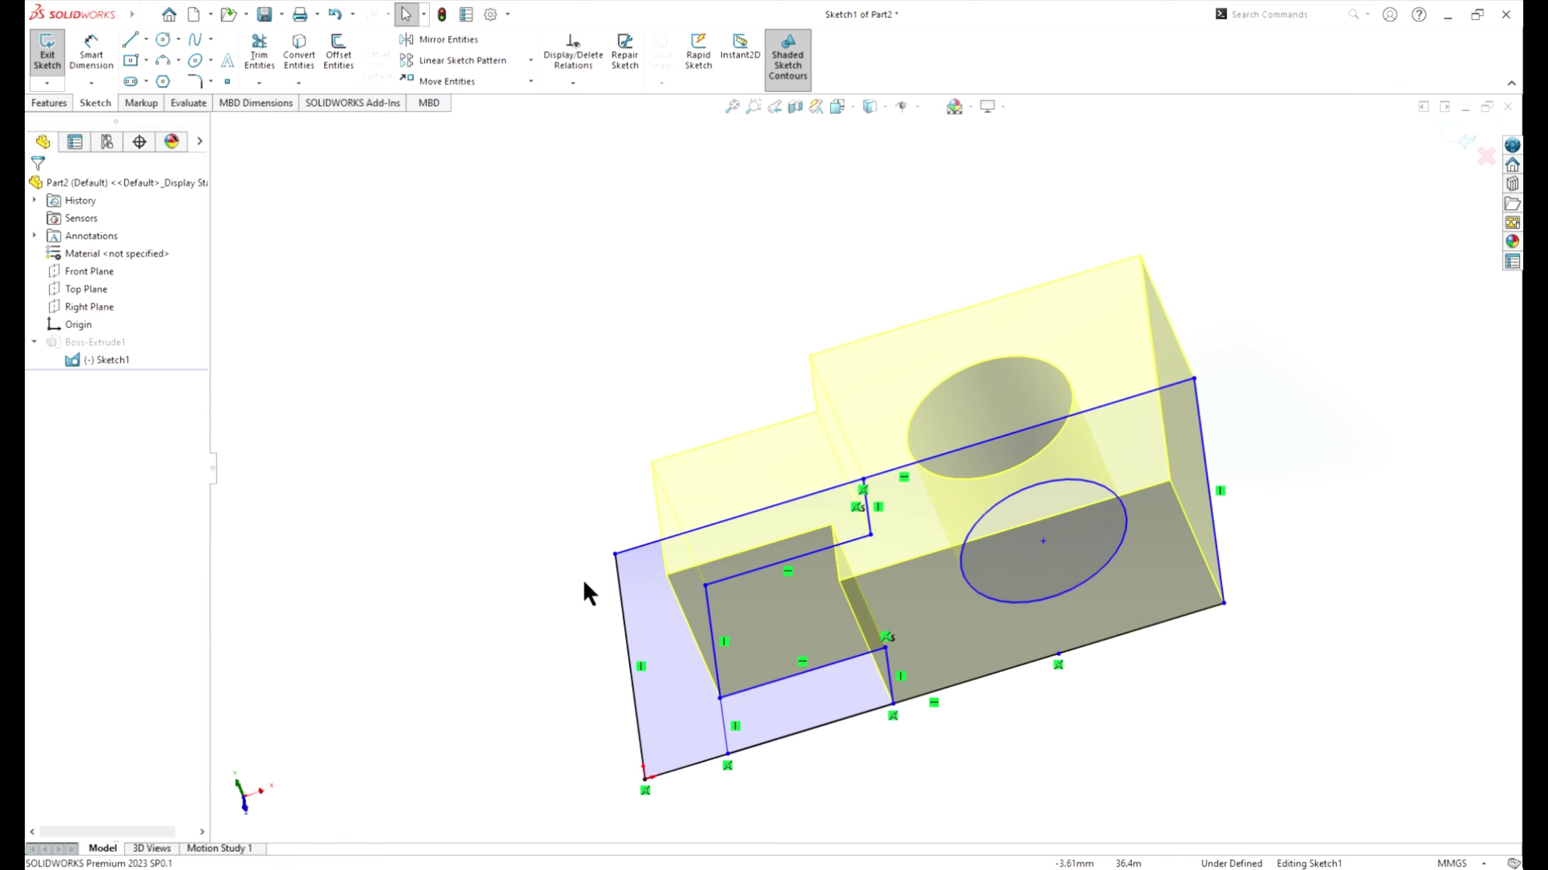
middle_drag(588, 594, 568, 501)
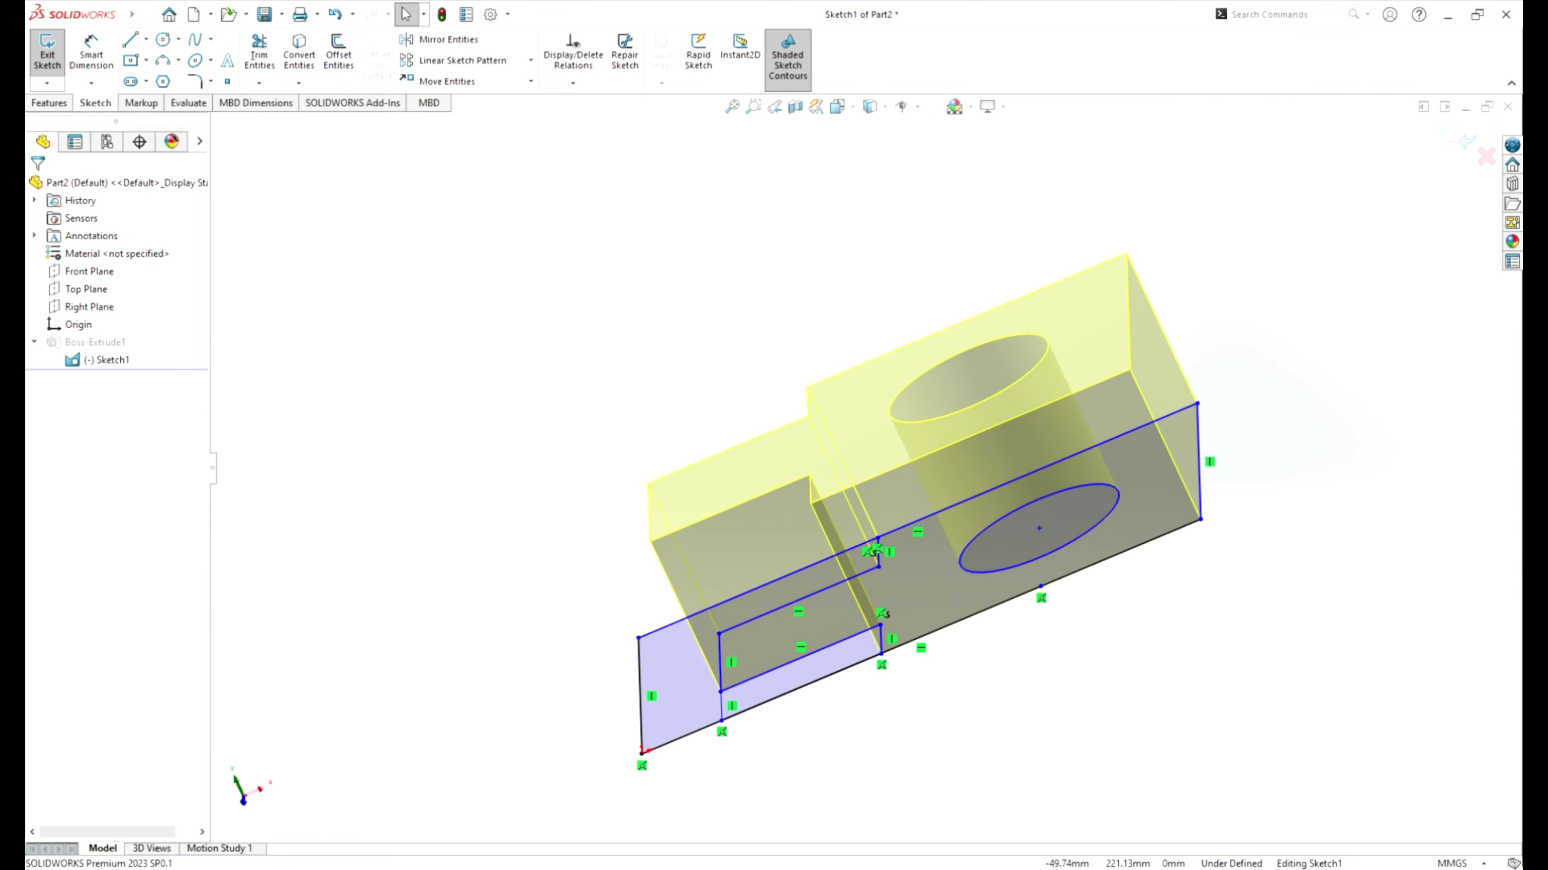
Check Sketch1's outer lines, view it Normal To, and exit the sketch to rebuild
click(52, 102)
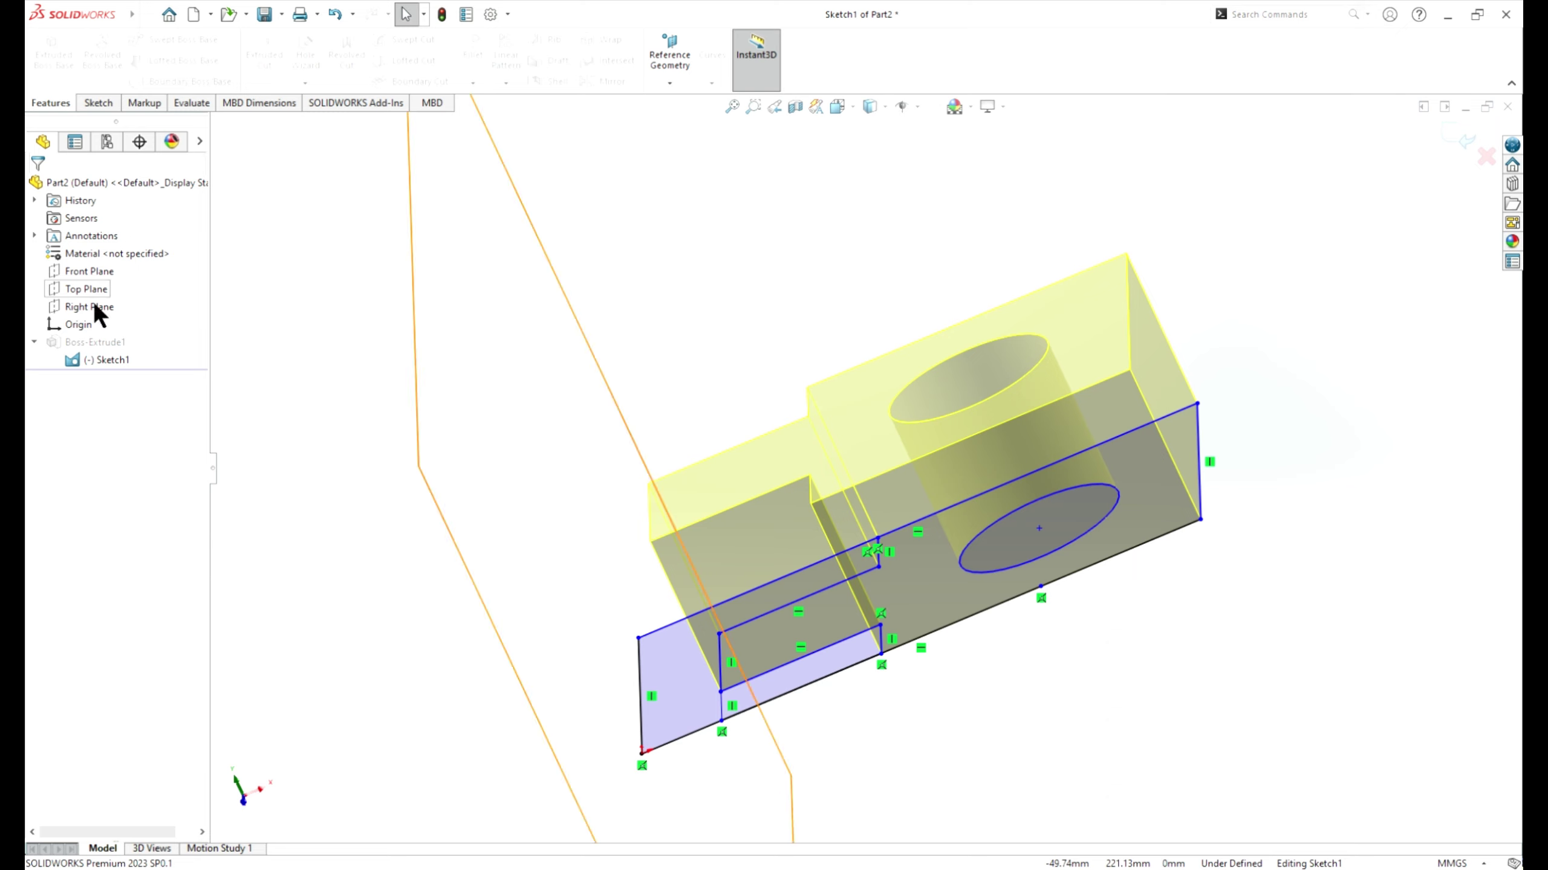
click(107, 359)
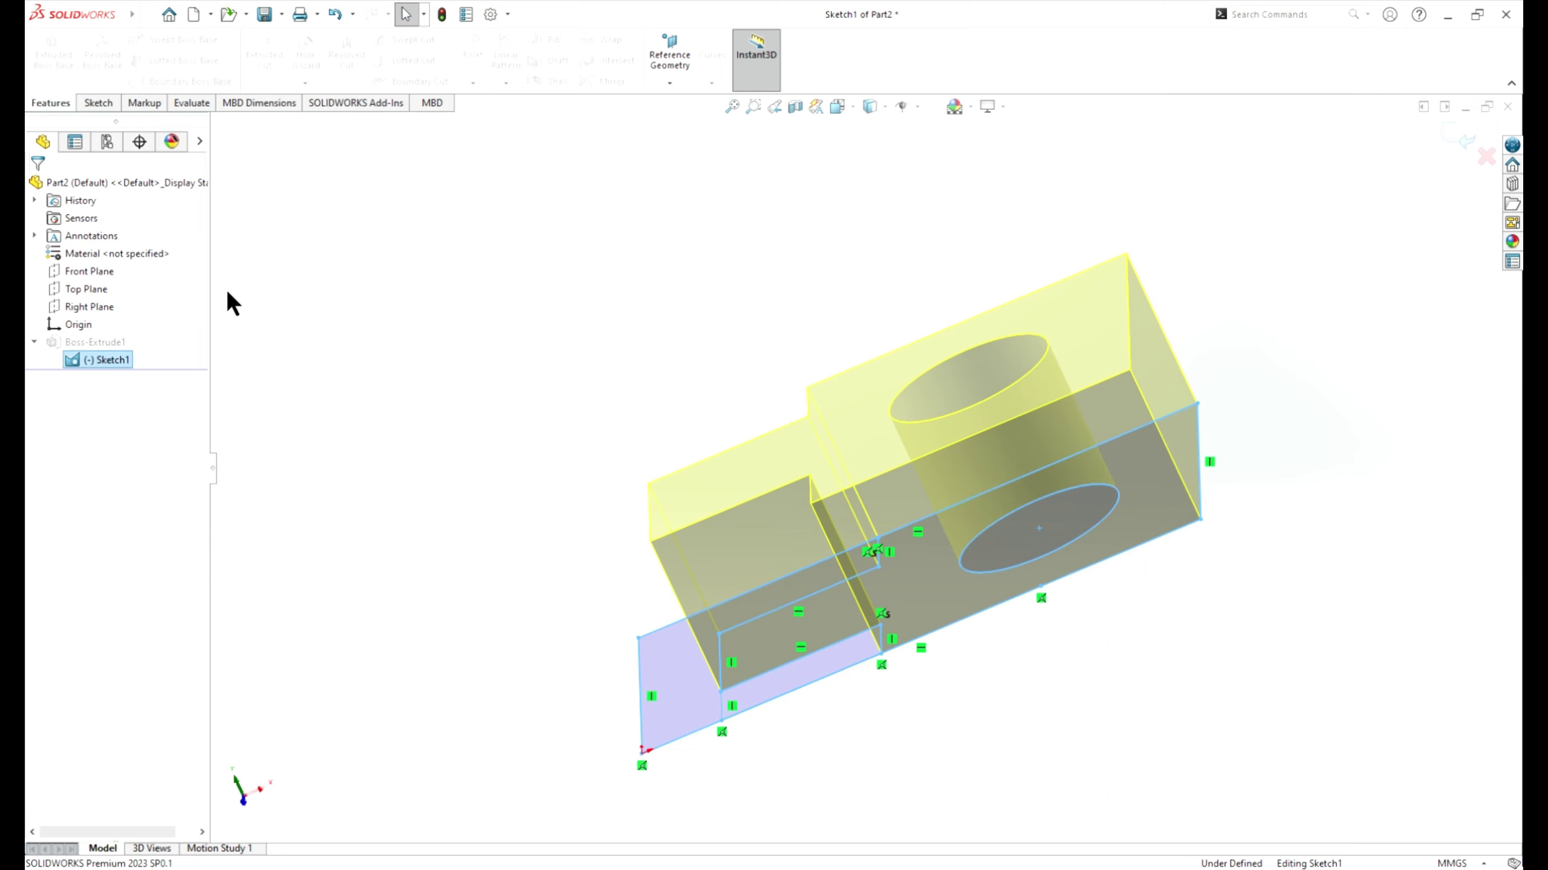
middle_drag(233, 303, 335, 270)
mouse_move(487, 428)
middle_down()
mouse_move(559, 446)
mouse_move(628, 516)
middle_up()
drag(618, 633, 436, 482)
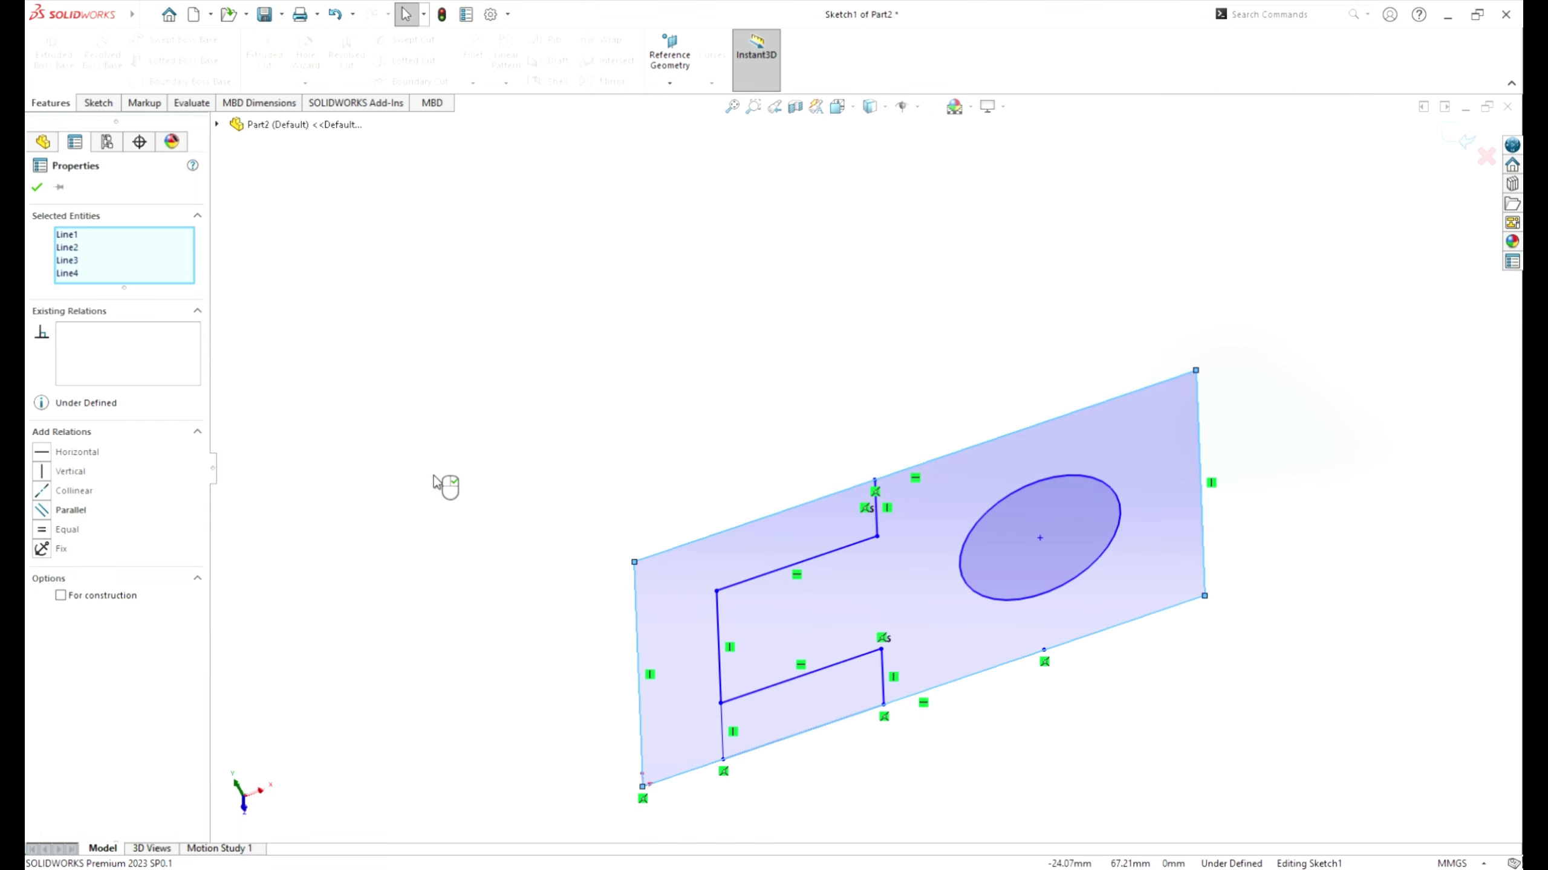
middle_drag(277, 422, 492, 449)
click(405, 13)
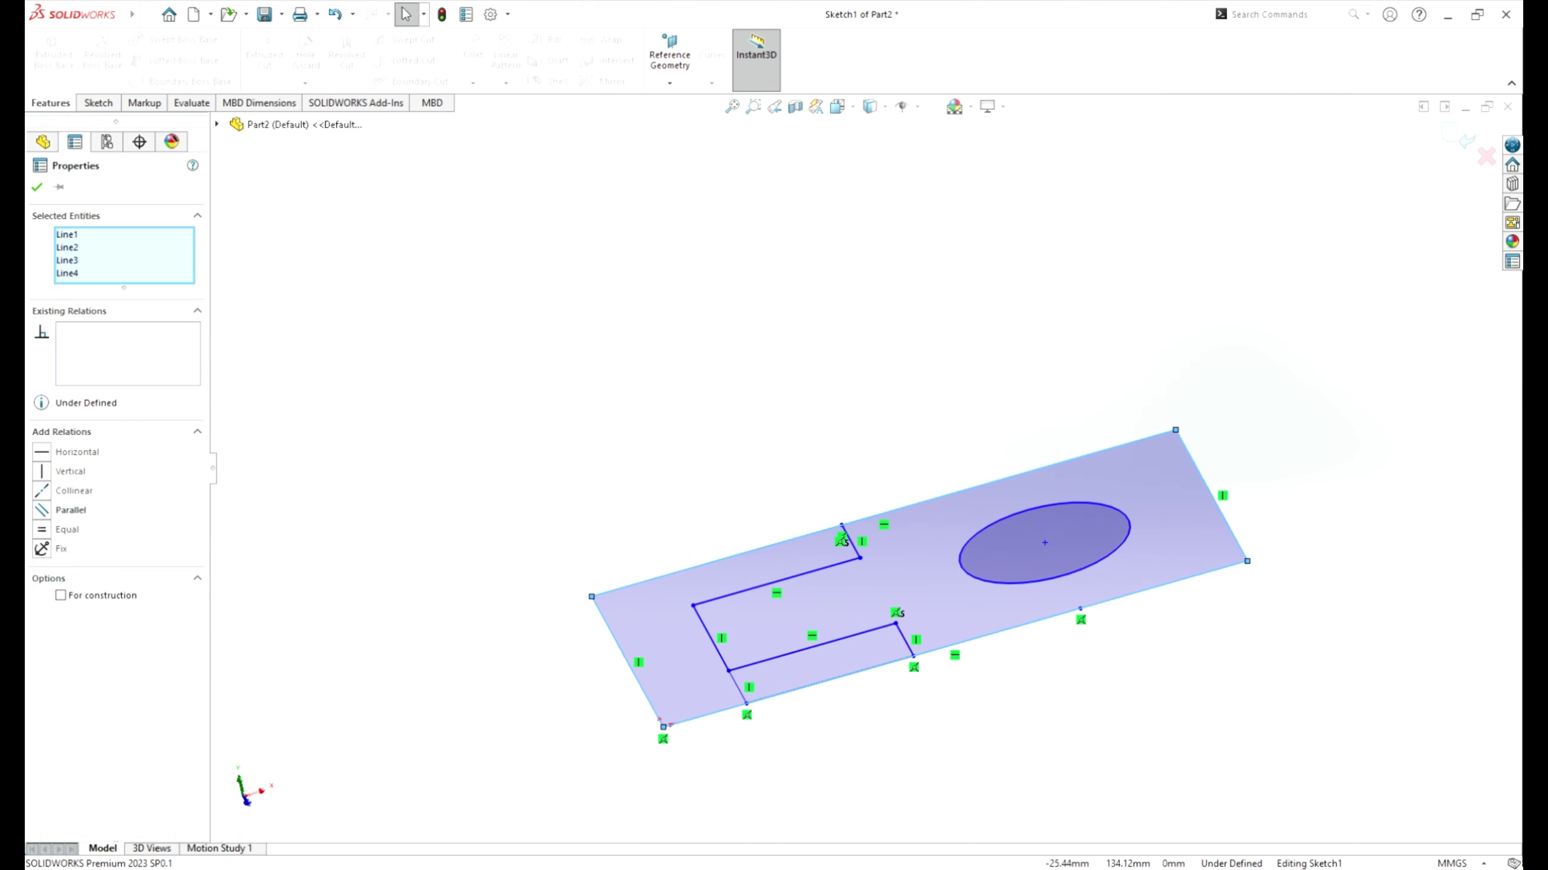
click(34, 186)
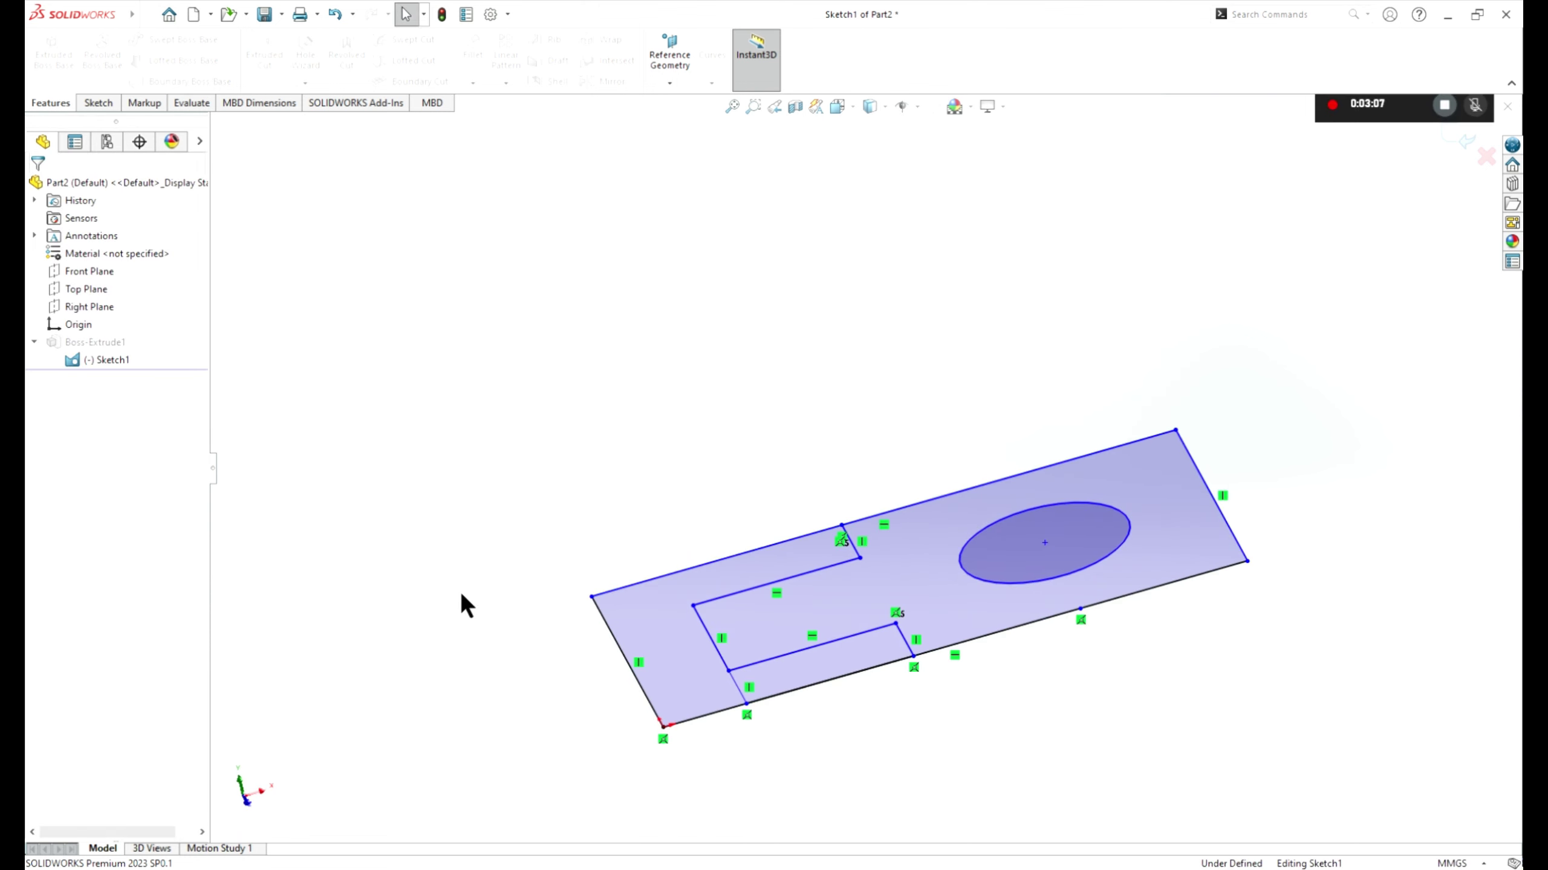
mouse_move(463, 606)
middle_down()
mouse_move(469, 543)
mouse_move(392, 675)
middle_up()
key(Escape)
key(ctrl+8)
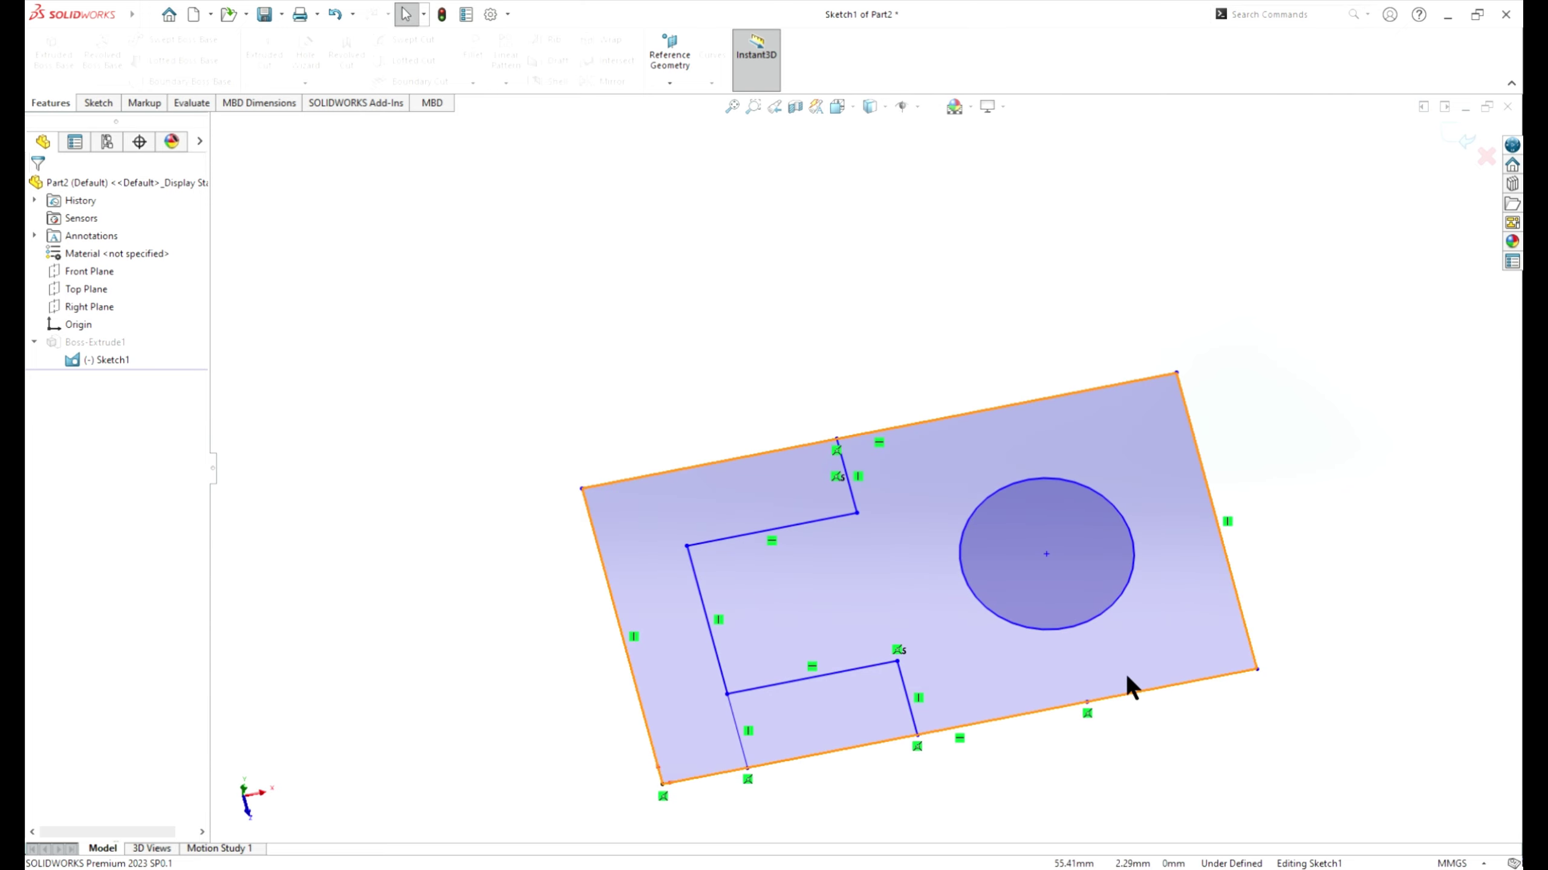
click(106, 362)
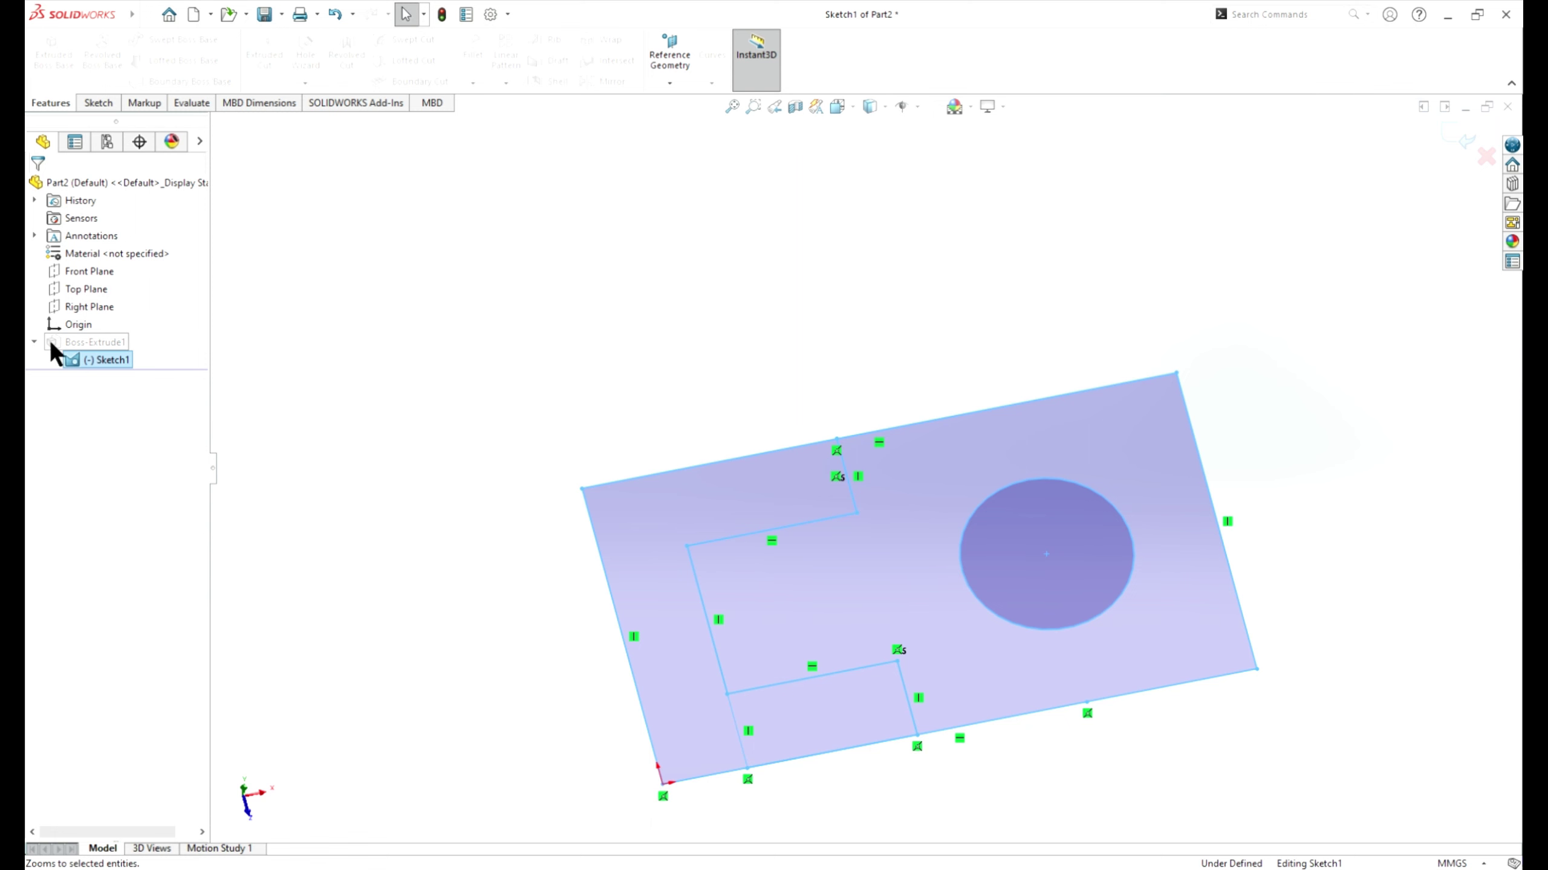
key(ctrl+b)
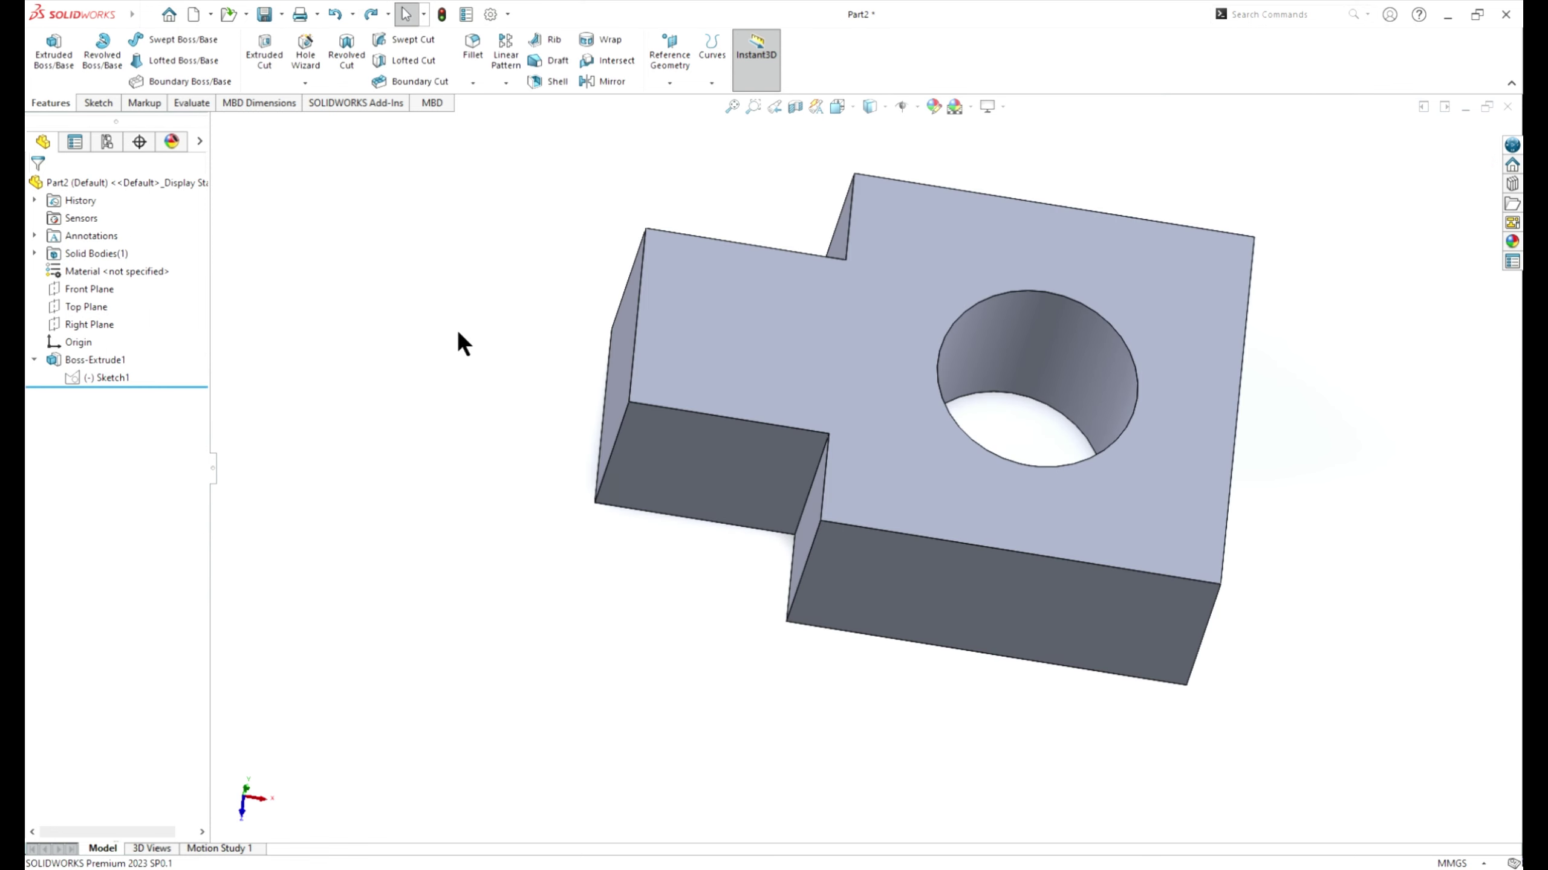
Extrude the left Sketch1 region 40 mm upward as Boss-Extrude2
click(99, 374)
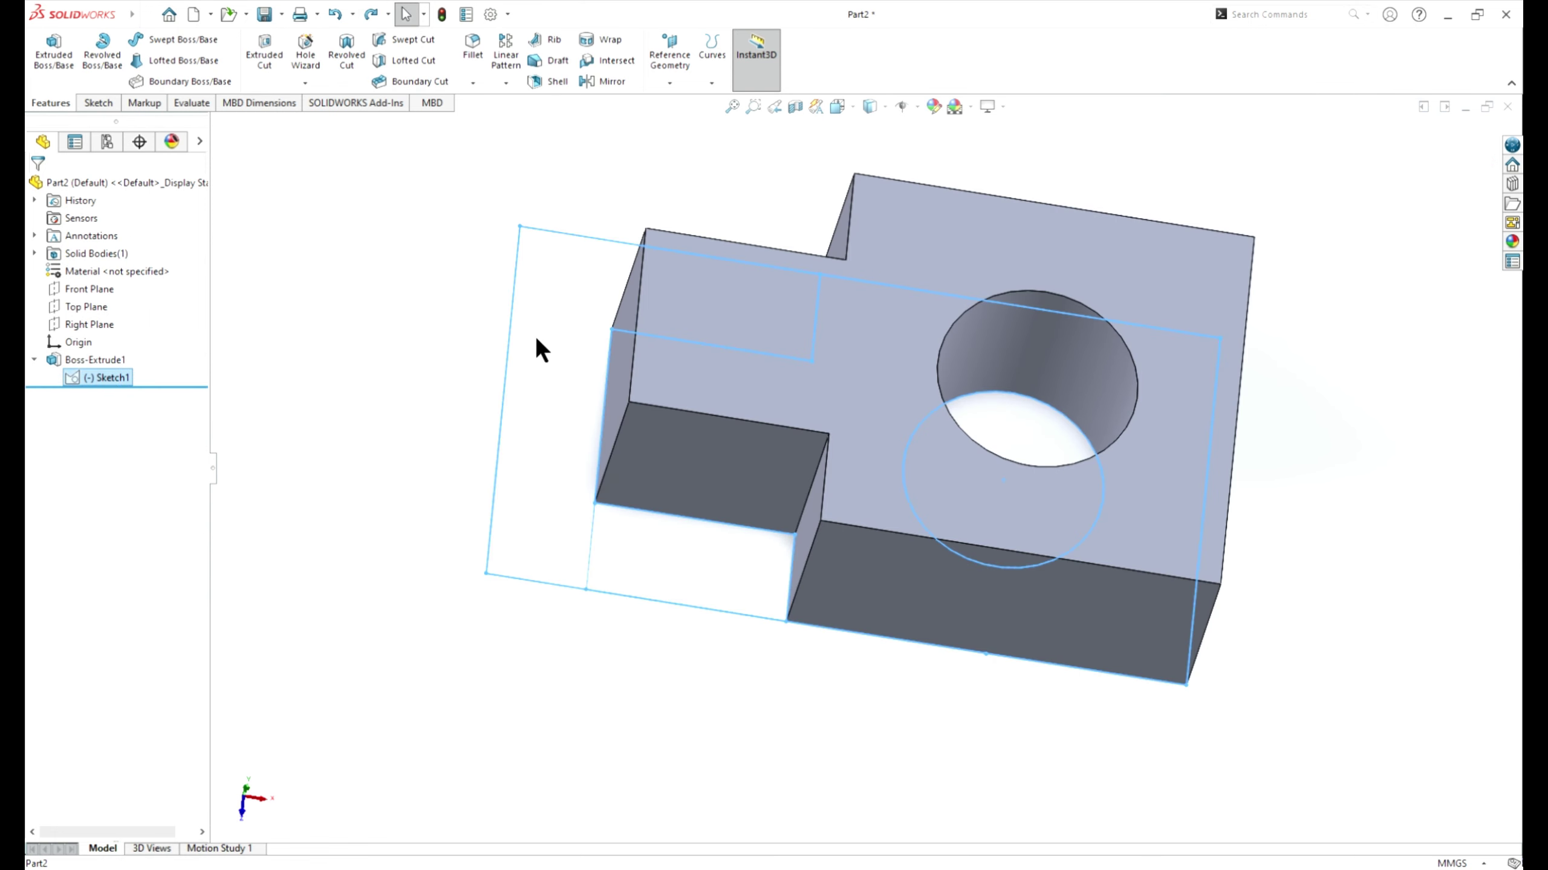
mouse_move(131, 14)
click(53, 65)
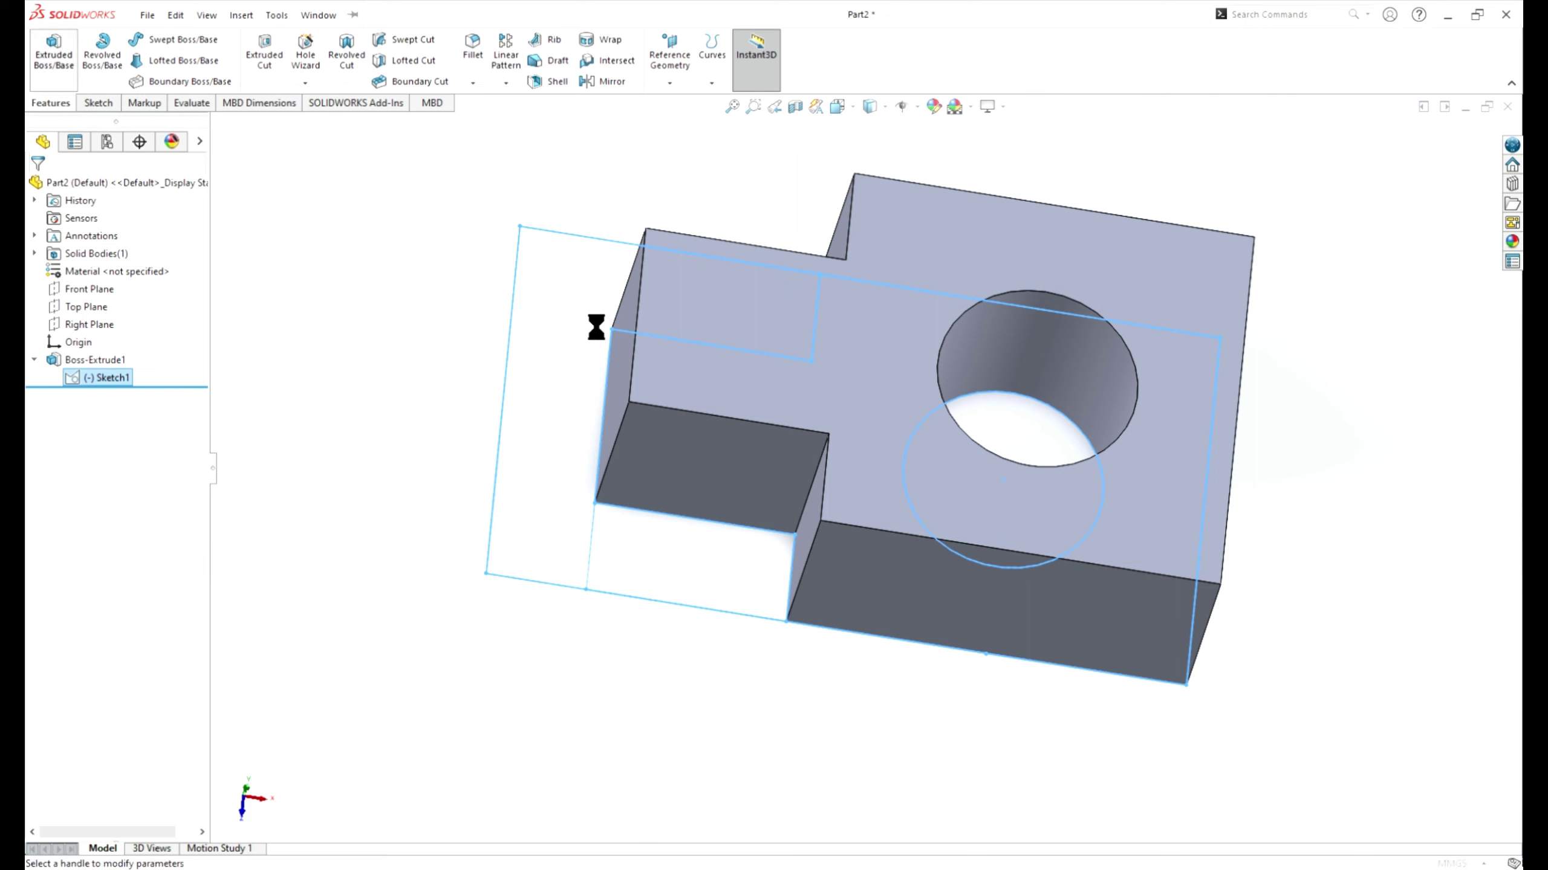
click(580, 291)
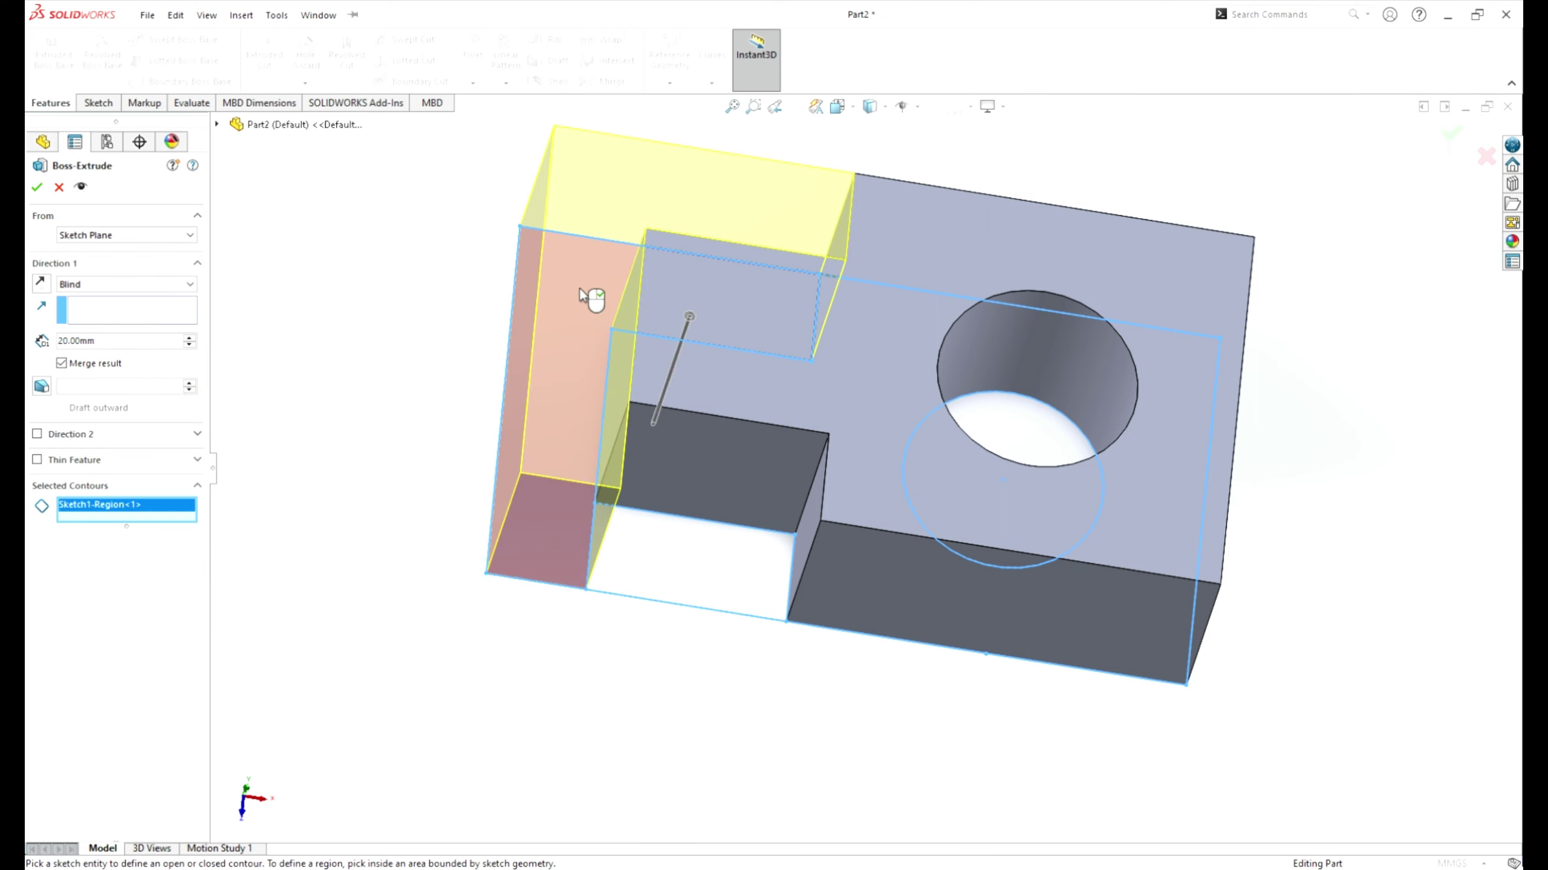
click(115, 341)
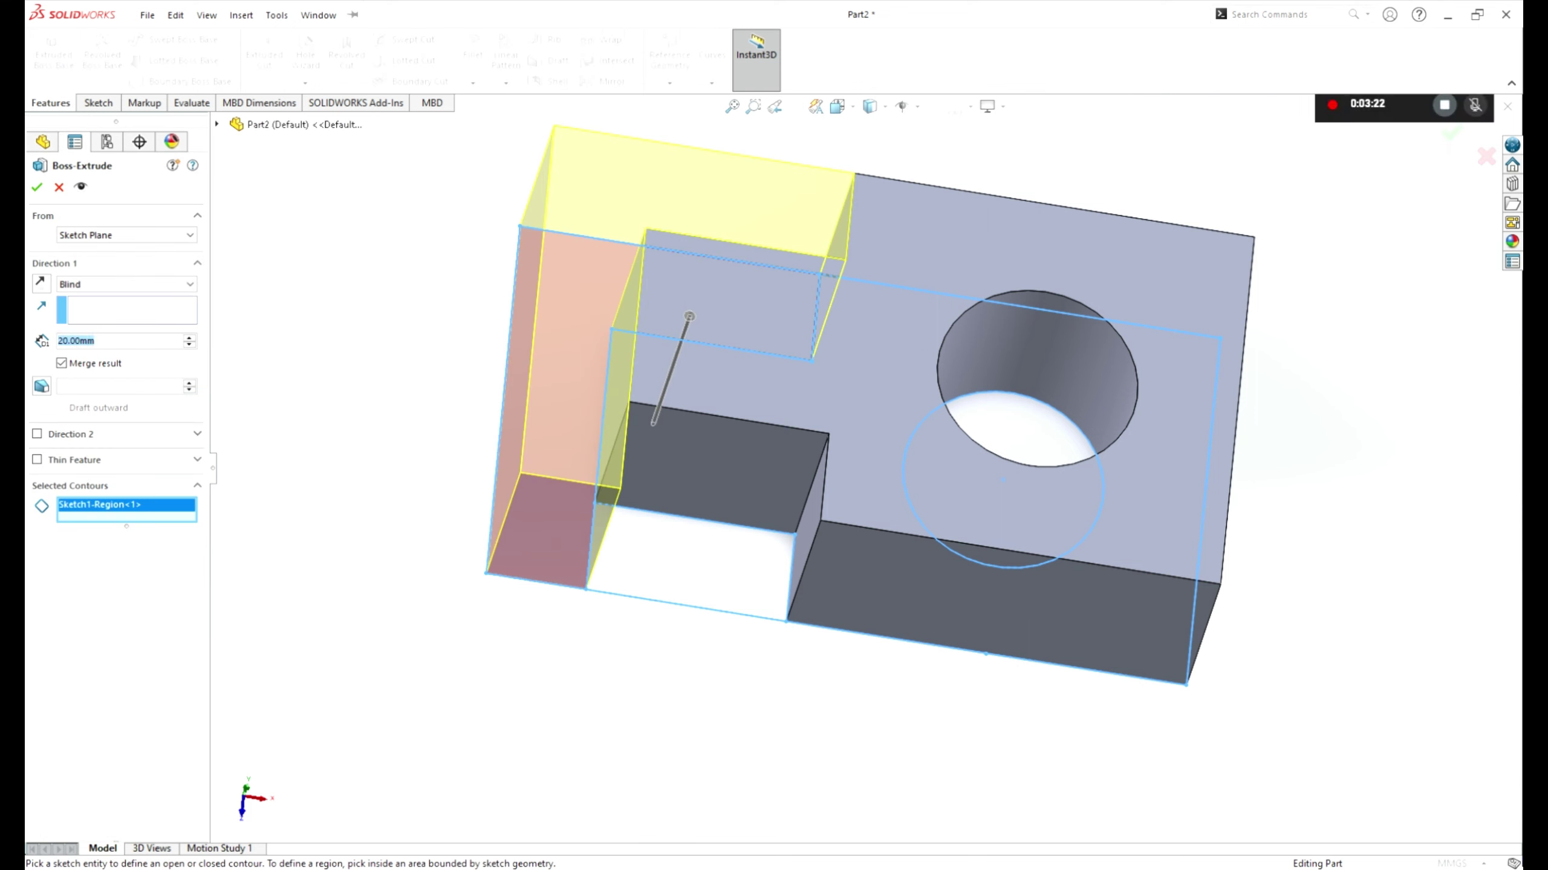
text(40)
key(Return)
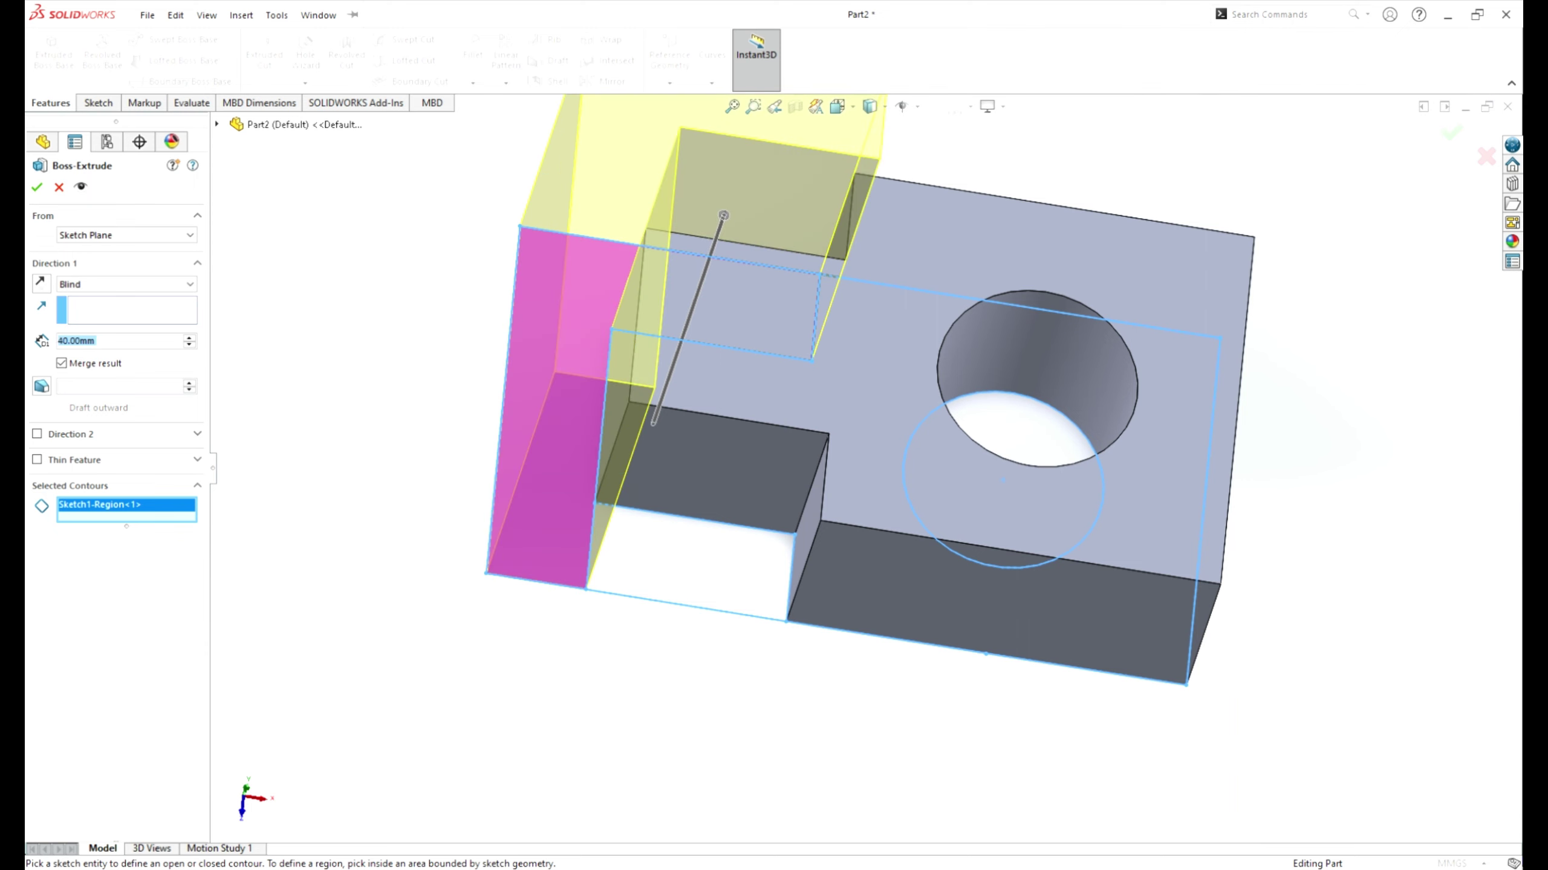
middle_drag(685, 396, 653, 360)
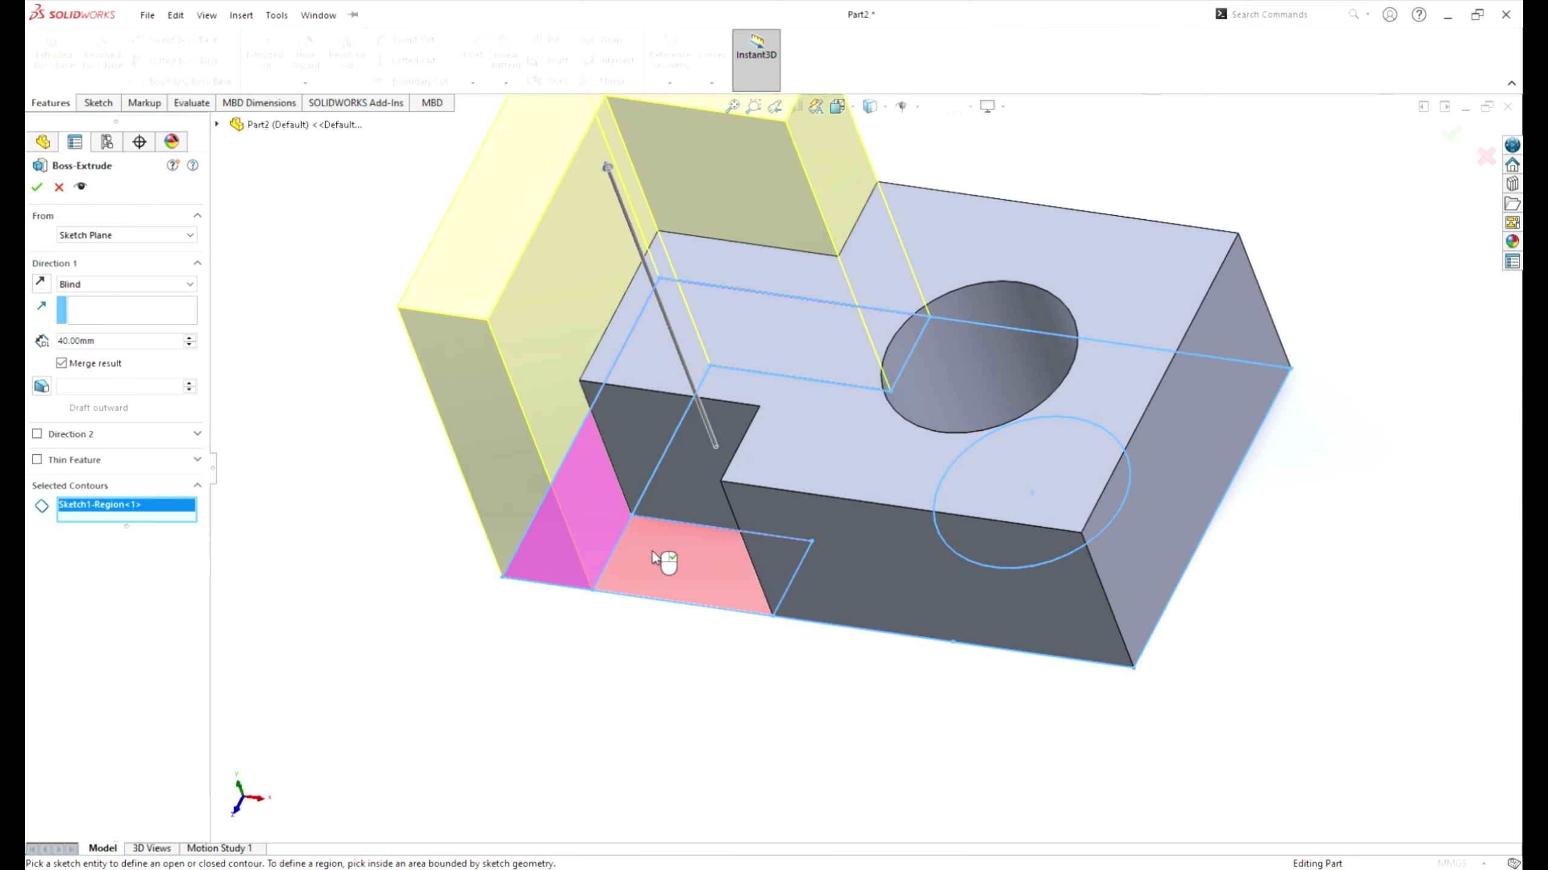
middle_drag(738, 397, 778, 383)
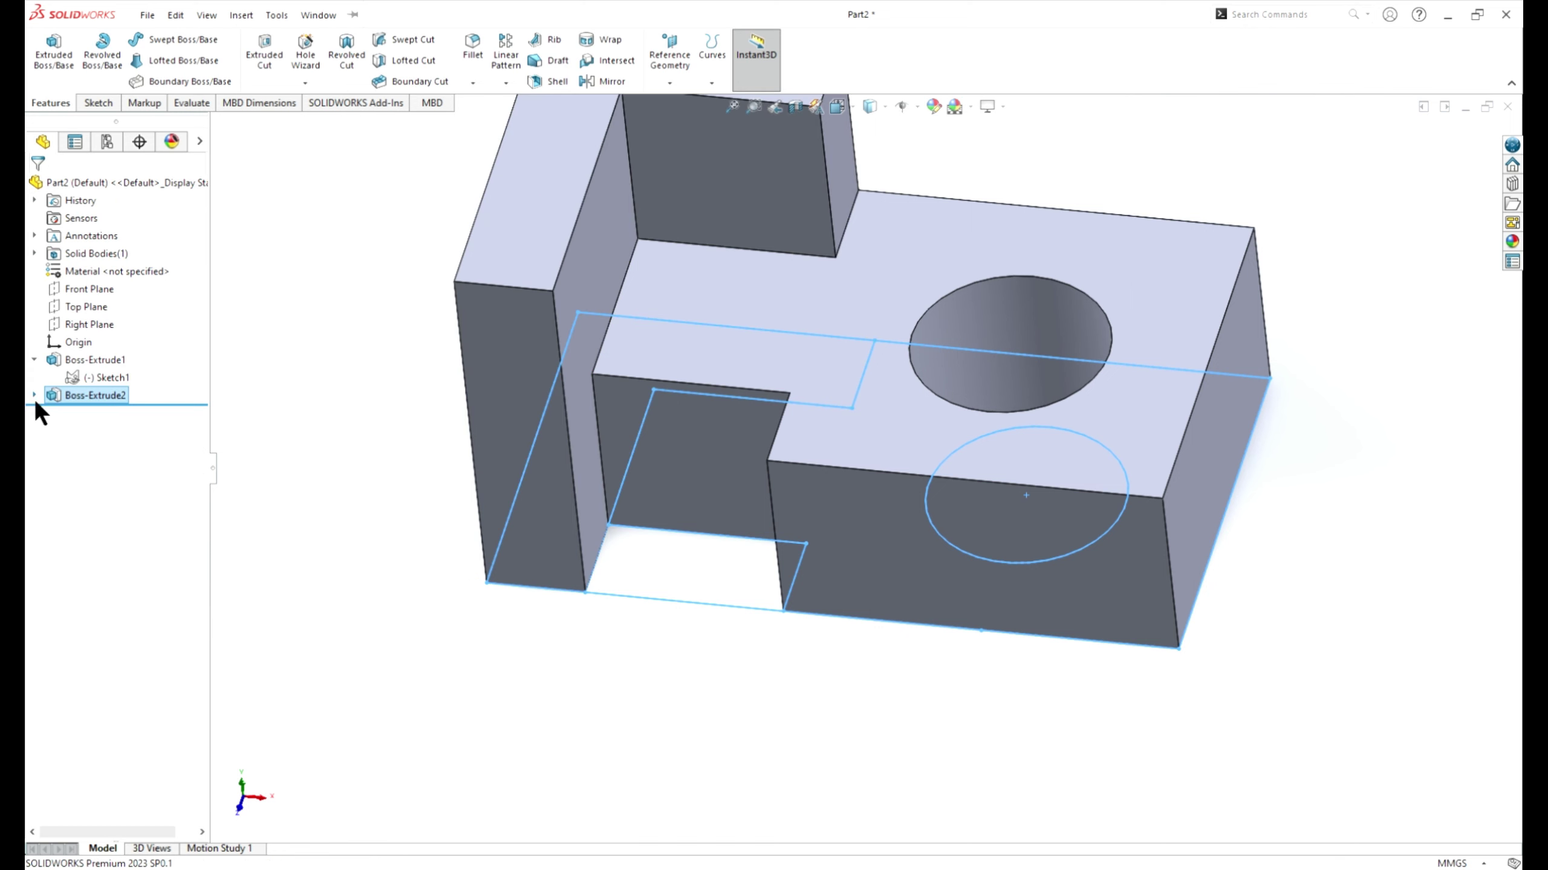
click(33, 395)
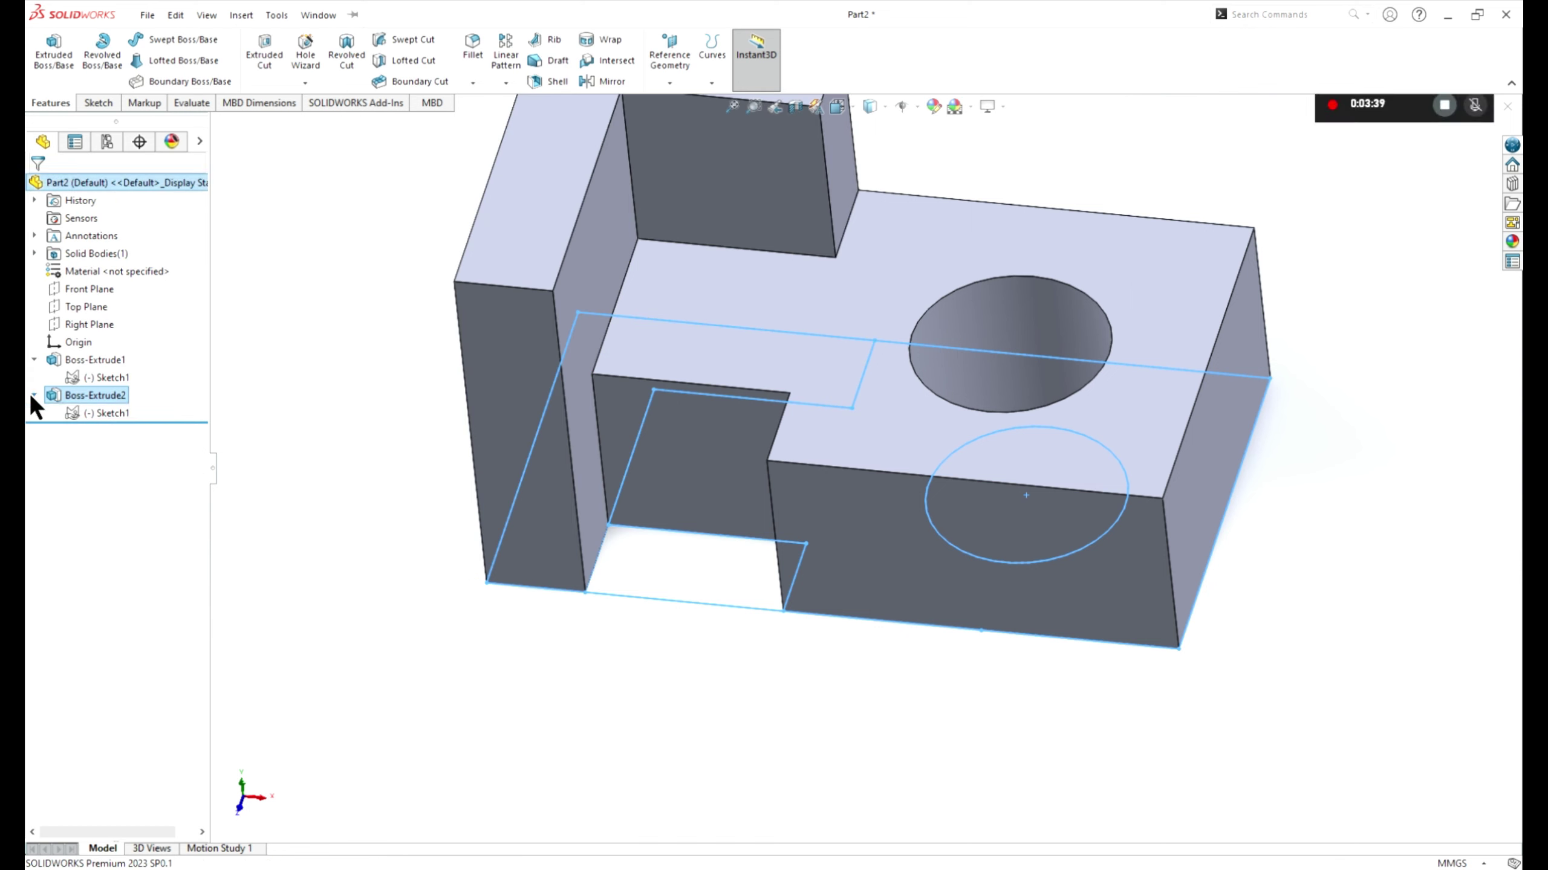
click(109, 413)
Extrude the small rectangular Sketch1 region 20 mm as Boss-Extrude3 to fill the notch
click(59, 66)
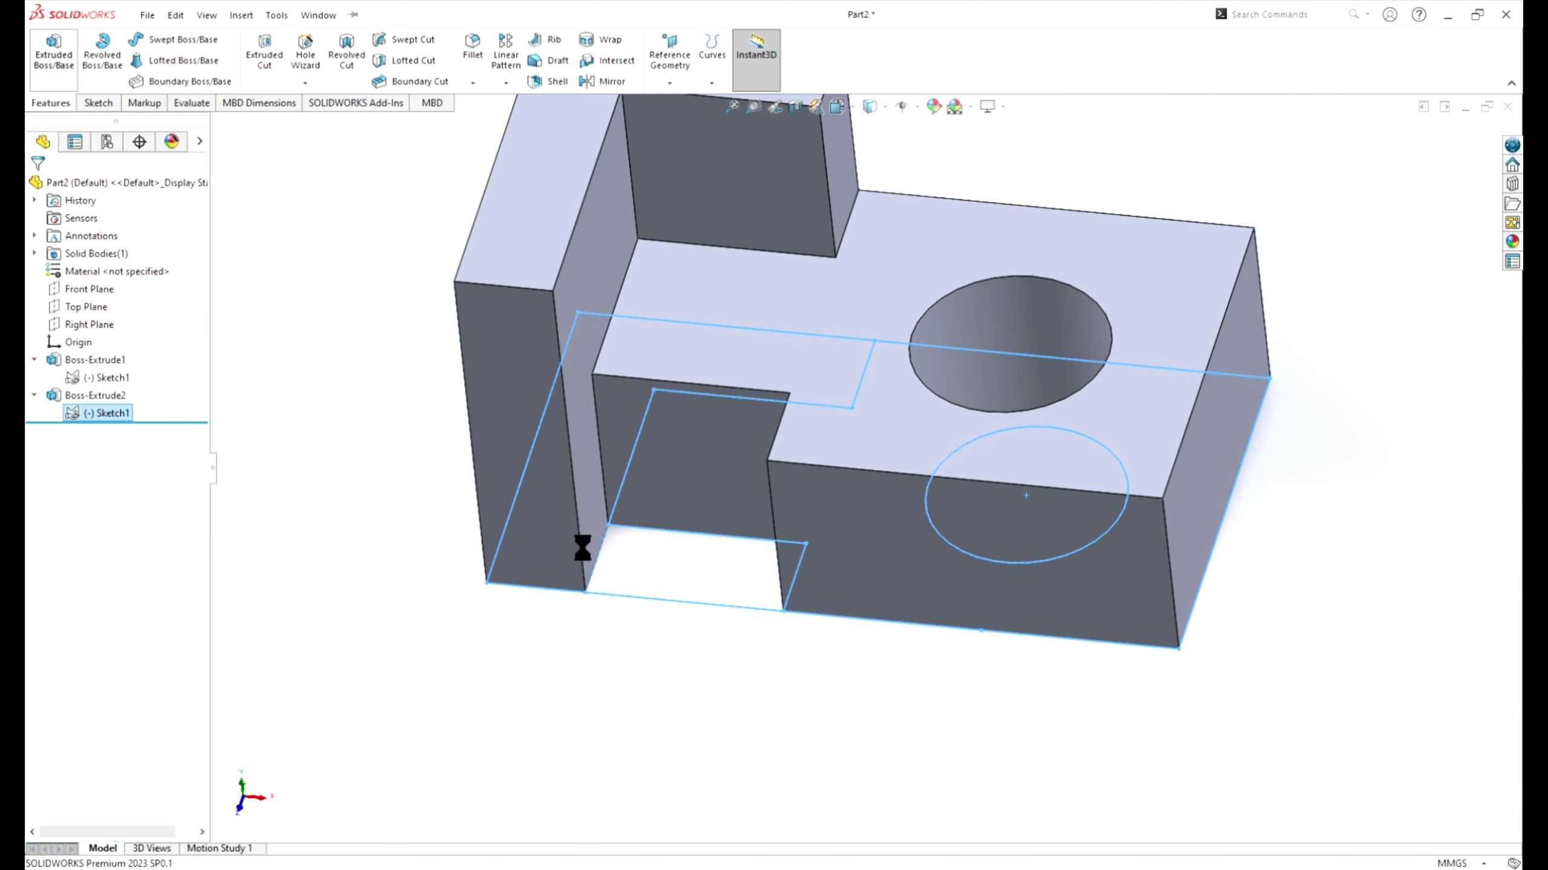
click(710, 582)
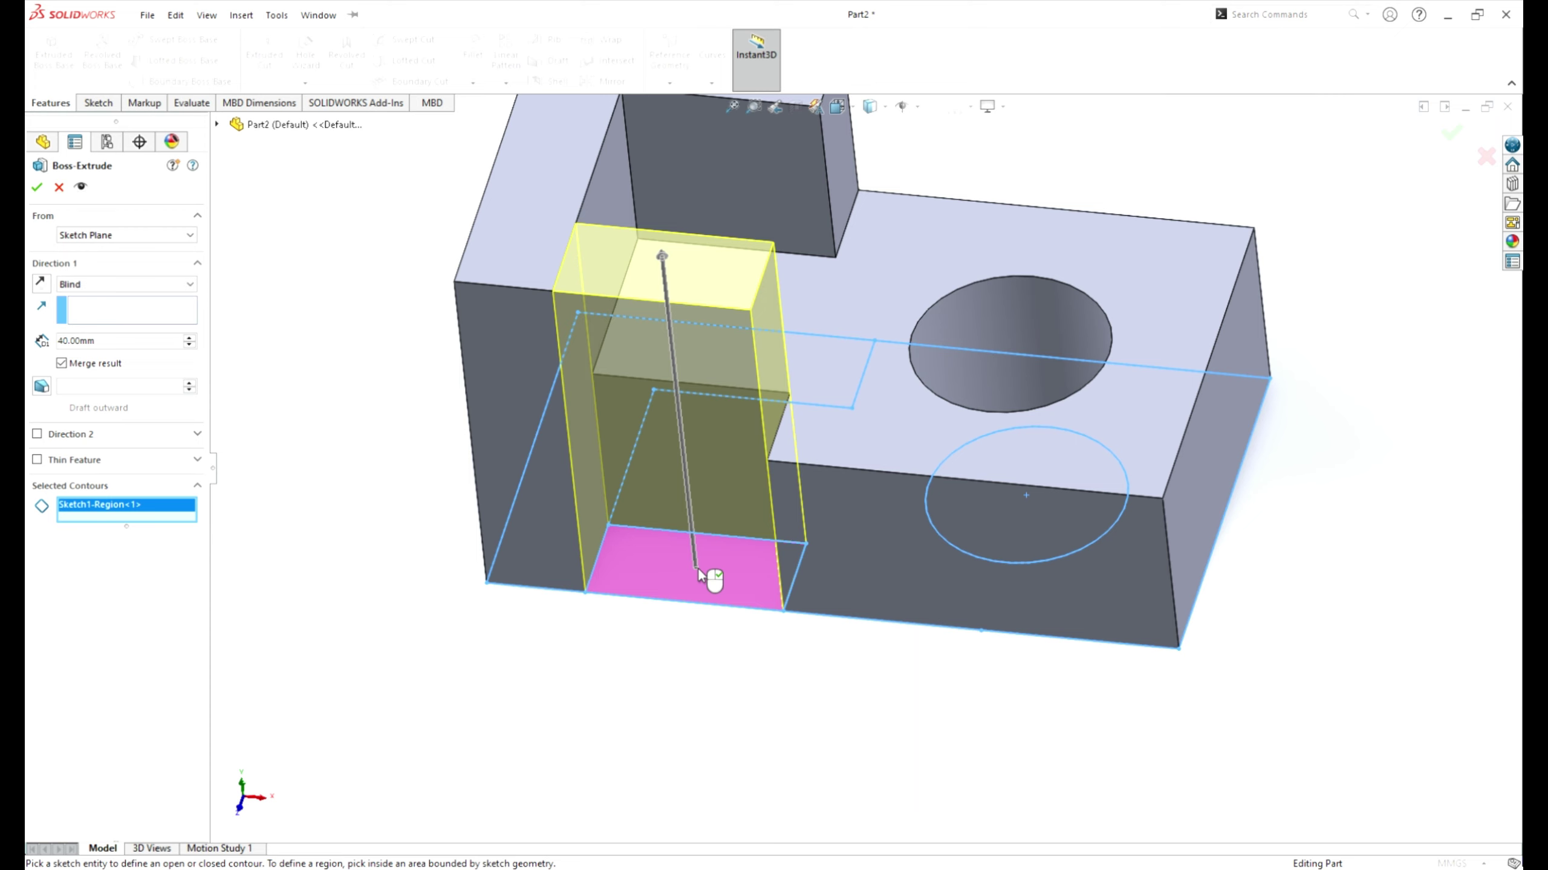
double_click(118, 342)
text(20)
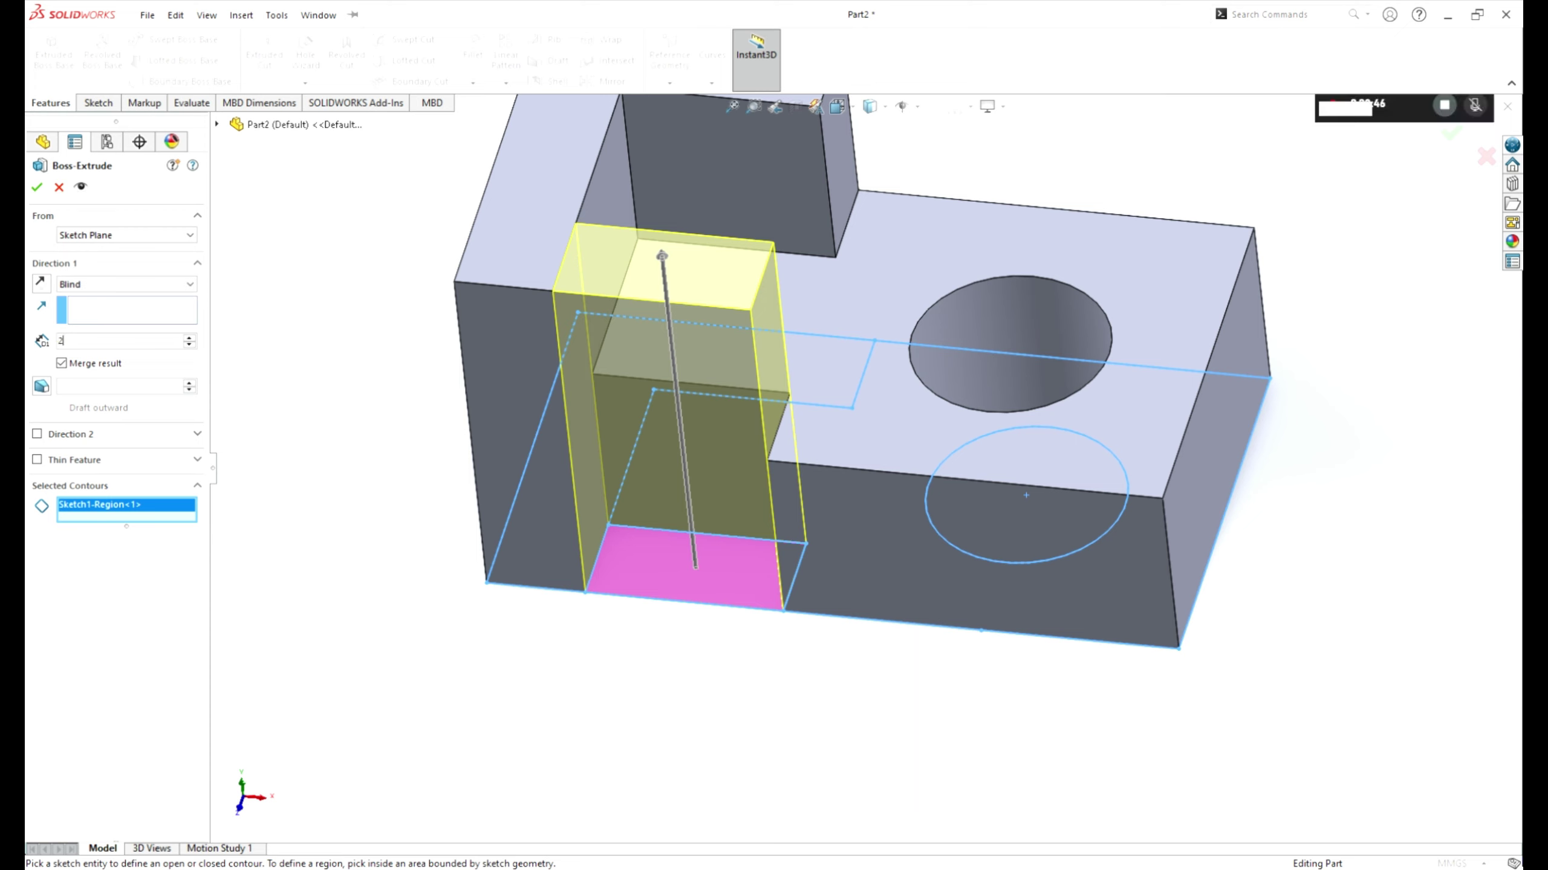
key(Return)
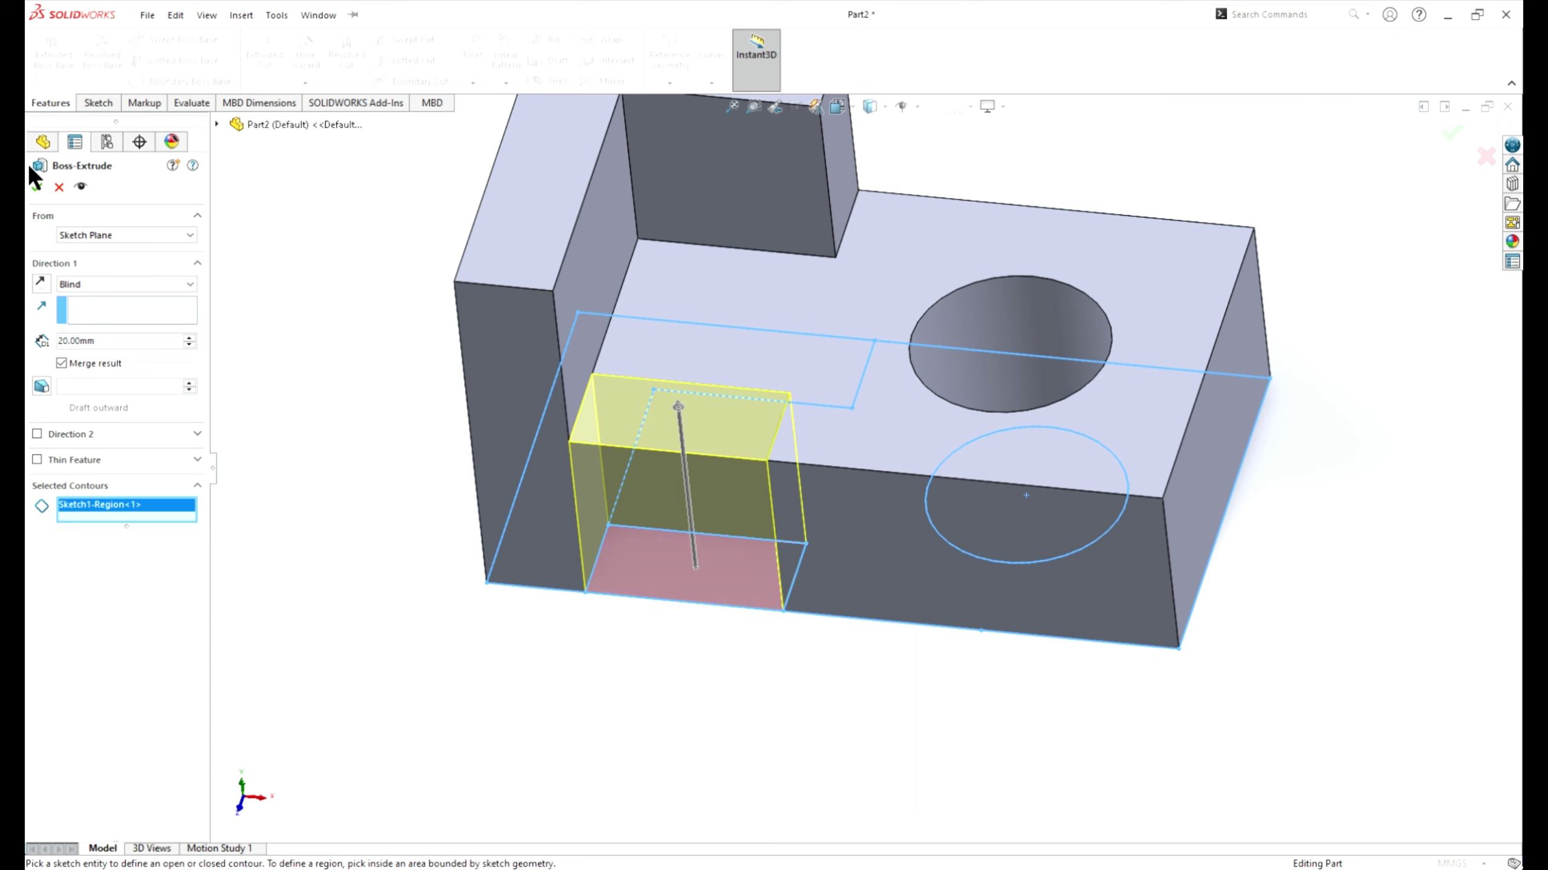
click(35, 186)
mouse_move(864, 518)
middle_down()
mouse_move(784, 475)
mouse_move(883, 542)
mouse_move(676, 602)
middle_up()
click(568, 672)
Orient the L-shaped block to the Front standard view, after trying Right and Left
middle_drag(493, 503, 527, 491)
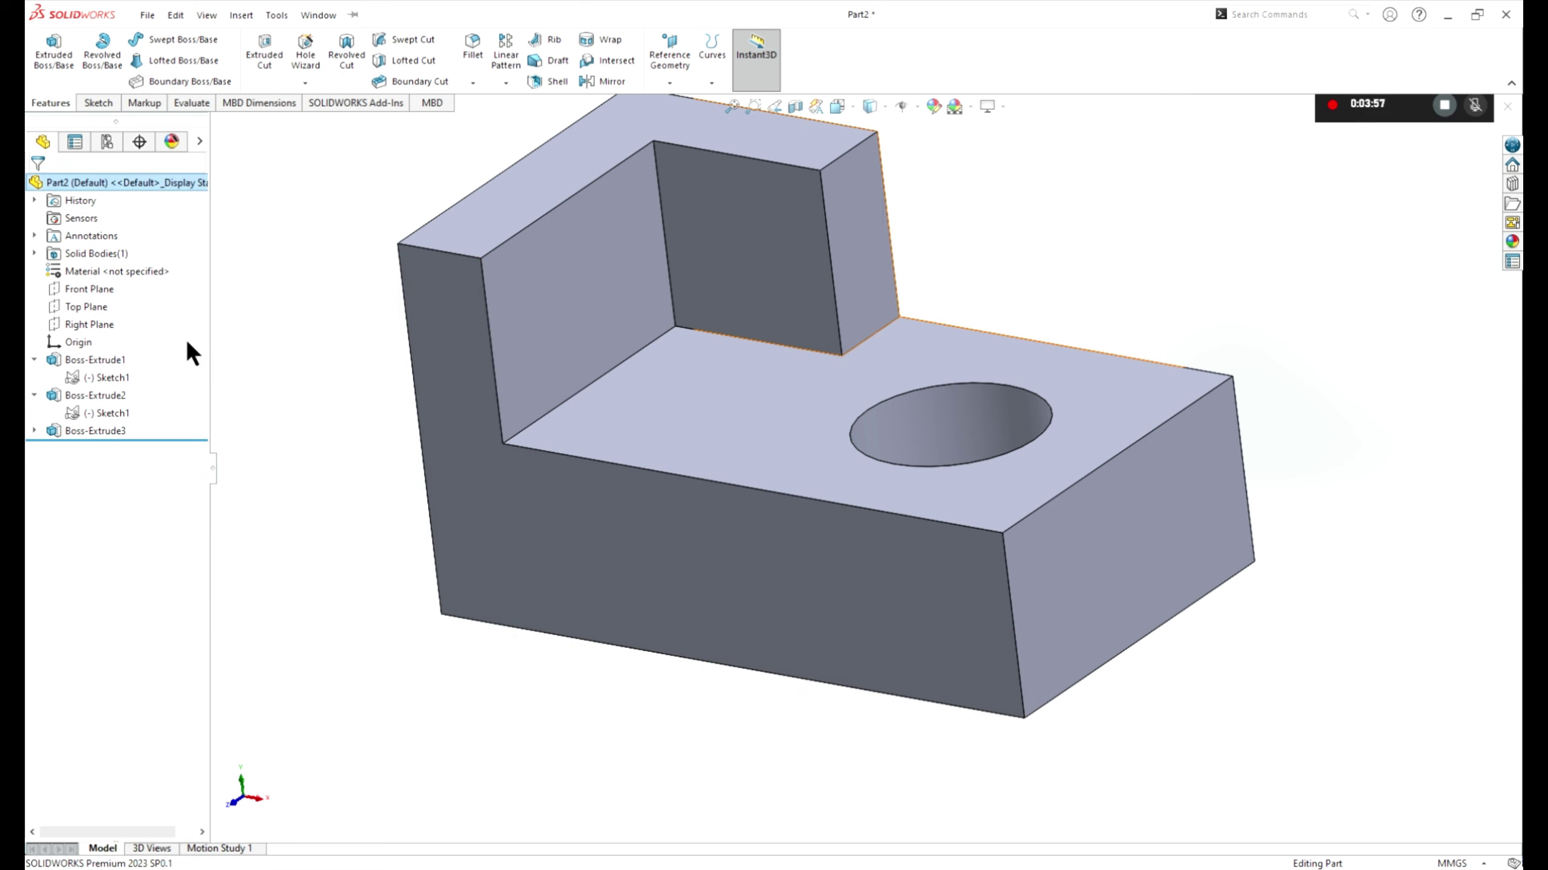
click(846, 108)
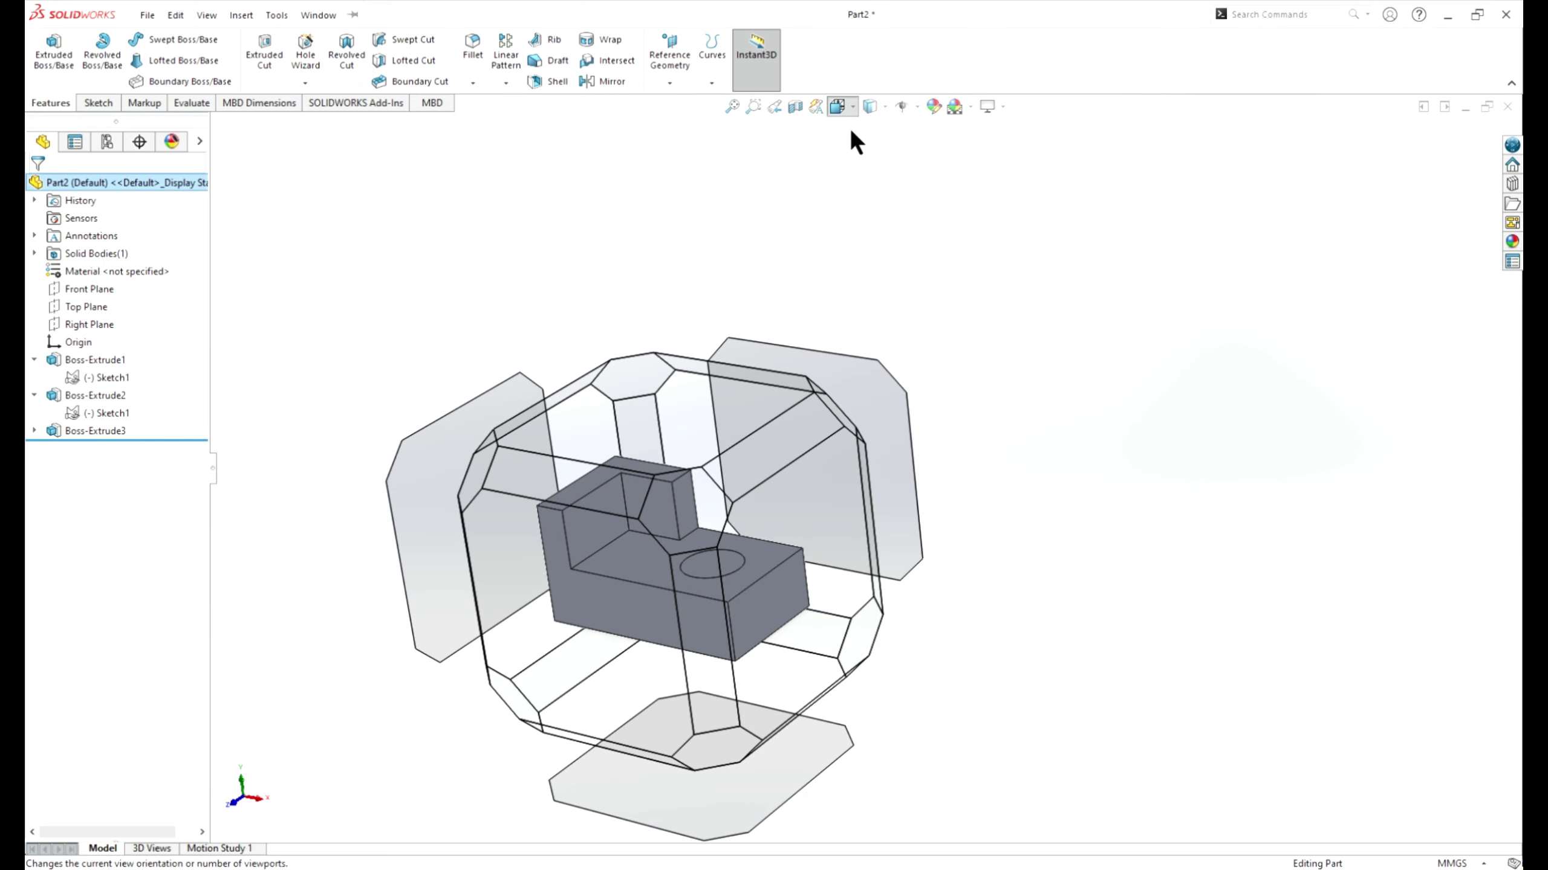
key(space)
click(886, 177)
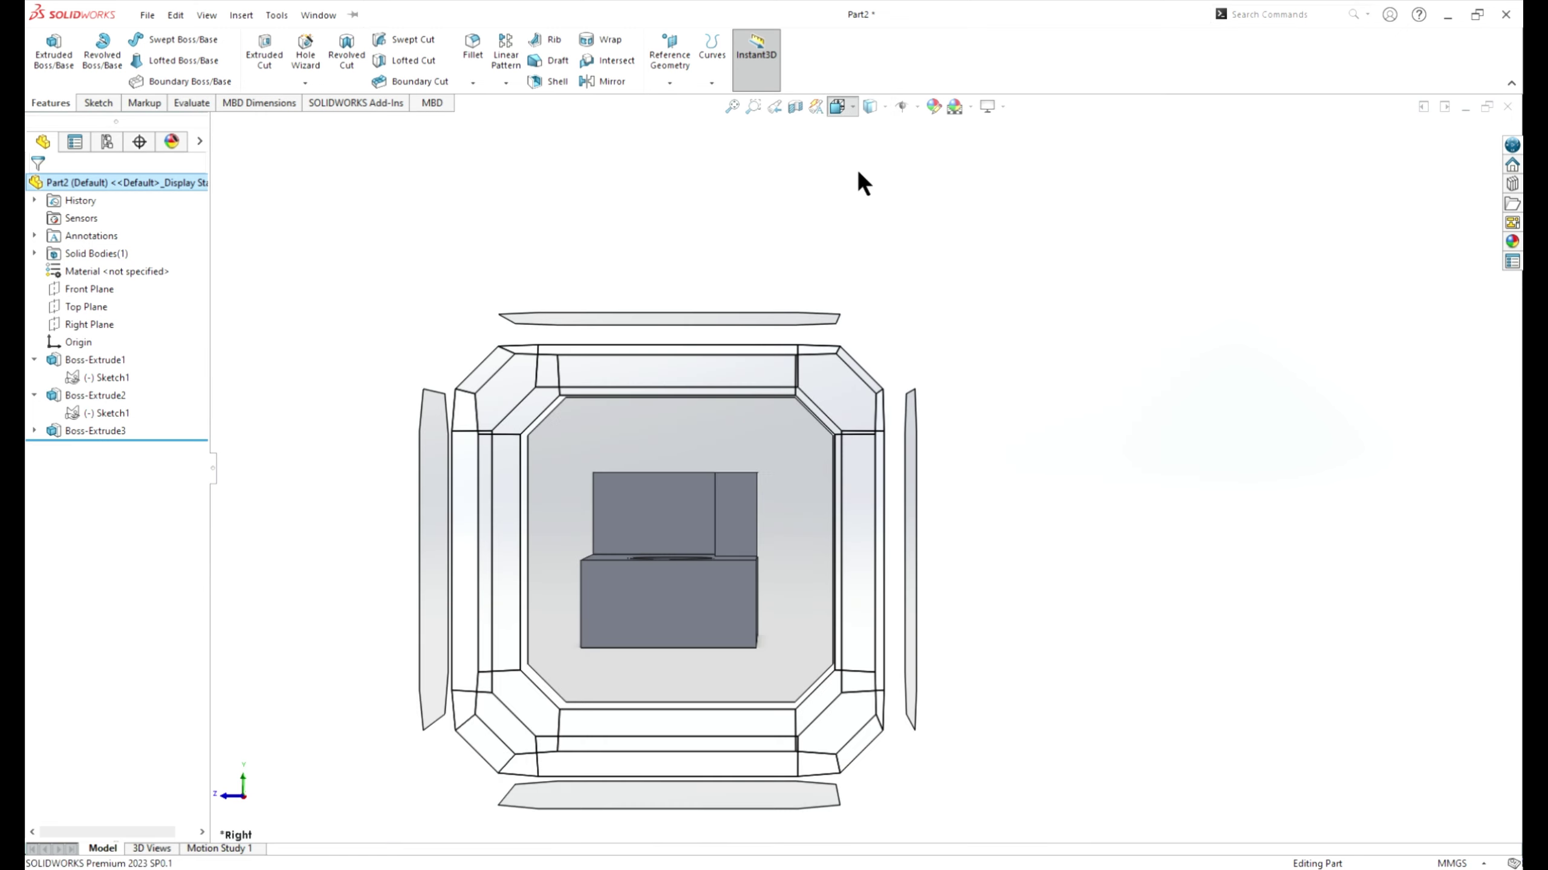
key(space)
click(840, 179)
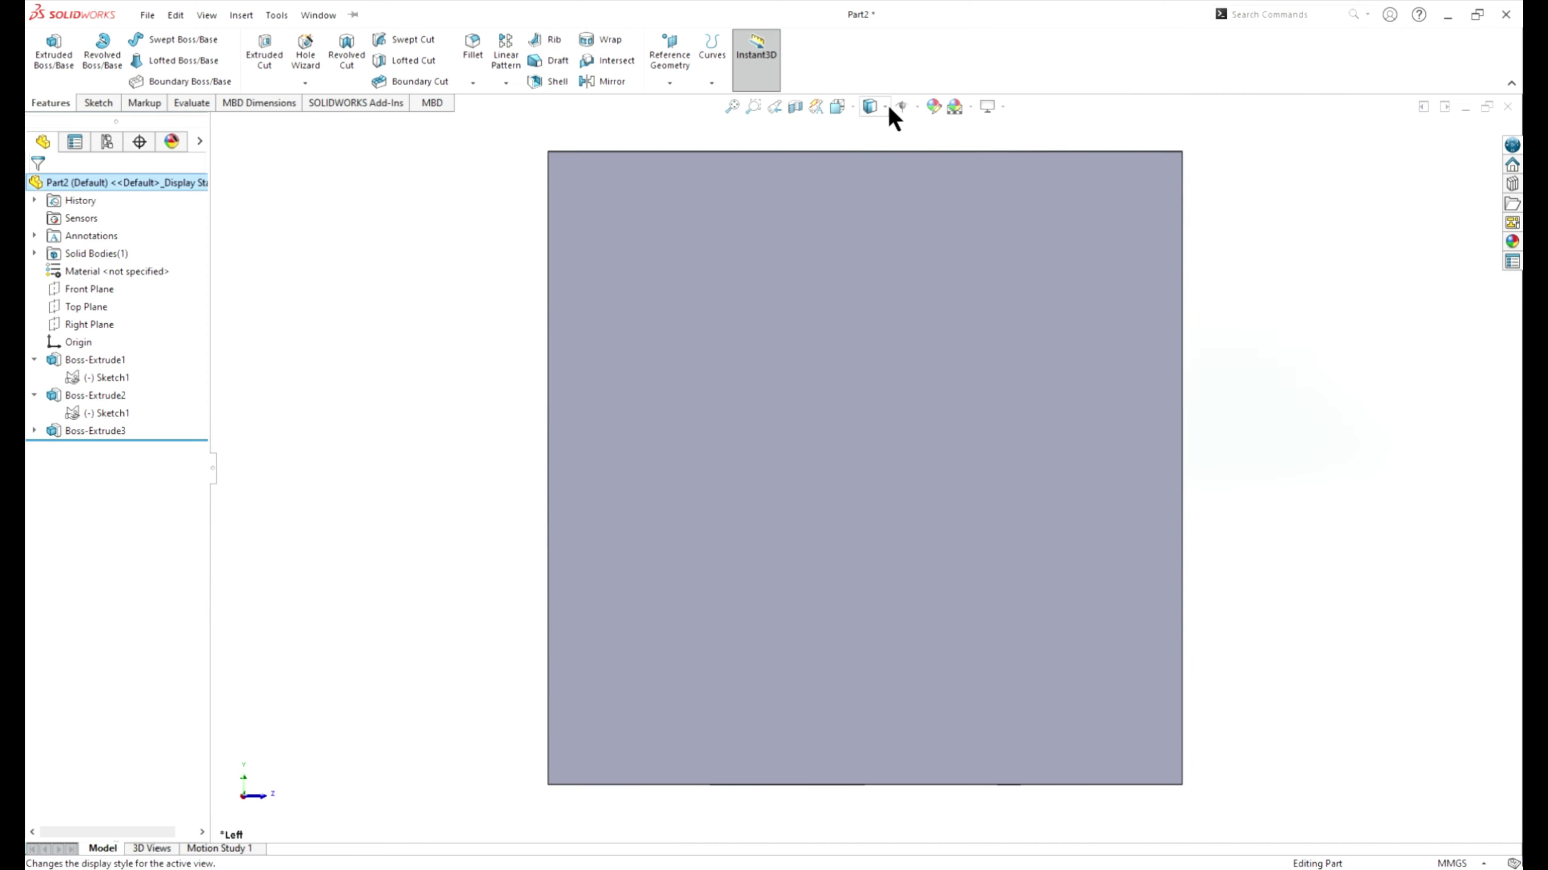
click(870, 107)
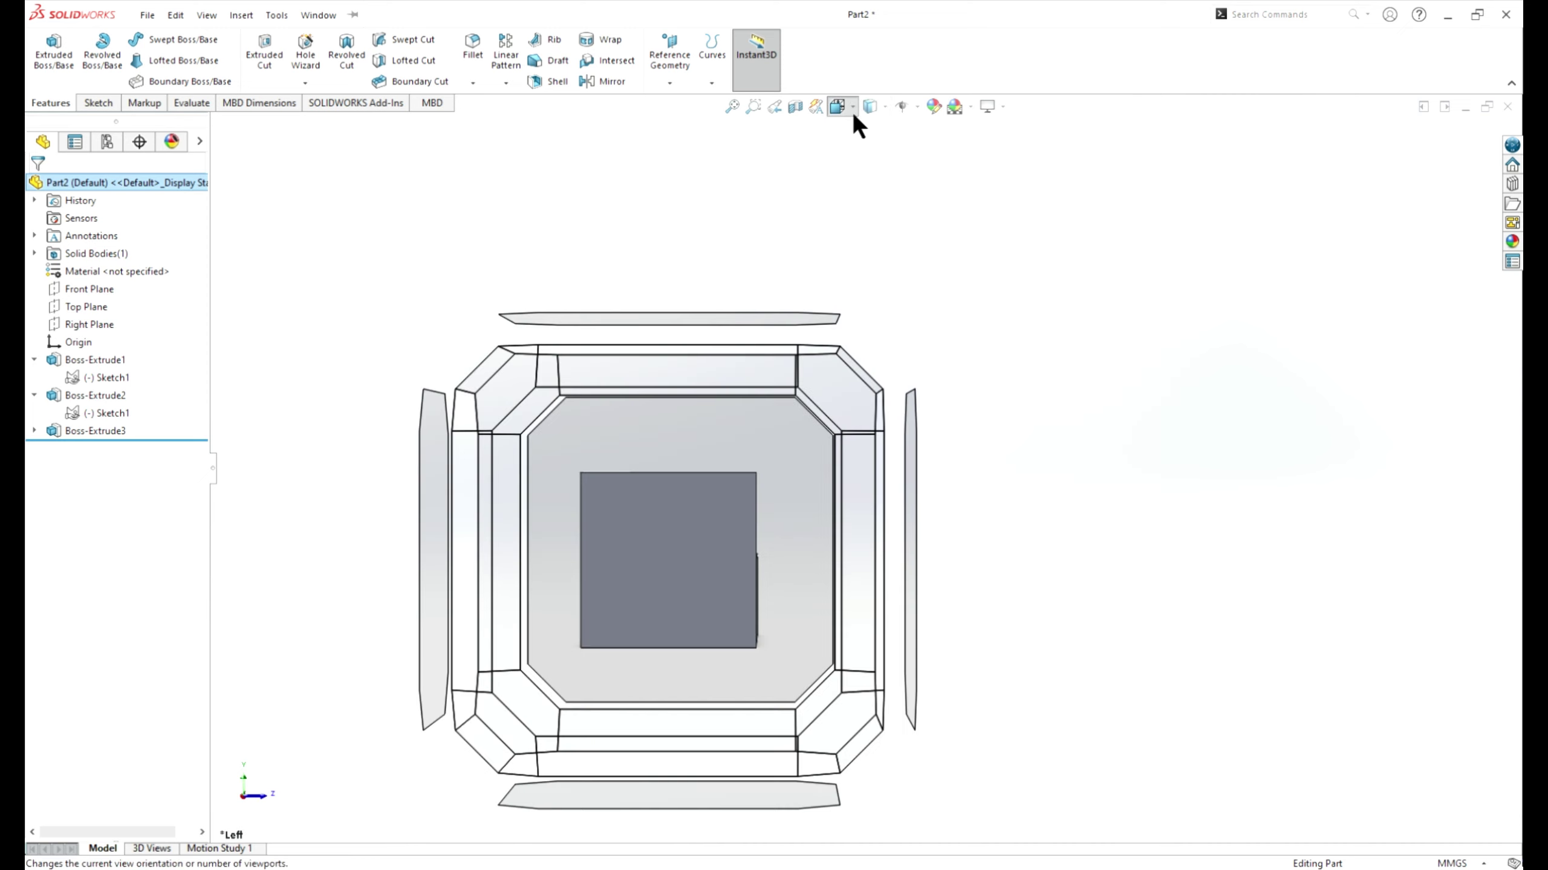
click(858, 173)
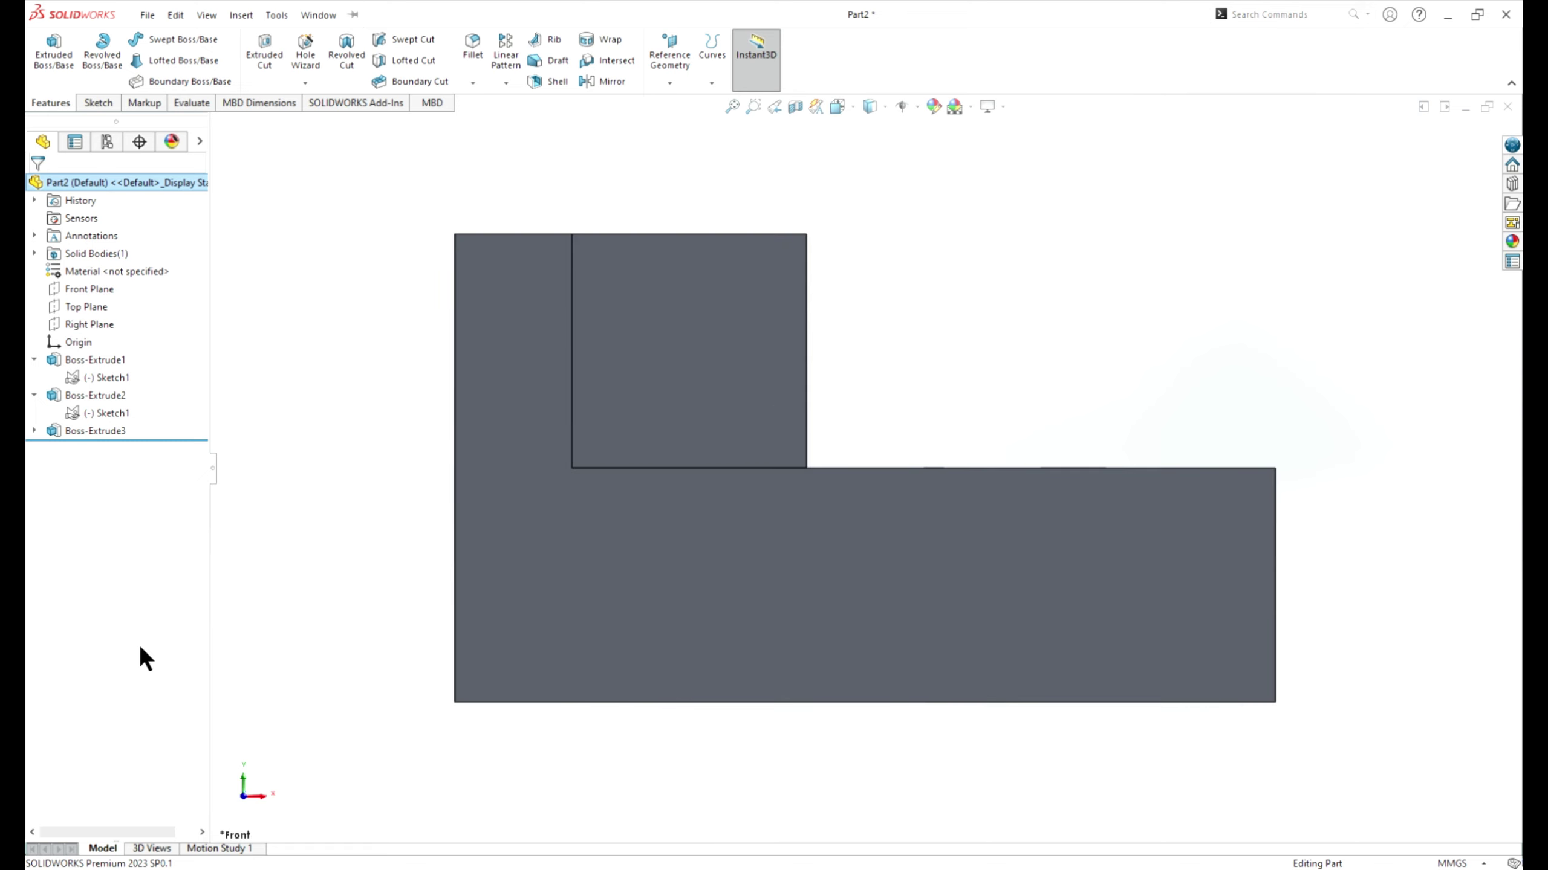
Start a new sketch on the Front Plane, viewed normal to the screen
click(96, 103)
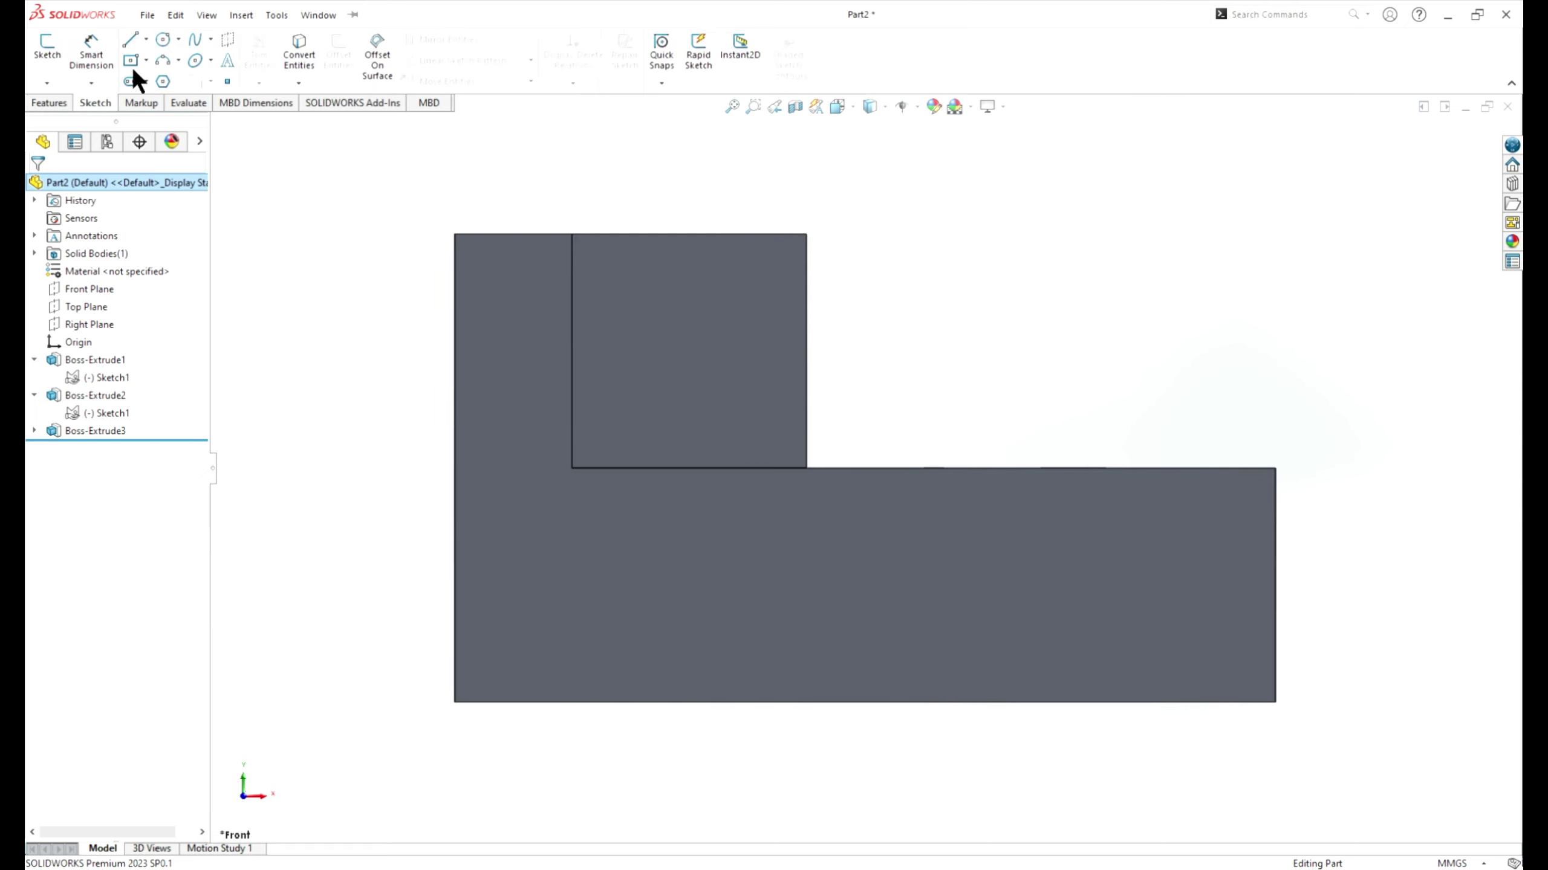
click(127, 41)
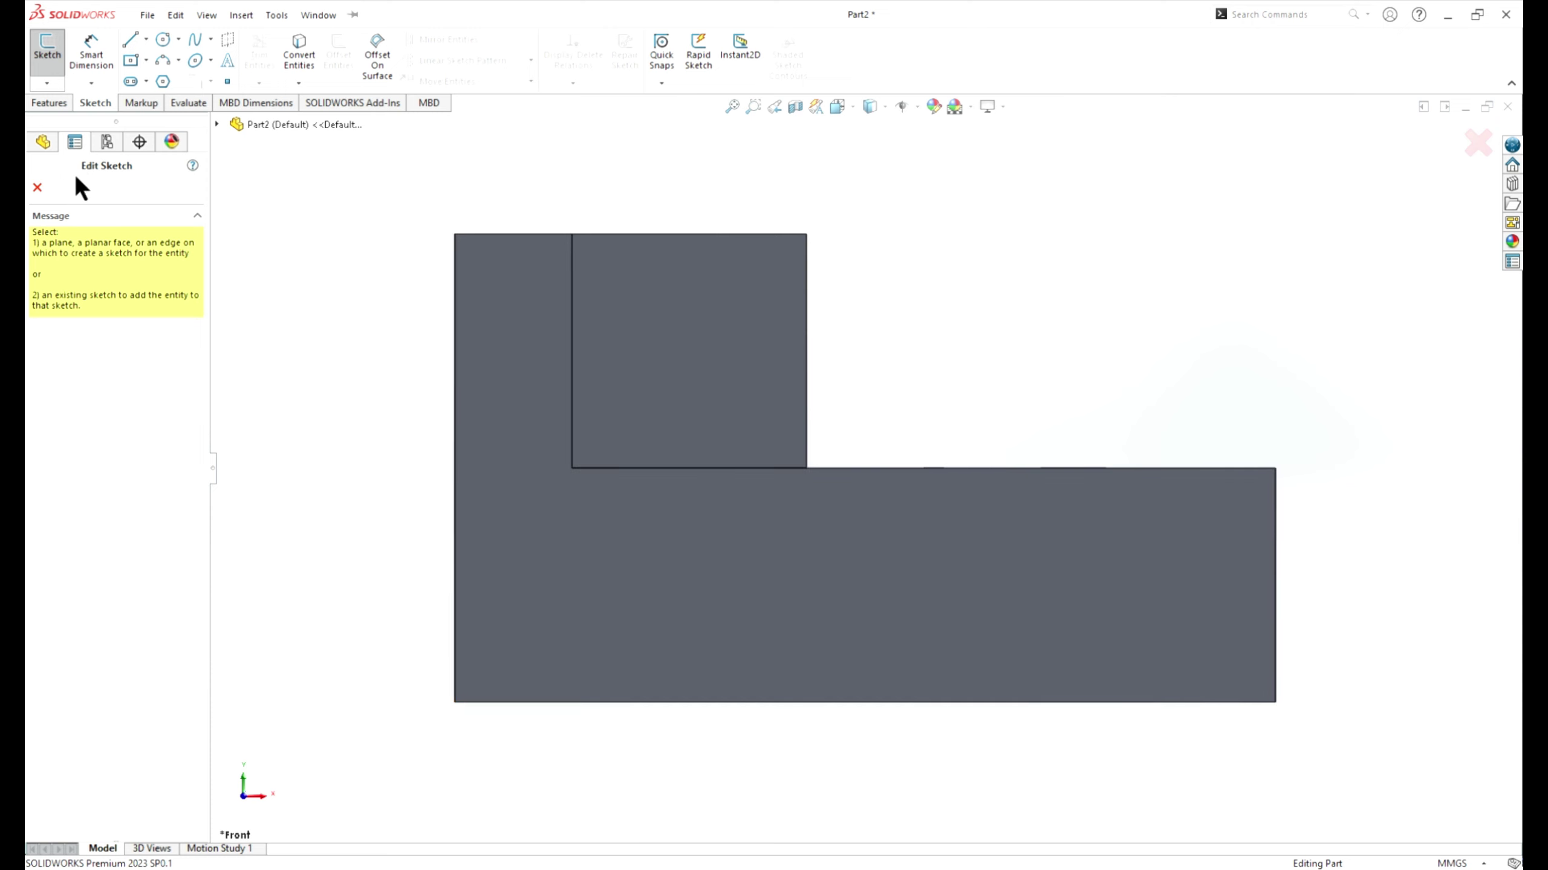
click(41, 139)
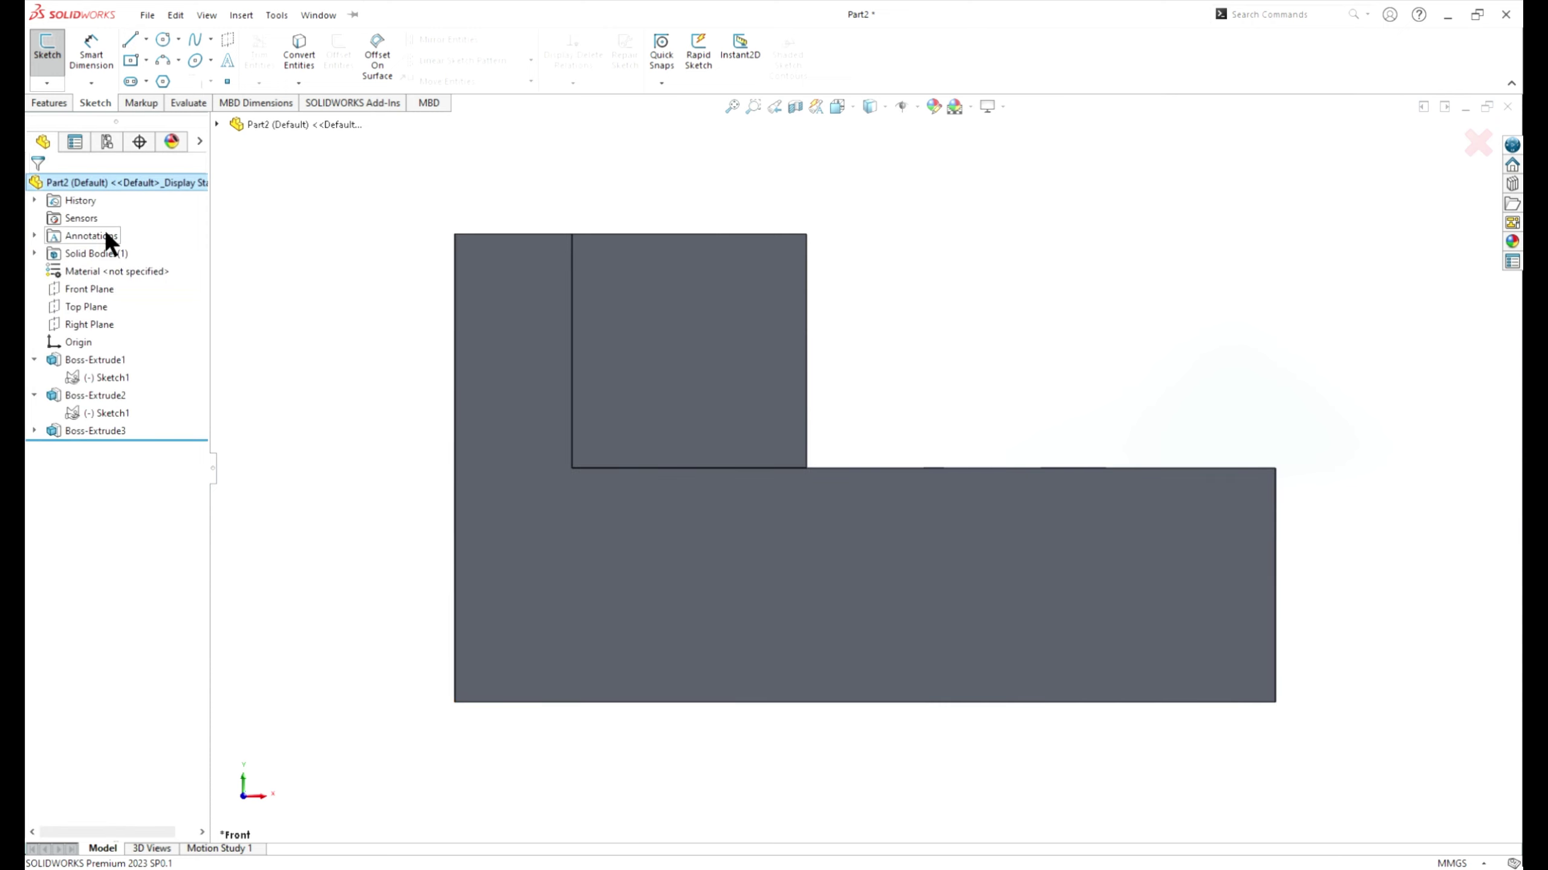
click(107, 289)
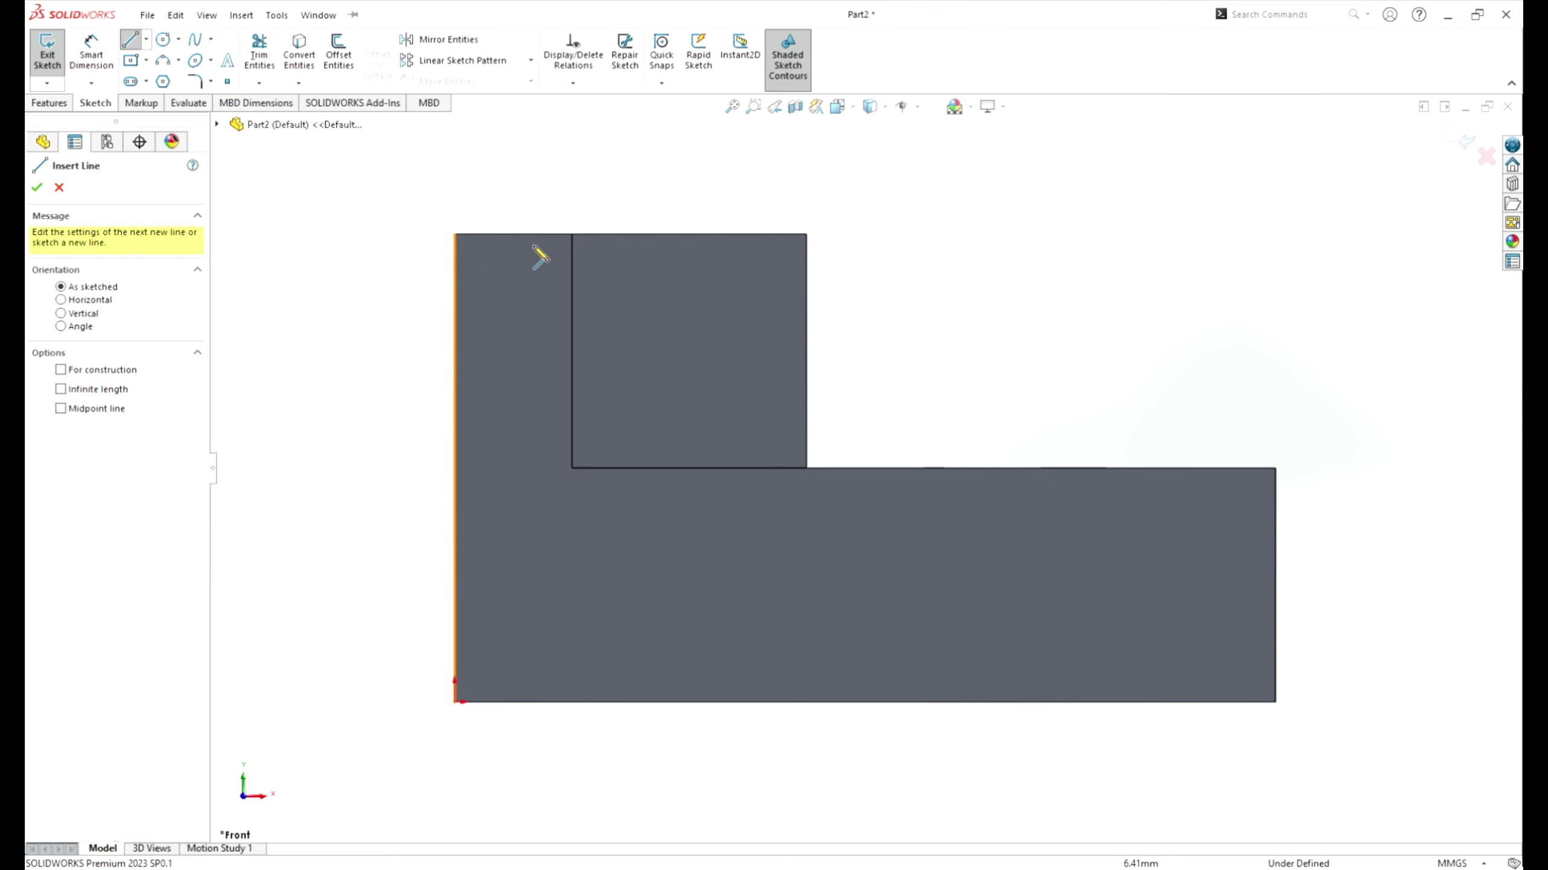
click(571, 234)
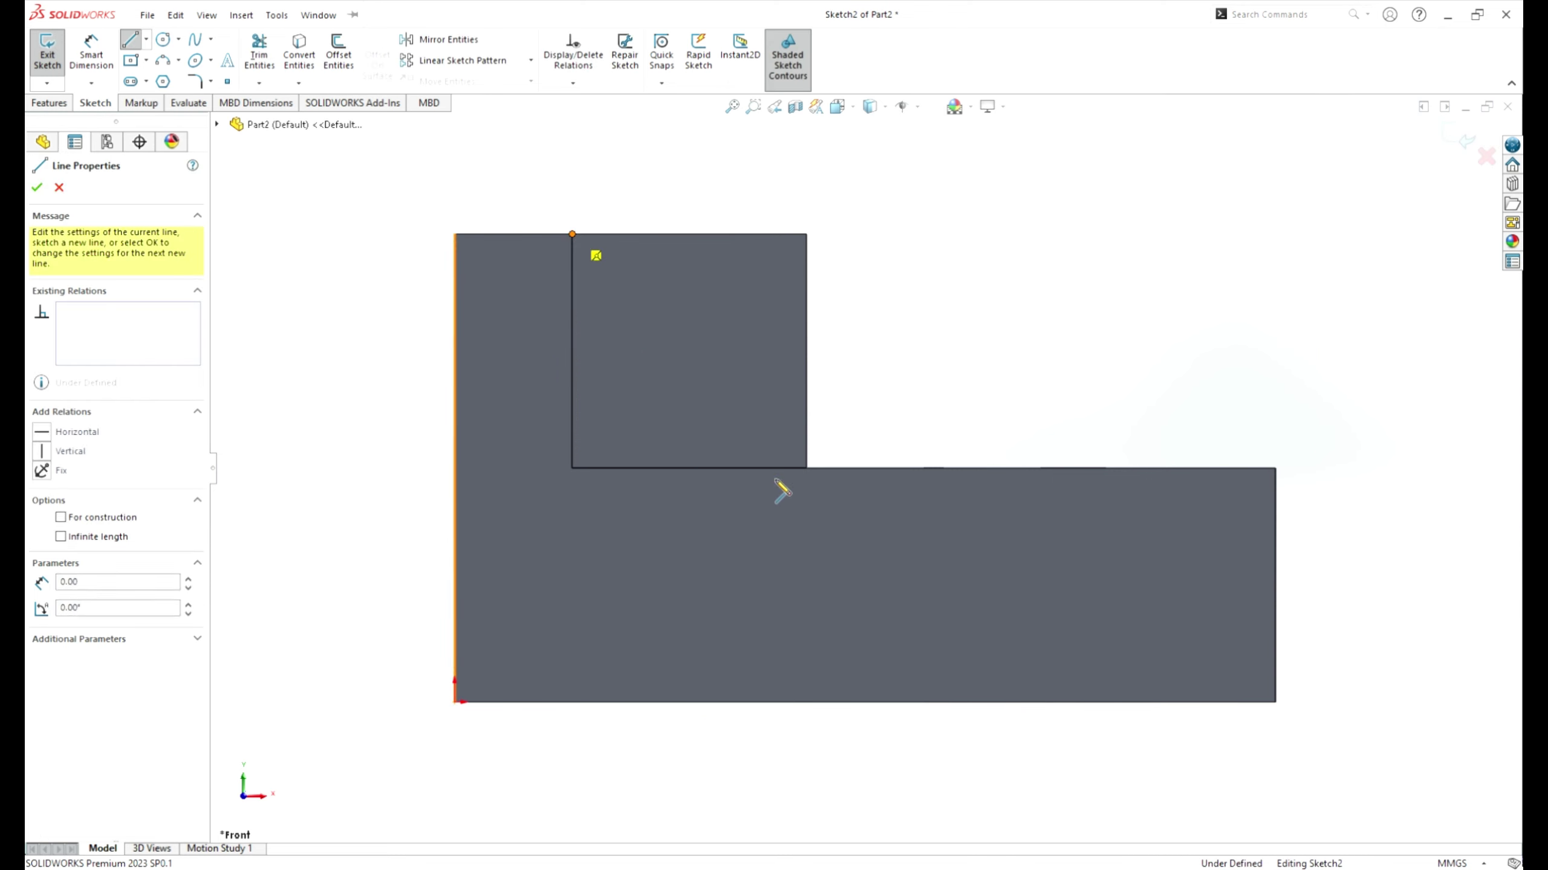
key(ctrl+7)
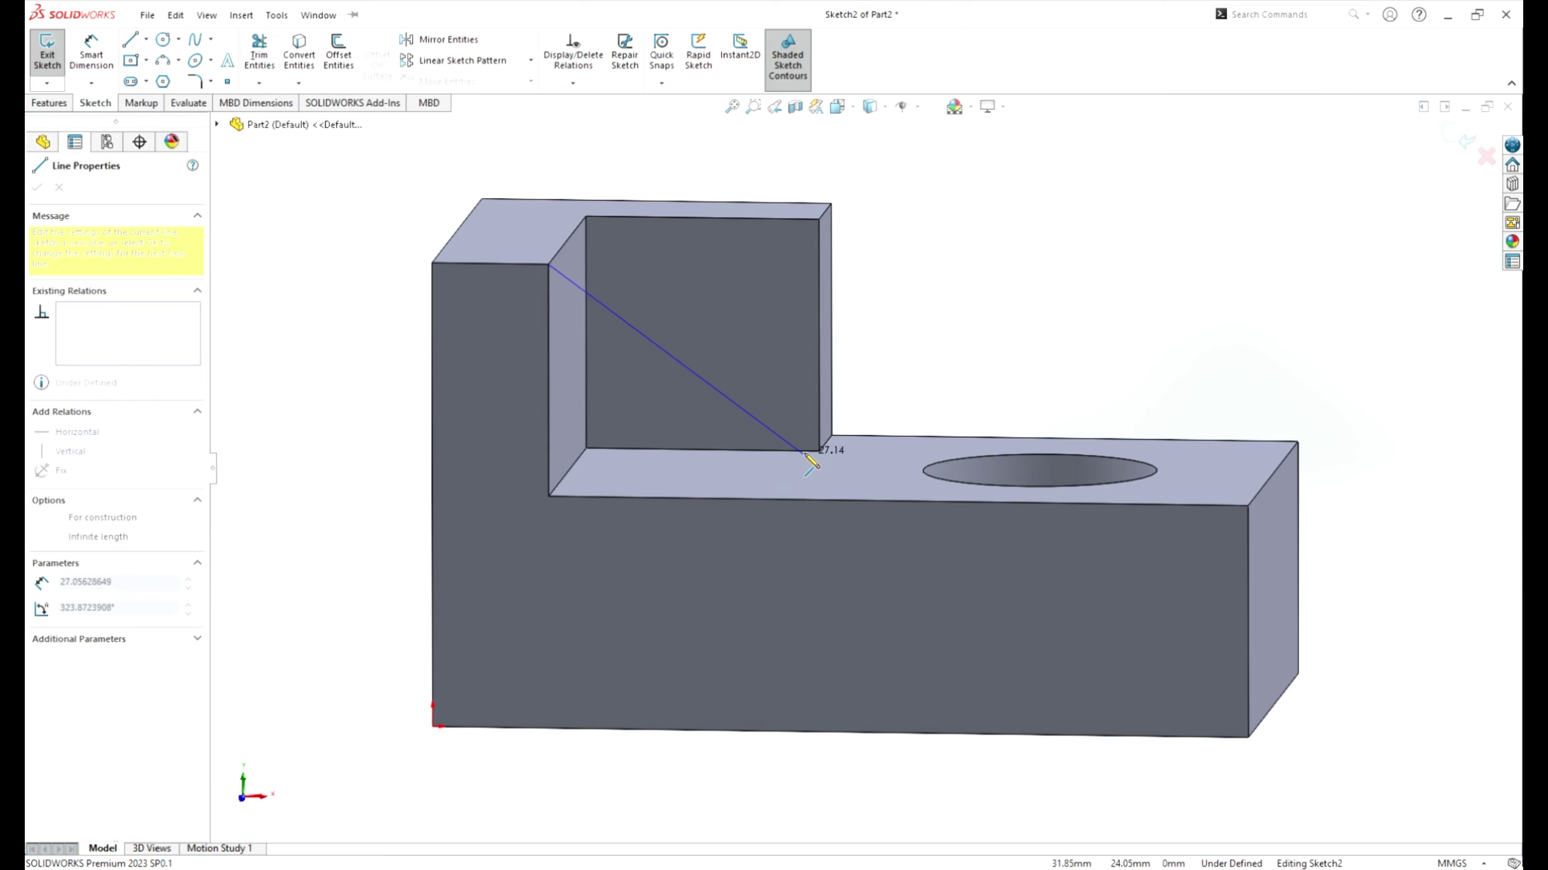
key(ctrl+1)
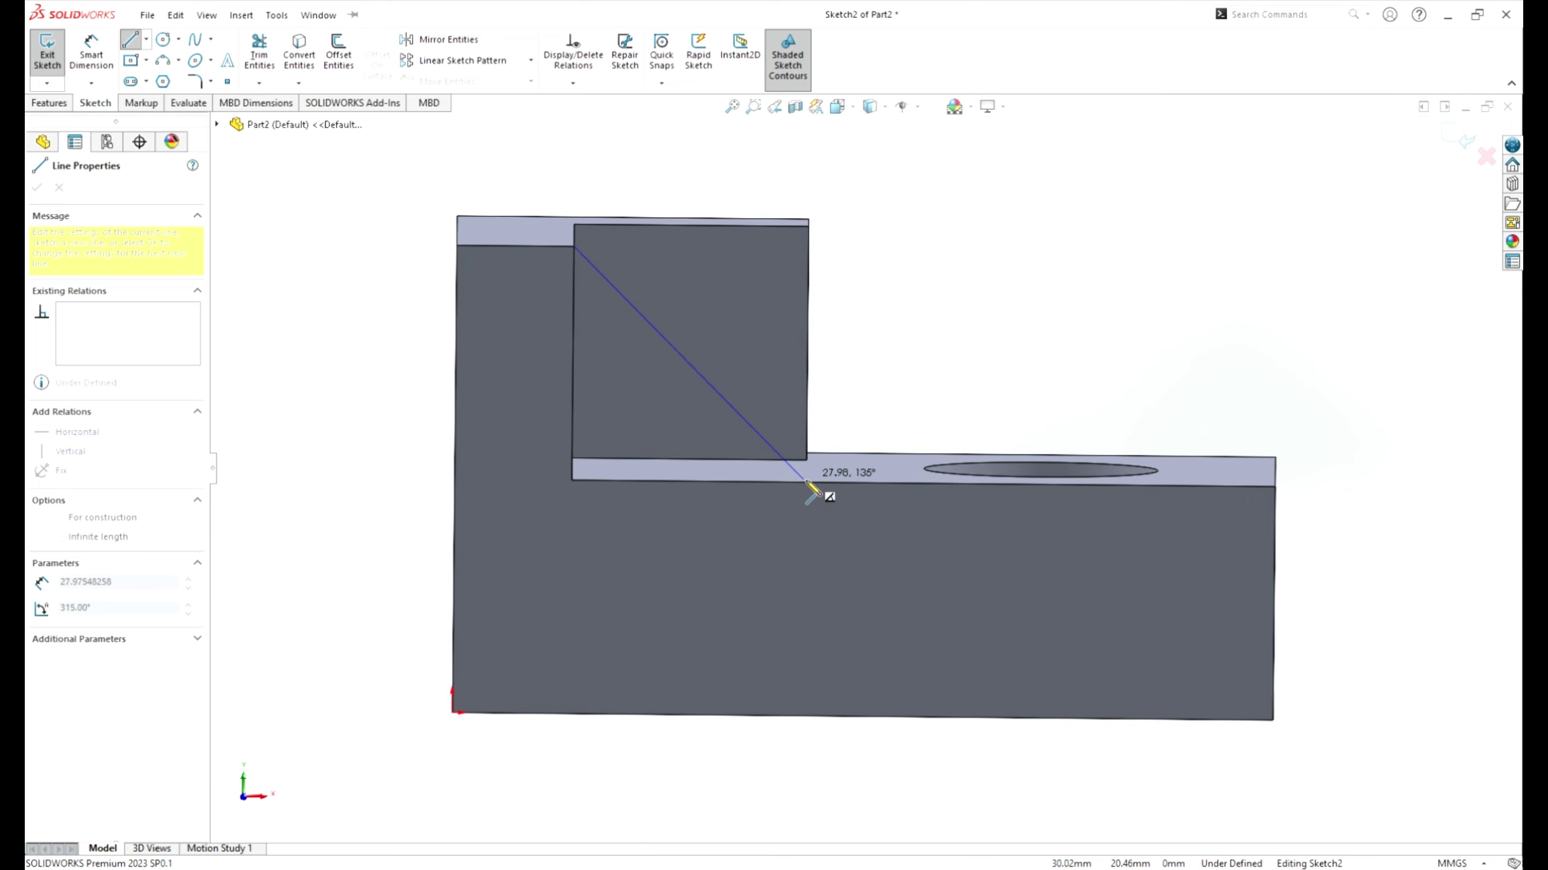
key(Escape)
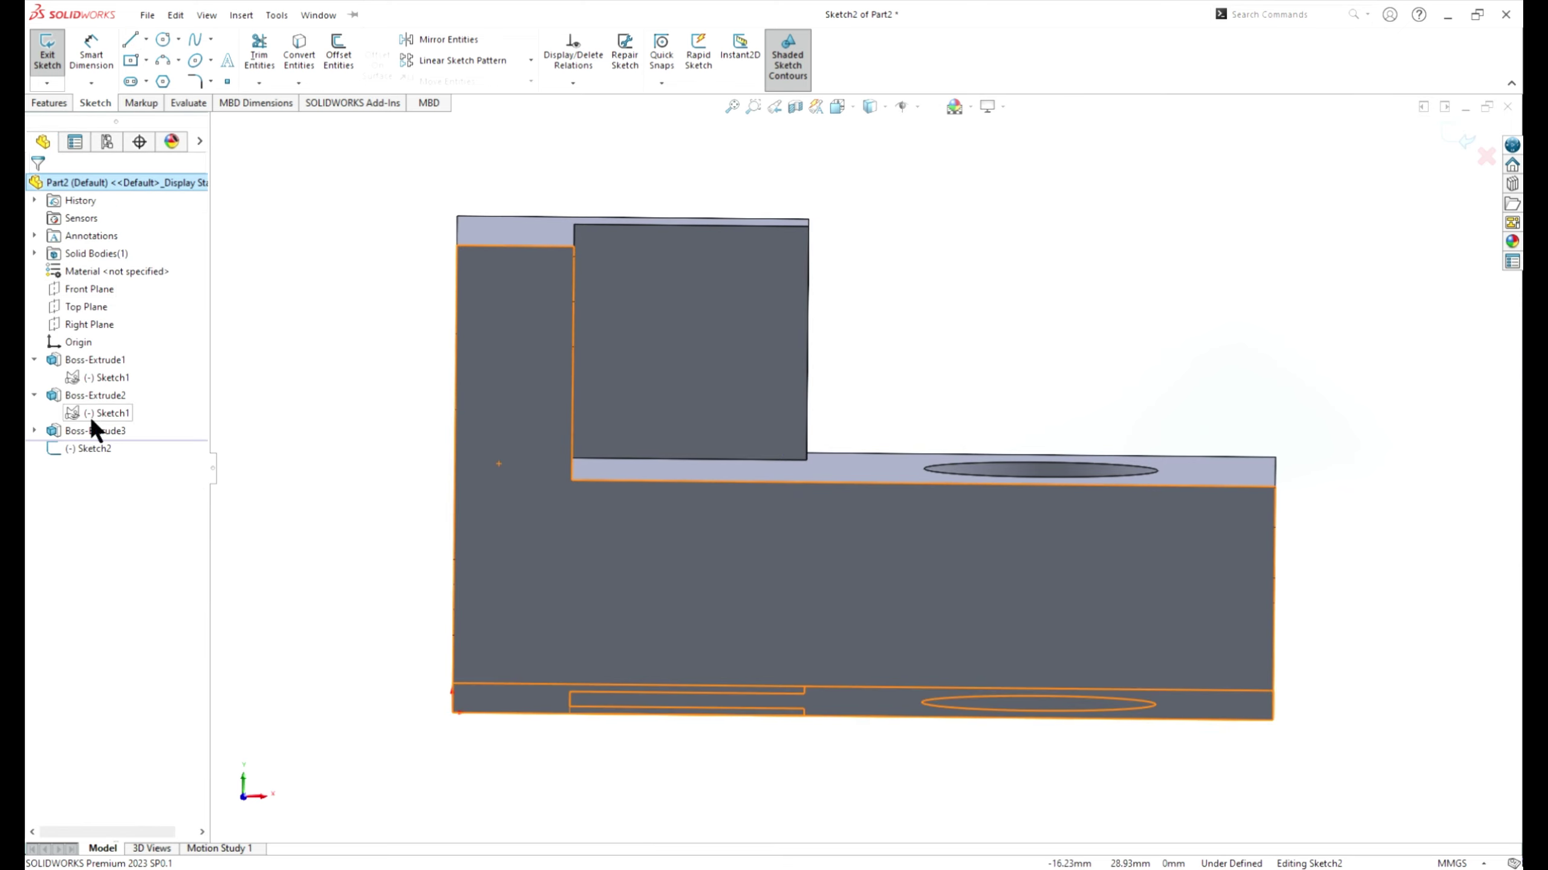
click(101, 289)
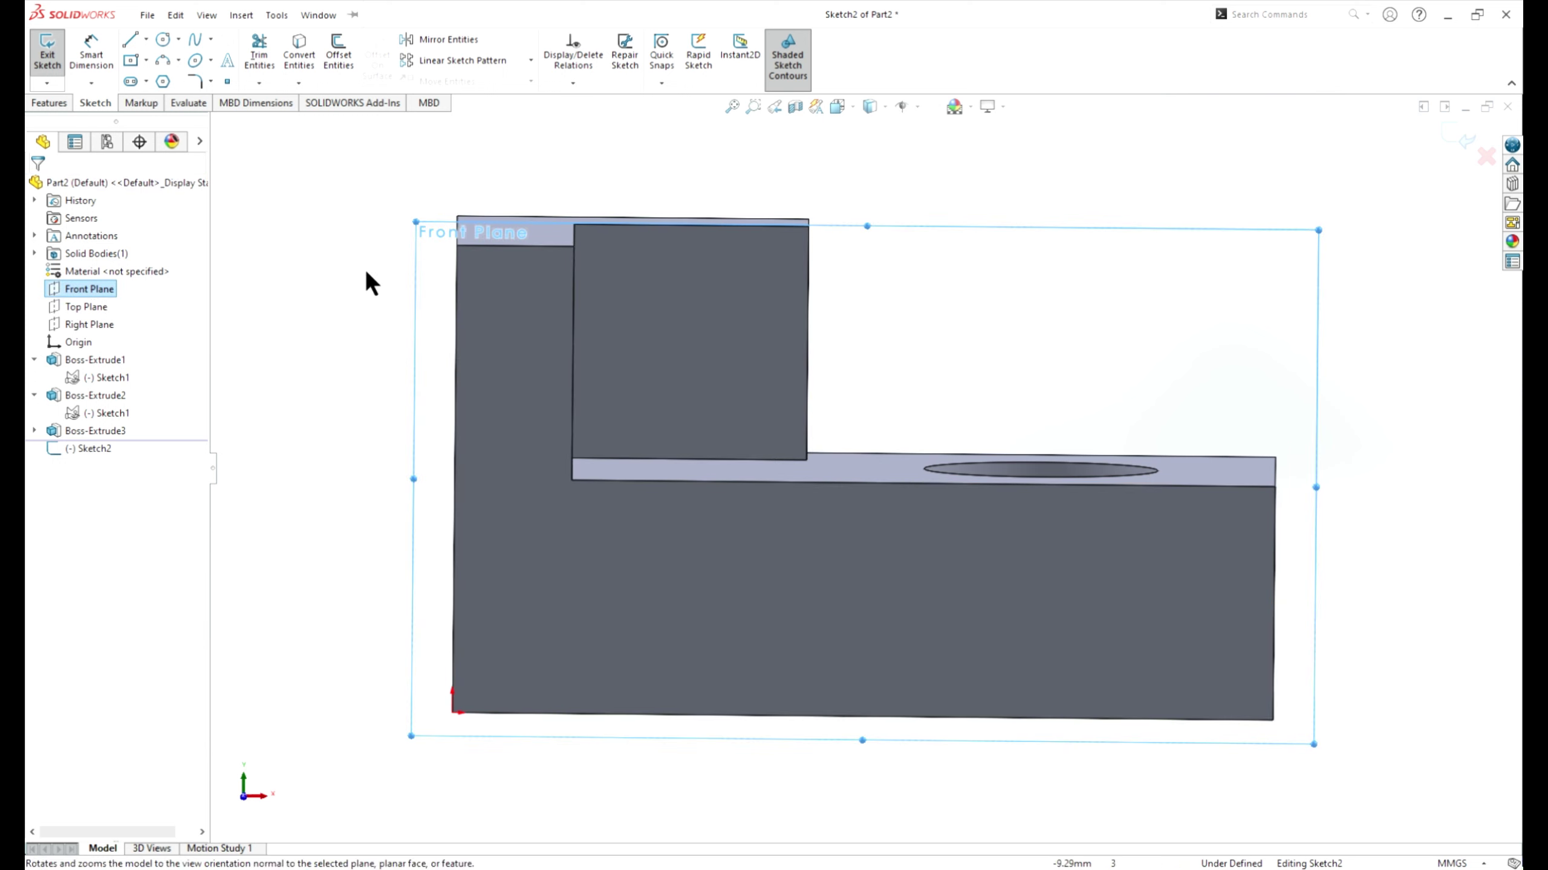
click(853, 104)
key(ctrl+8)
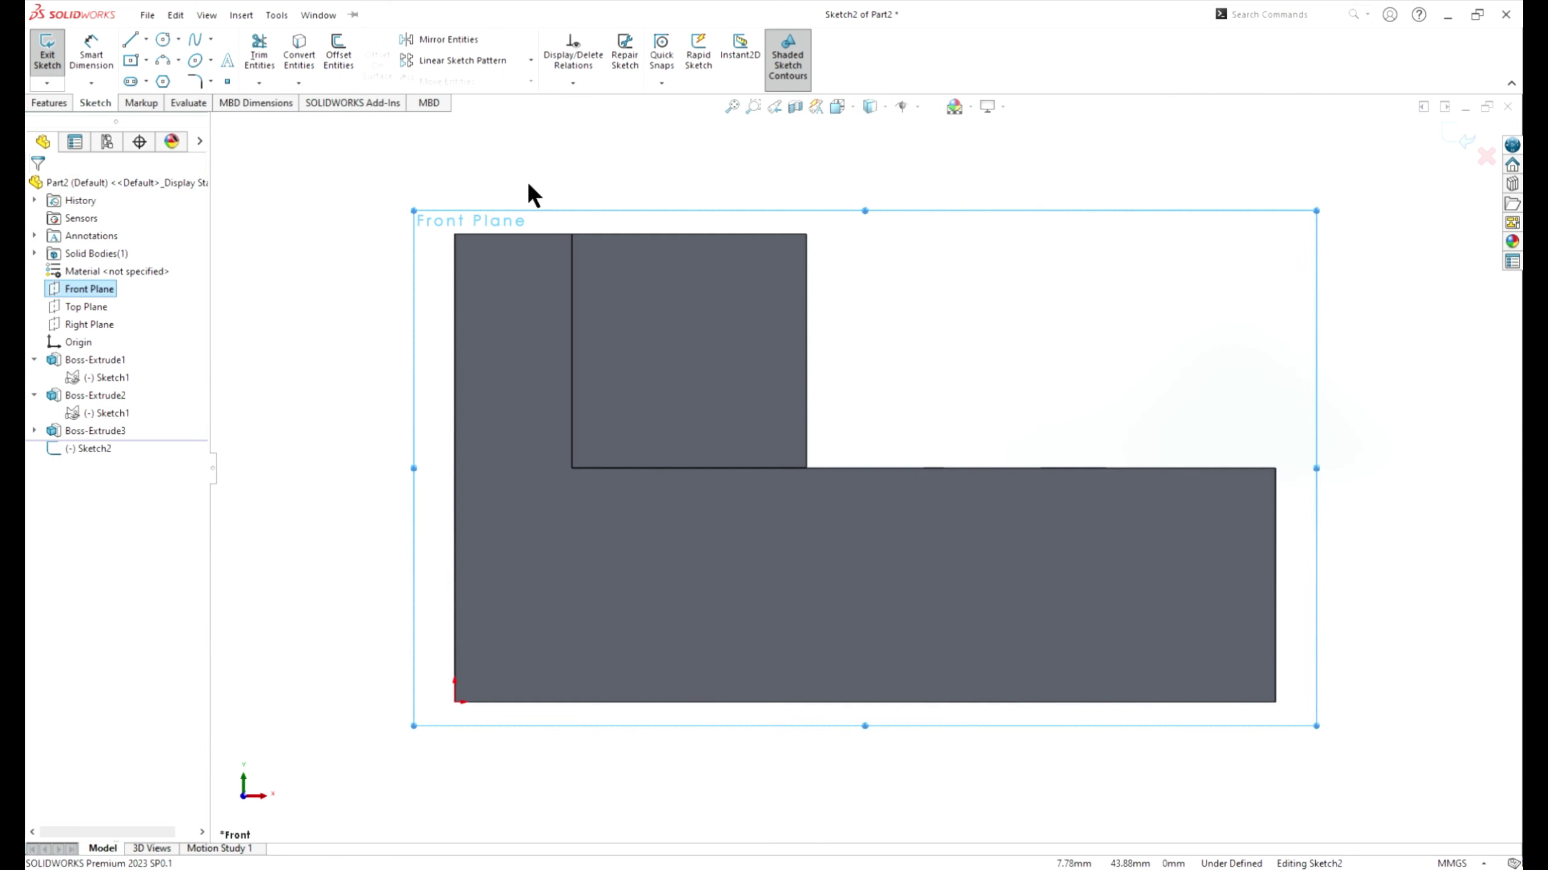
click(130, 41)
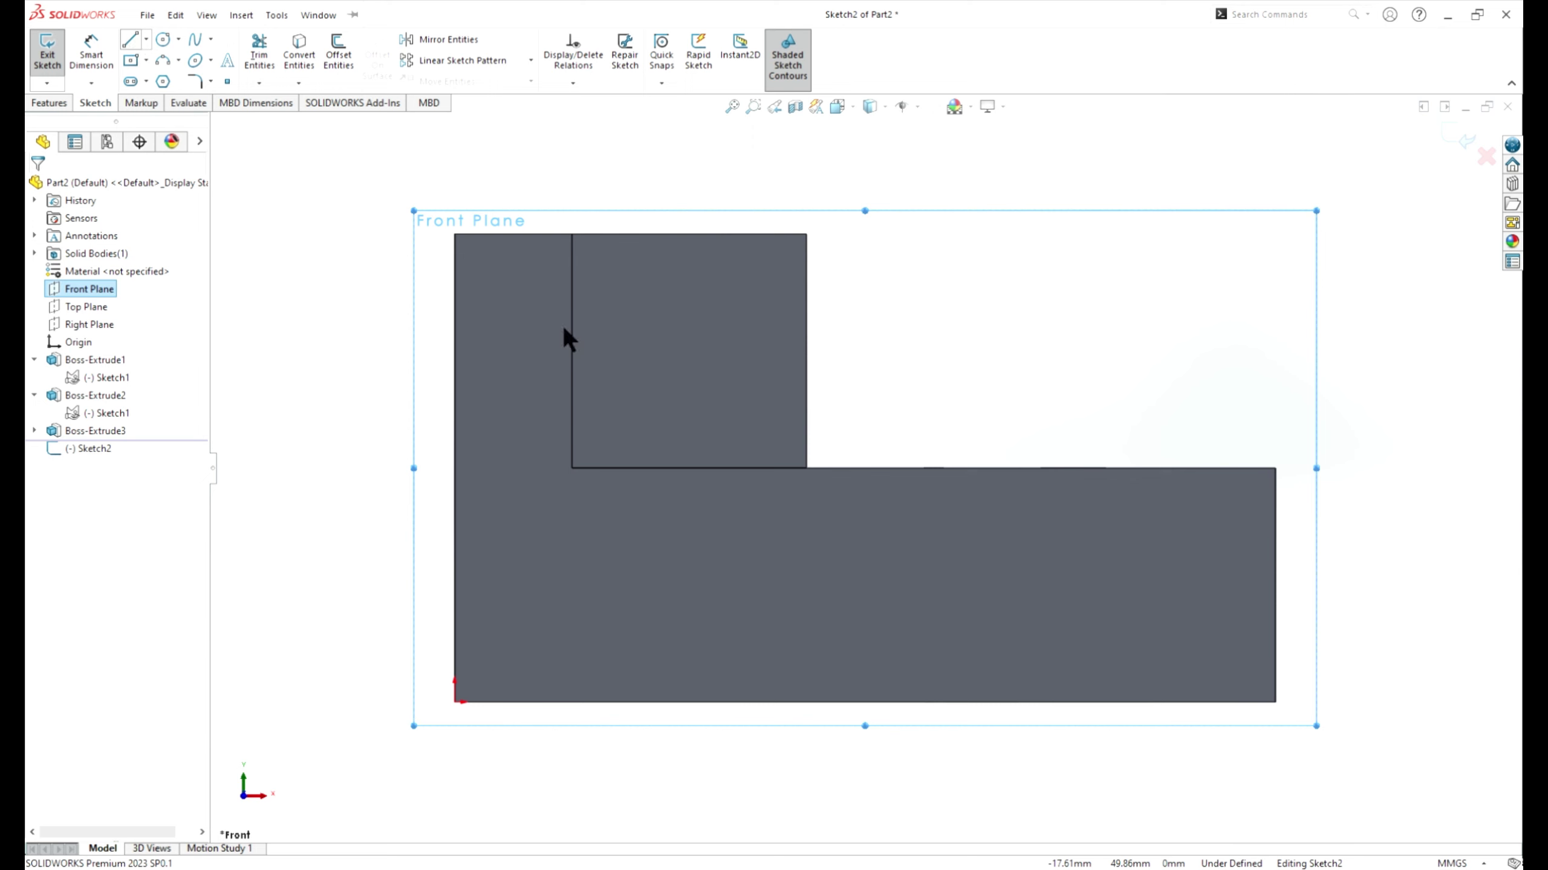
Draw a closed right triangle from the upright's top corner down to the base
click(572, 234)
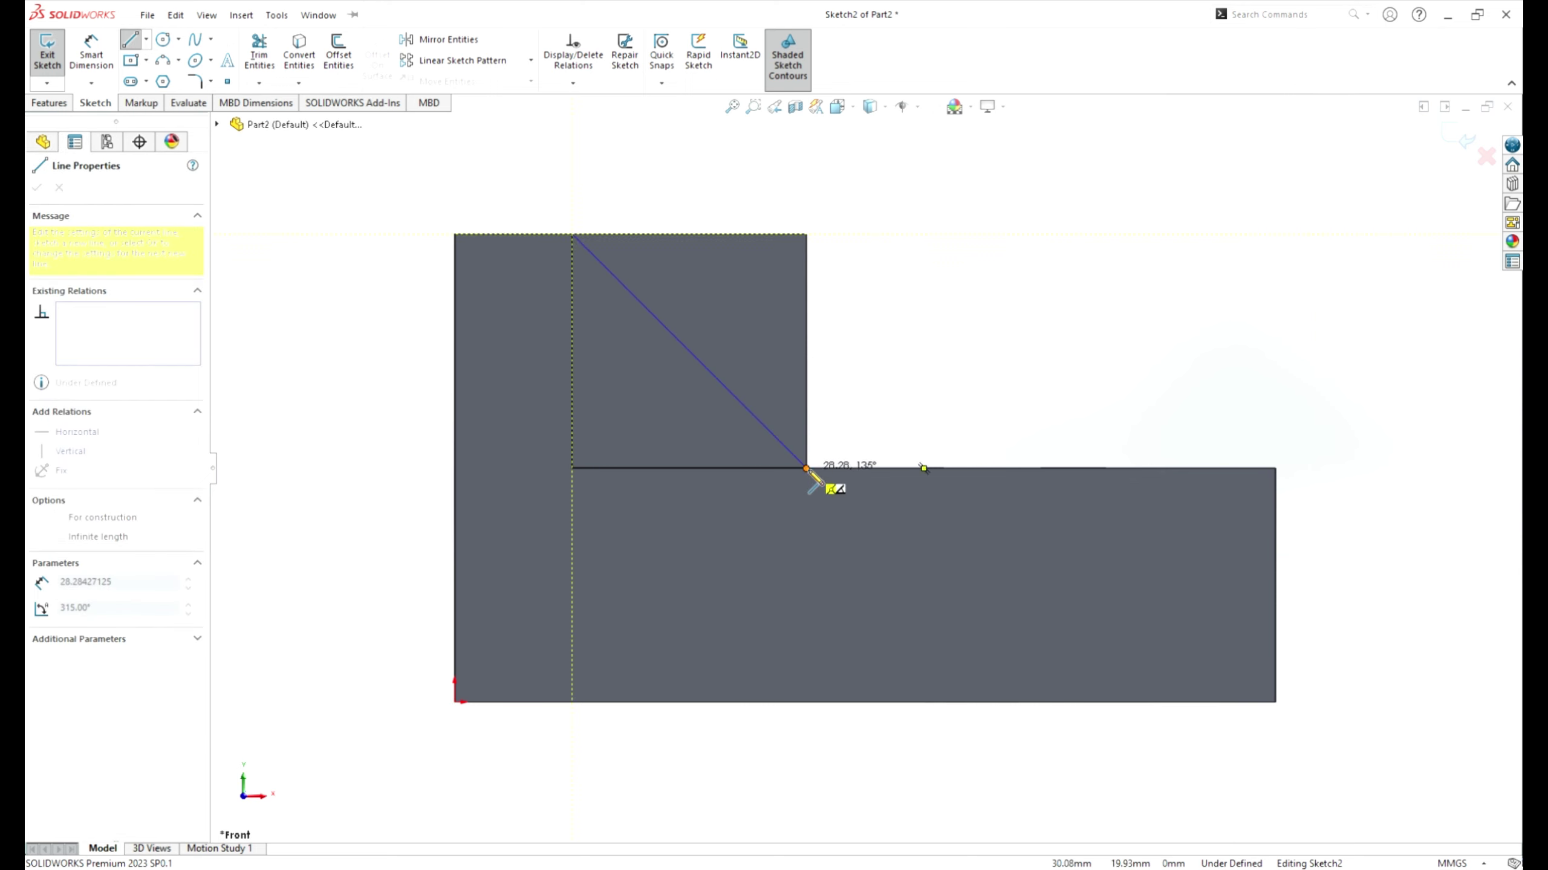
click(806, 468)
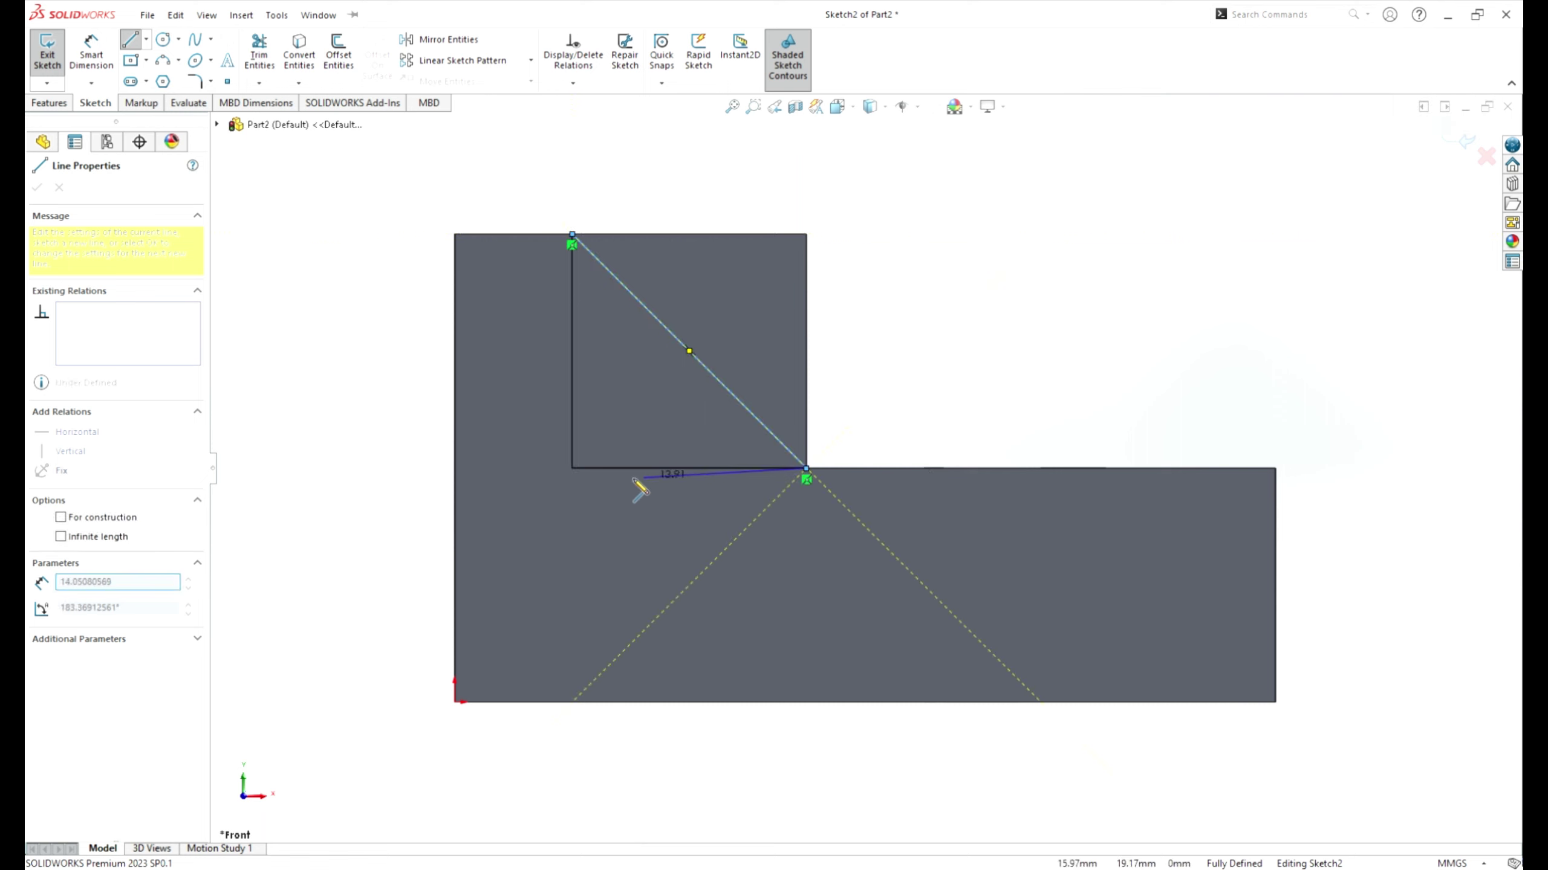
click(572, 468)
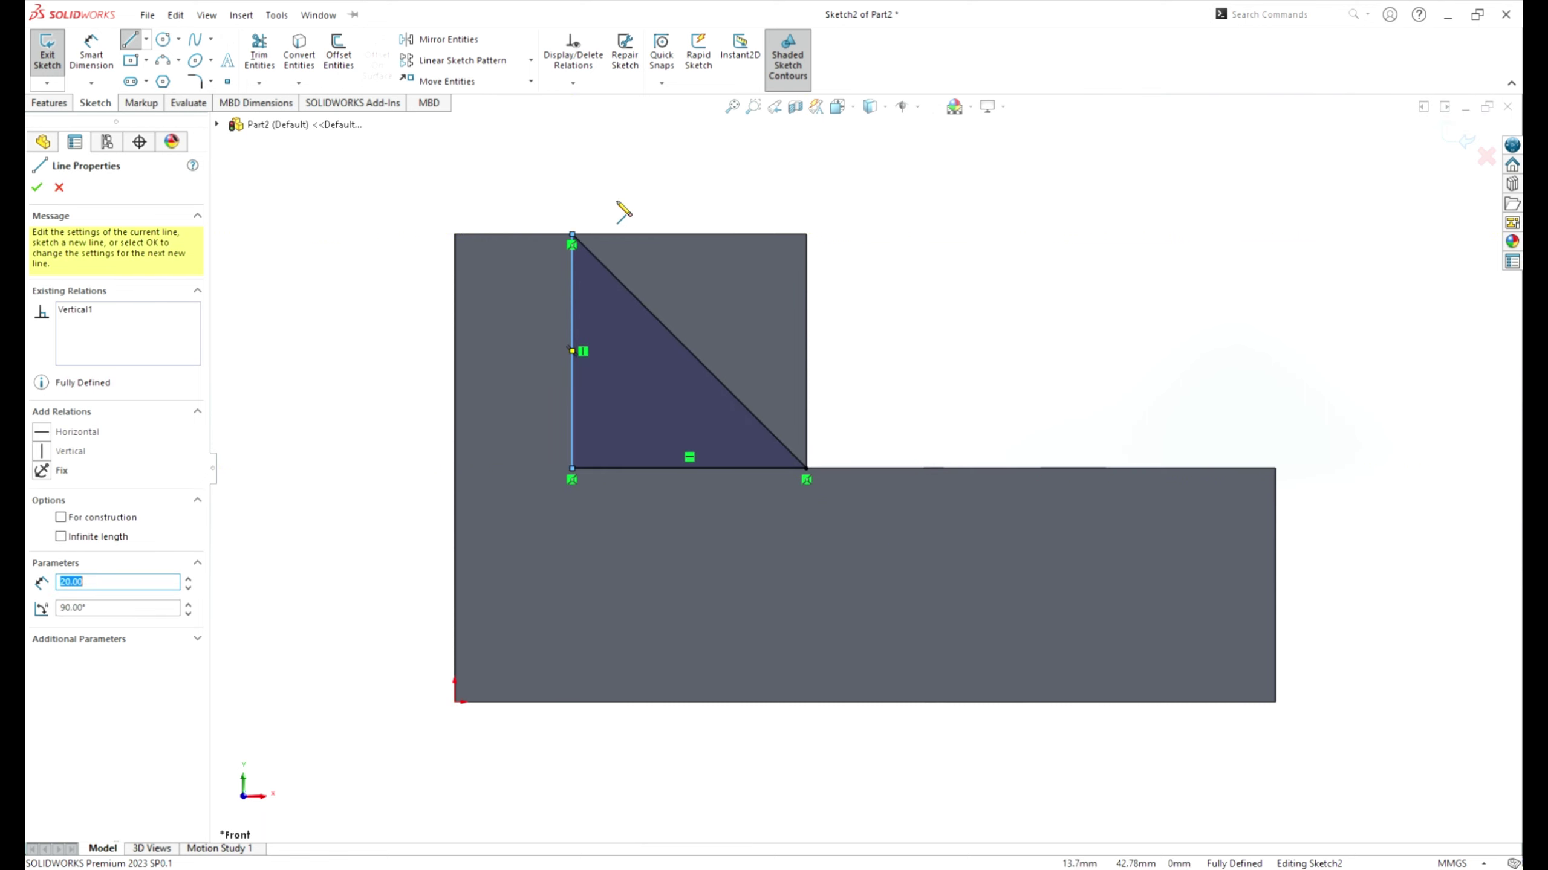
click(37, 188)
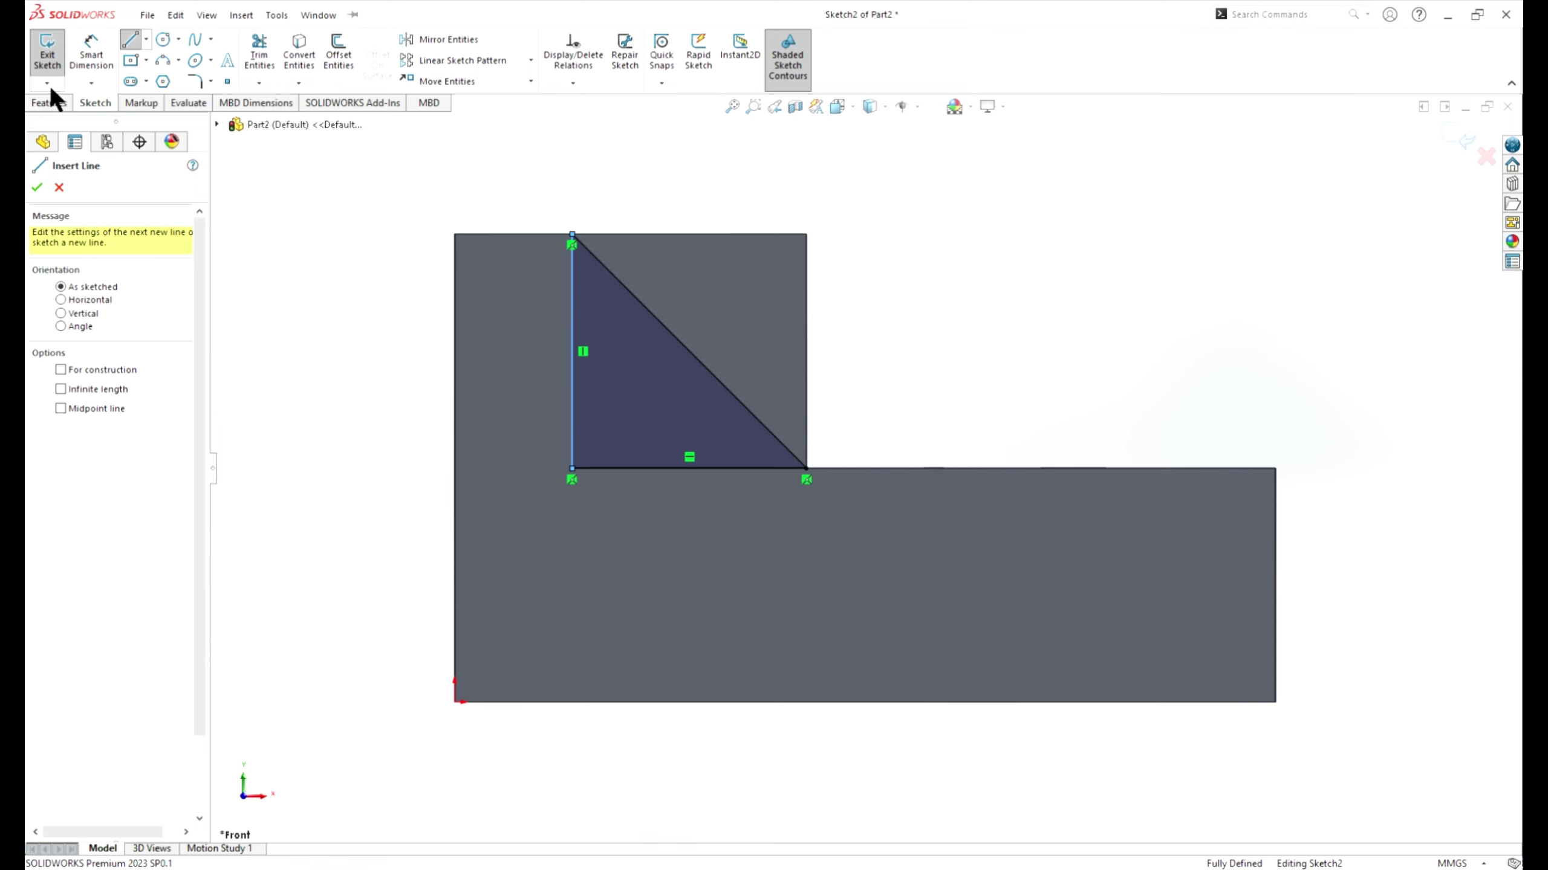
Extrude the triangle 10 mm Blind into a rib against the upright
click(63, 96)
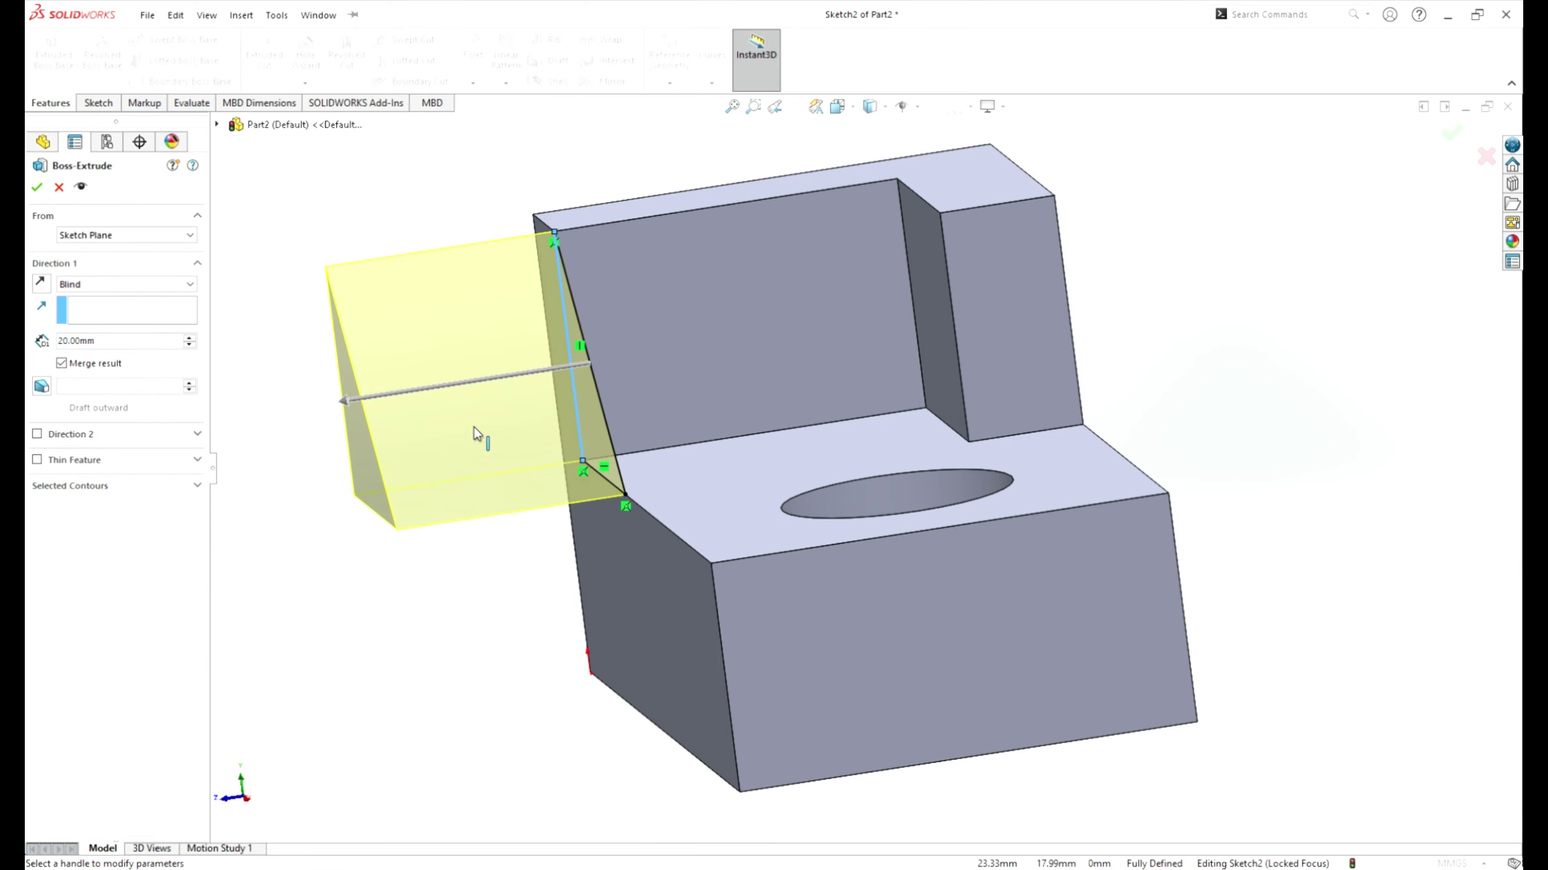
click(339, 405)
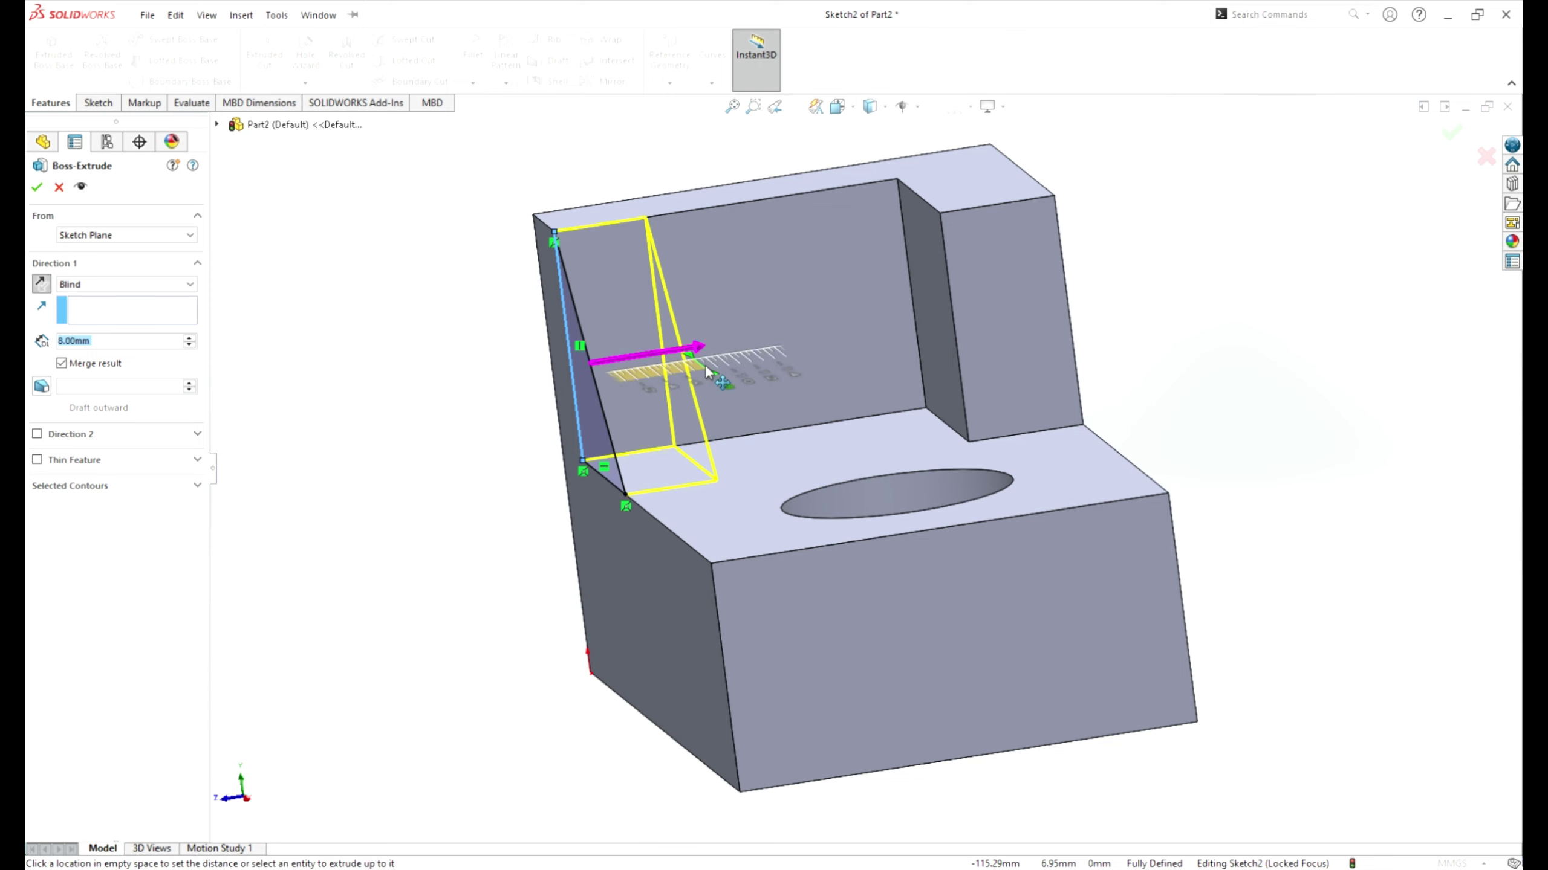
drag(512, 402, 700, 348)
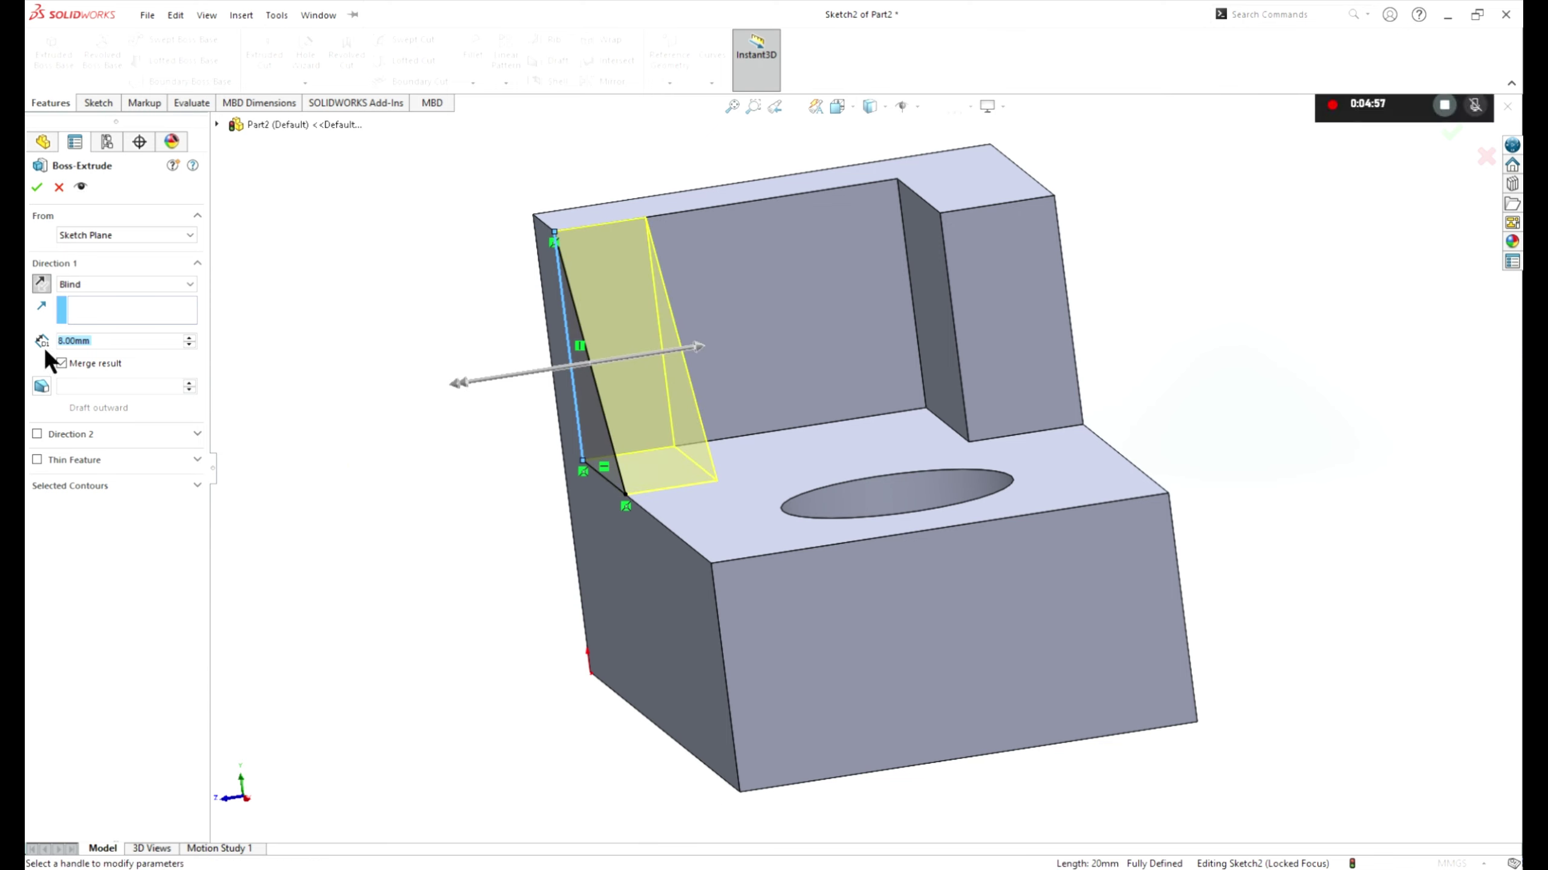
text(10)
key(Return)
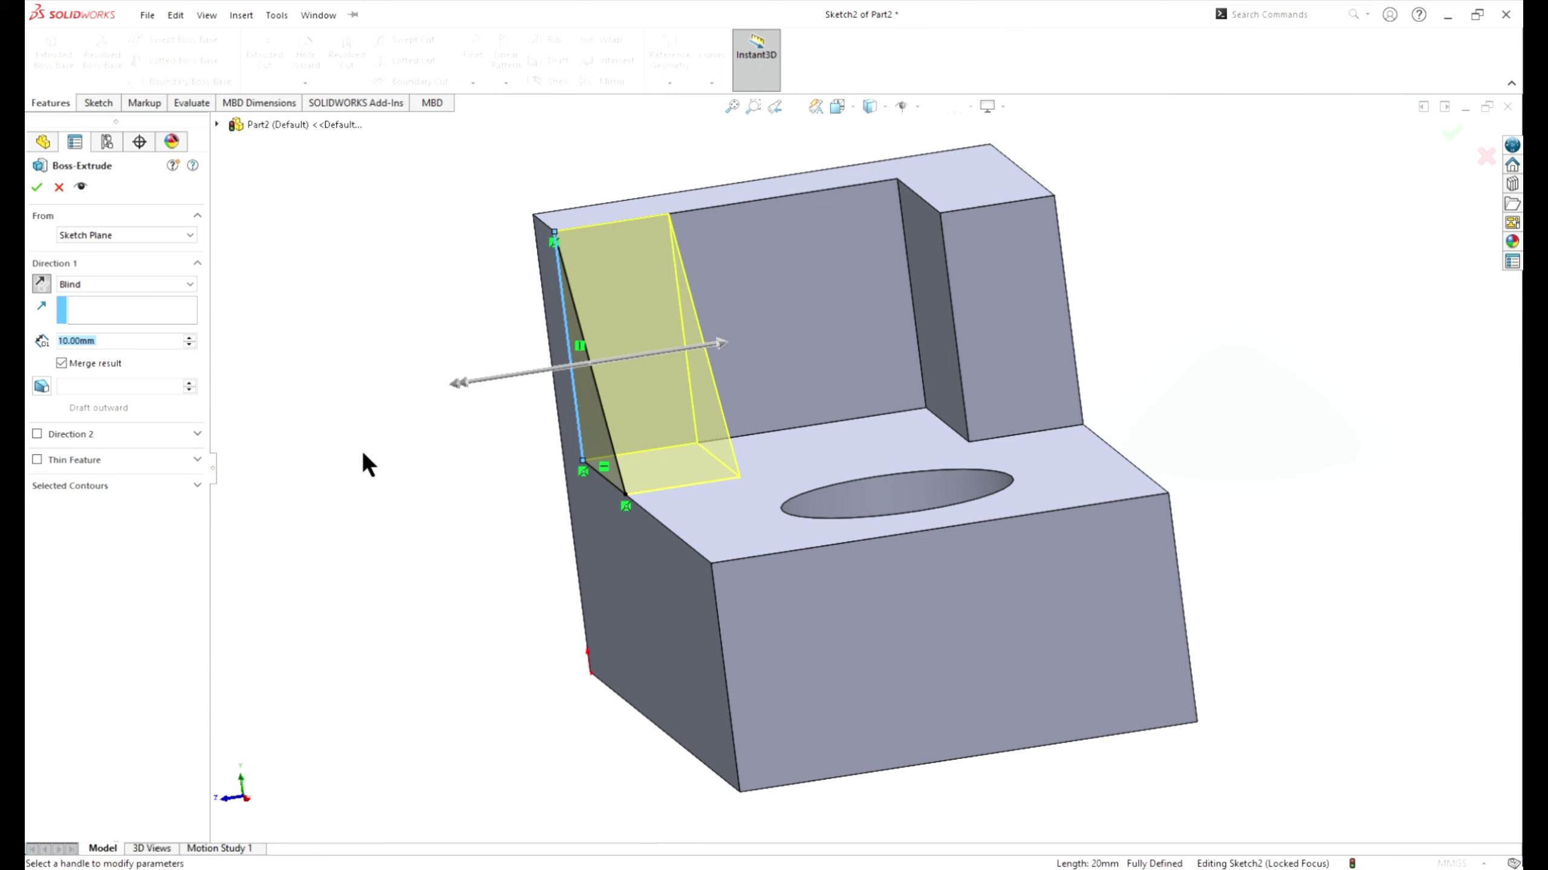
click(35, 188)
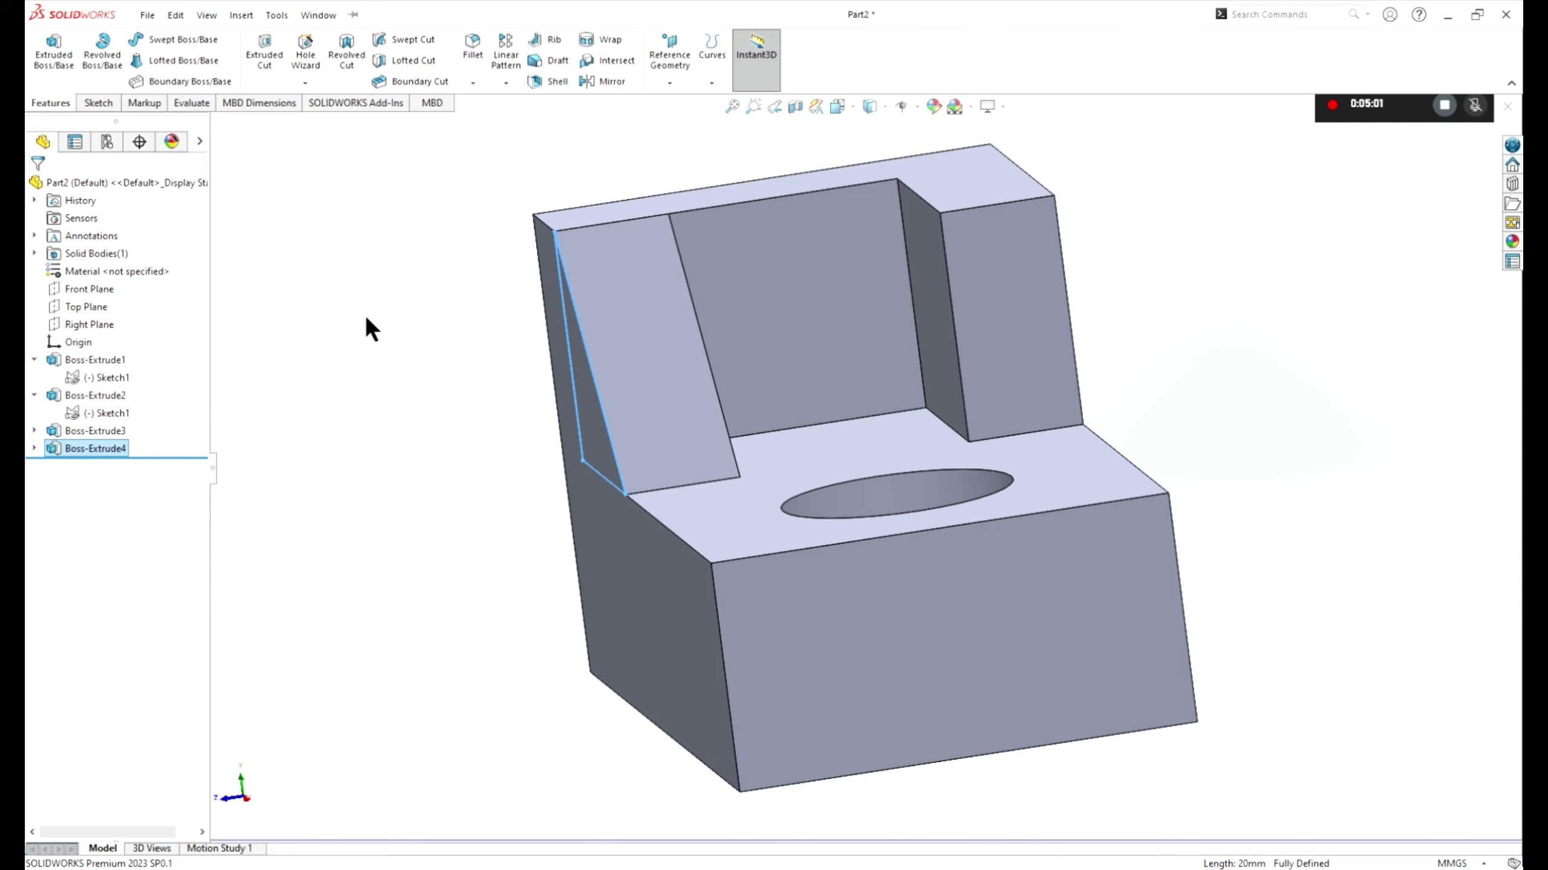
mouse_move(481, 369)
middle_down()
mouse_move(464, 330)
mouse_move(892, 534)
mouse_move(829, 468)
mouse_move(808, 538)
mouse_move(712, 518)
mouse_move(850, 550)
mouse_move(860, 529)
middle_up()
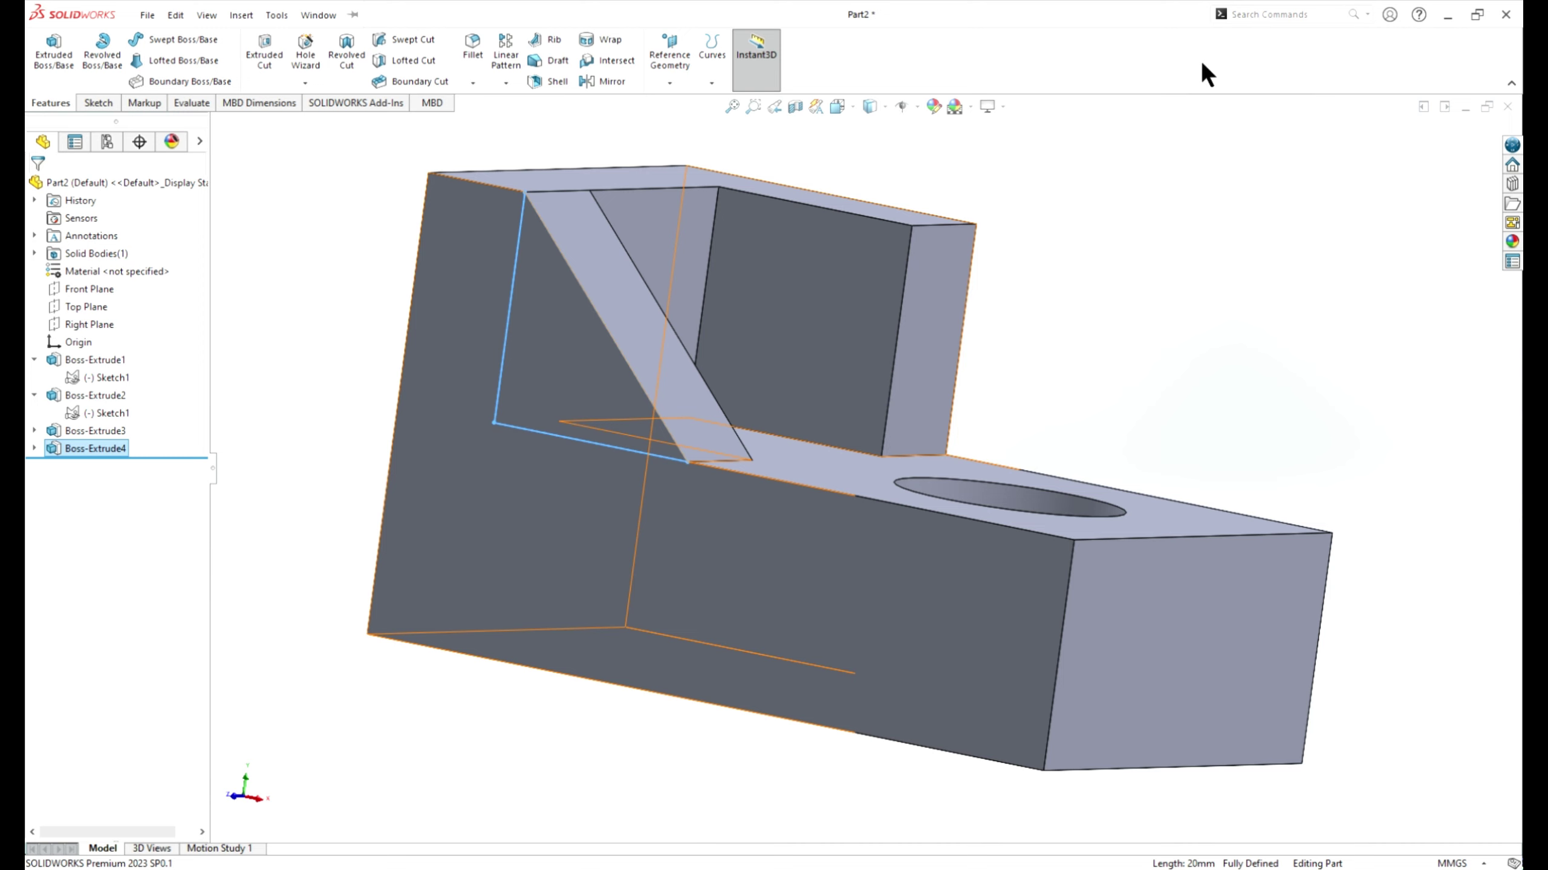
mouse_move(800, 651)
middle_down()
mouse_move(741, 524)
mouse_move(794, 527)
mouse_move(933, 630)
mouse_move(1026, 601)
mouse_move(925, 573)
mouse_move(878, 622)
mouse_move(1012, 615)
mouse_move(1016, 588)
mouse_move(938, 615)
mouse_move(1025, 615)
mouse_move(1066, 594)
mouse_move(923, 591)
mouse_move(972, 554)
mouse_move(680, 580)
mouse_move(908, 563)
mouse_move(875, 597)
mouse_move(883, 614)
mouse_move(981, 577)
mouse_move(805, 622)
mouse_move(915, 639)
mouse_move(958, 600)
middle_up()
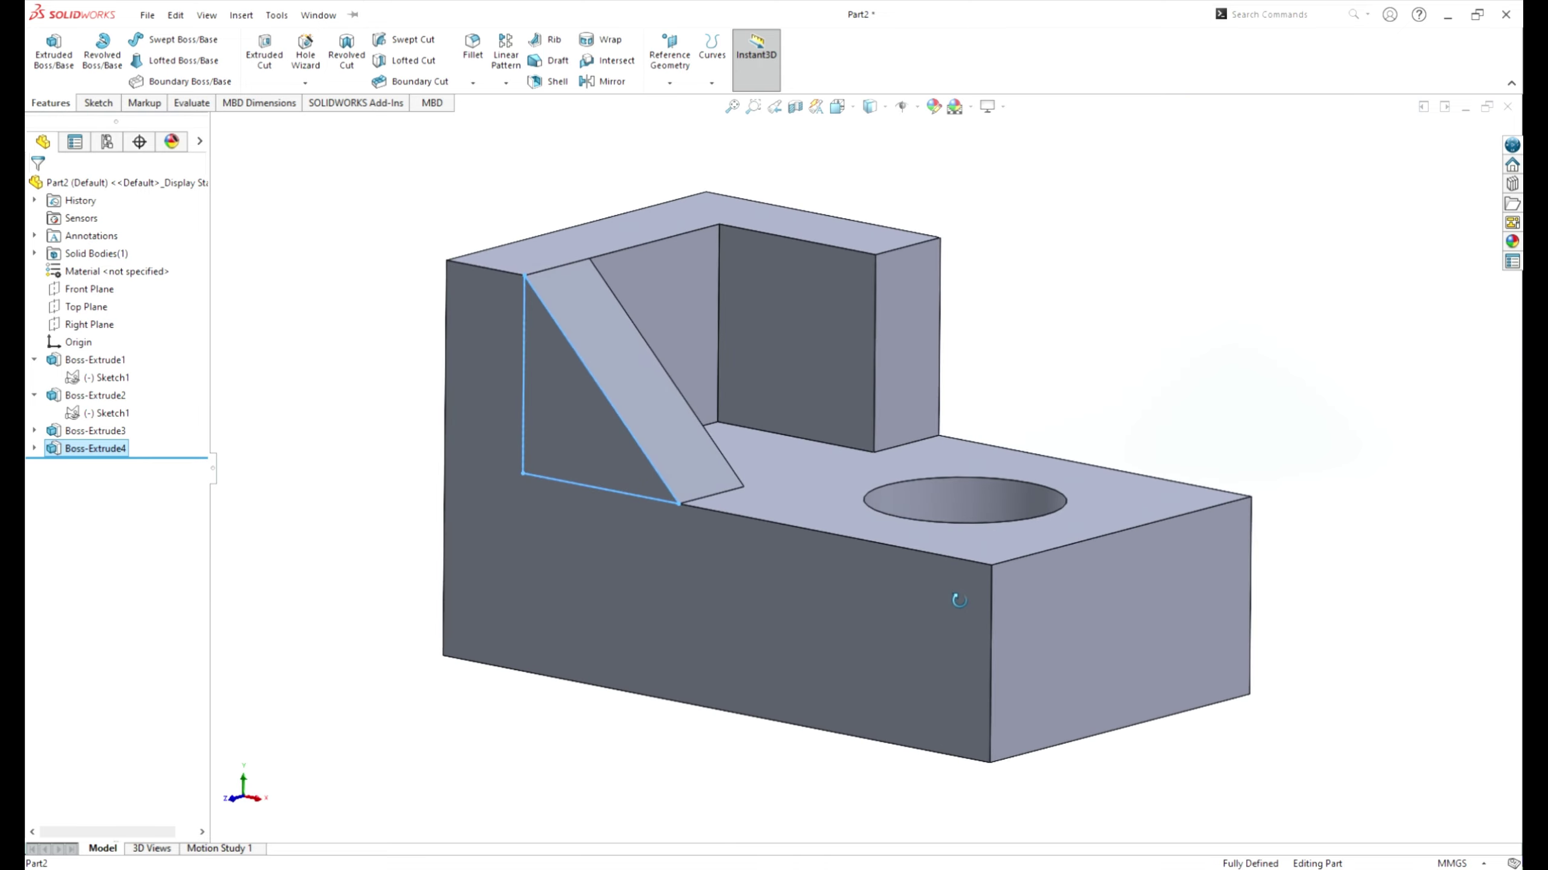
click(96, 377)
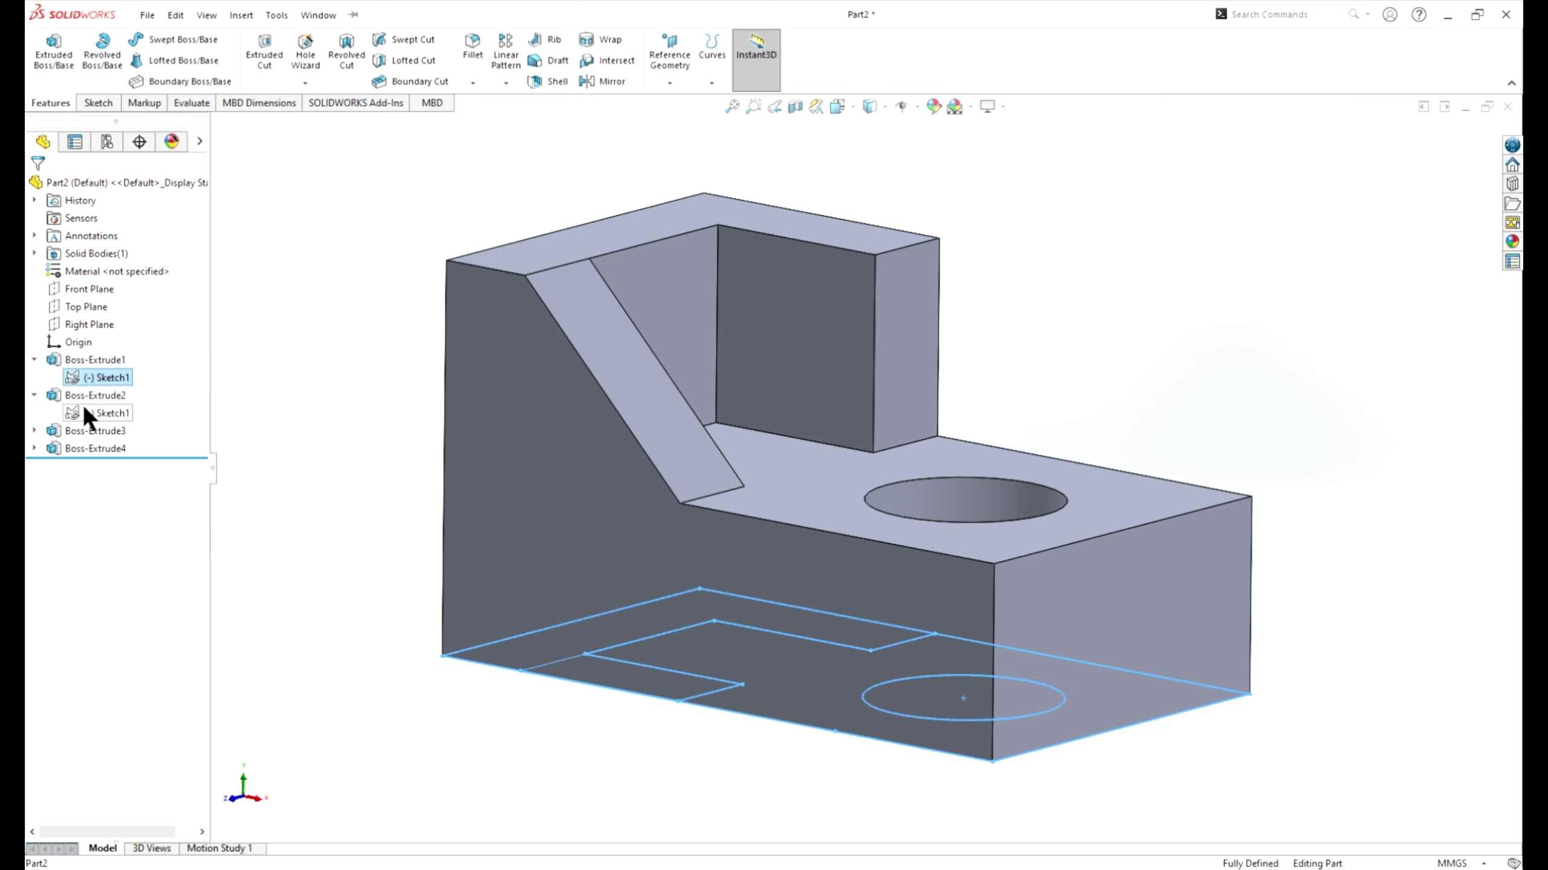
click(86, 432)
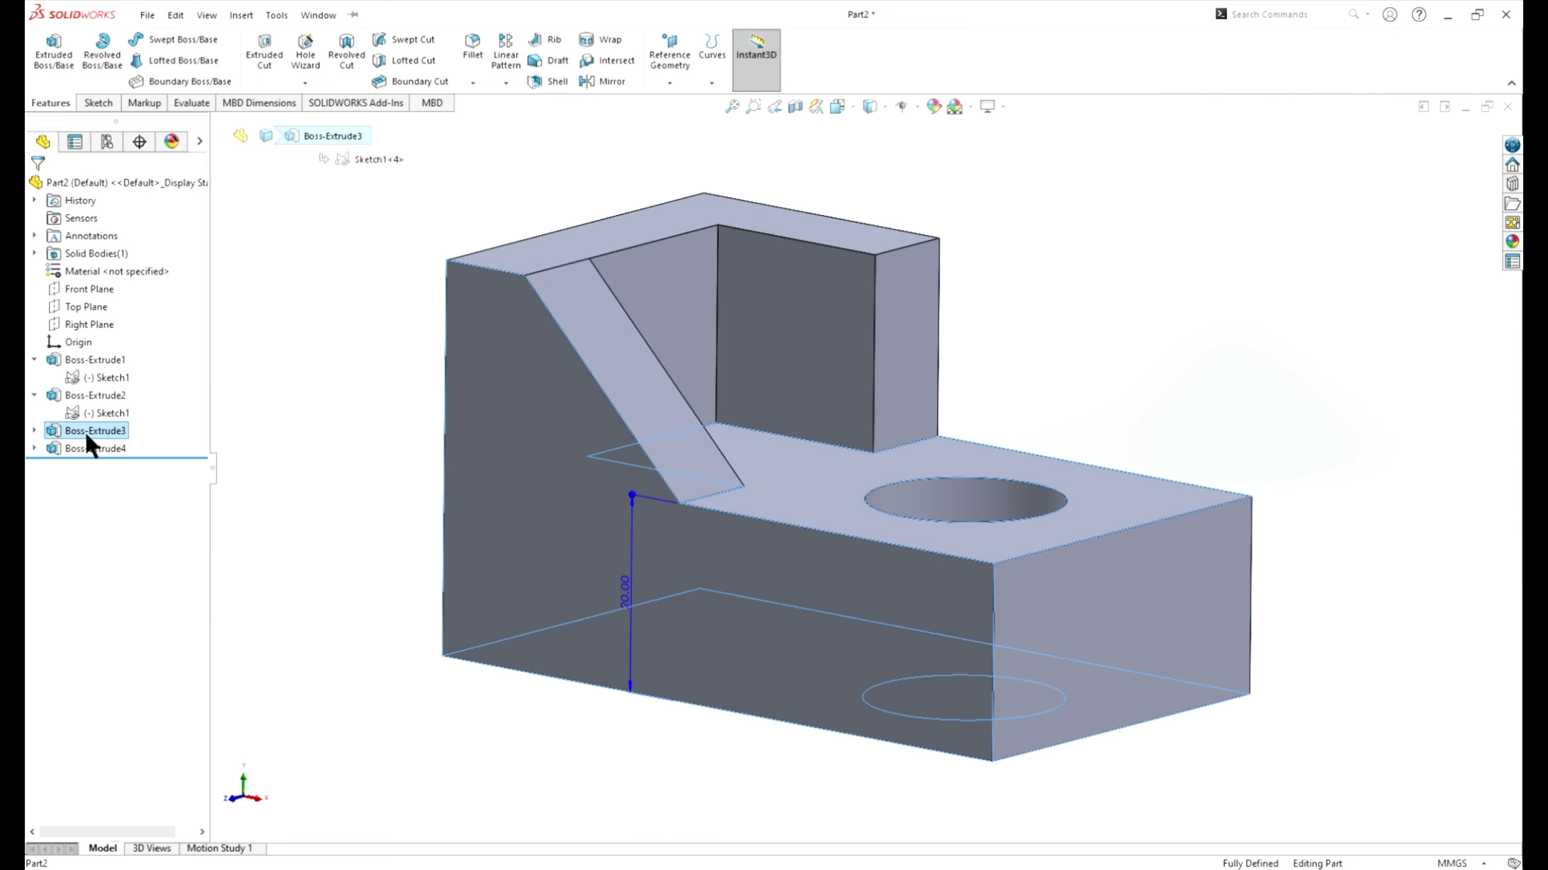
click(96, 449)
mouse_move(659, 511)
middle_down()
mouse_move(520, 541)
mouse_move(569, 664)
middle_up()
click(681, 494)
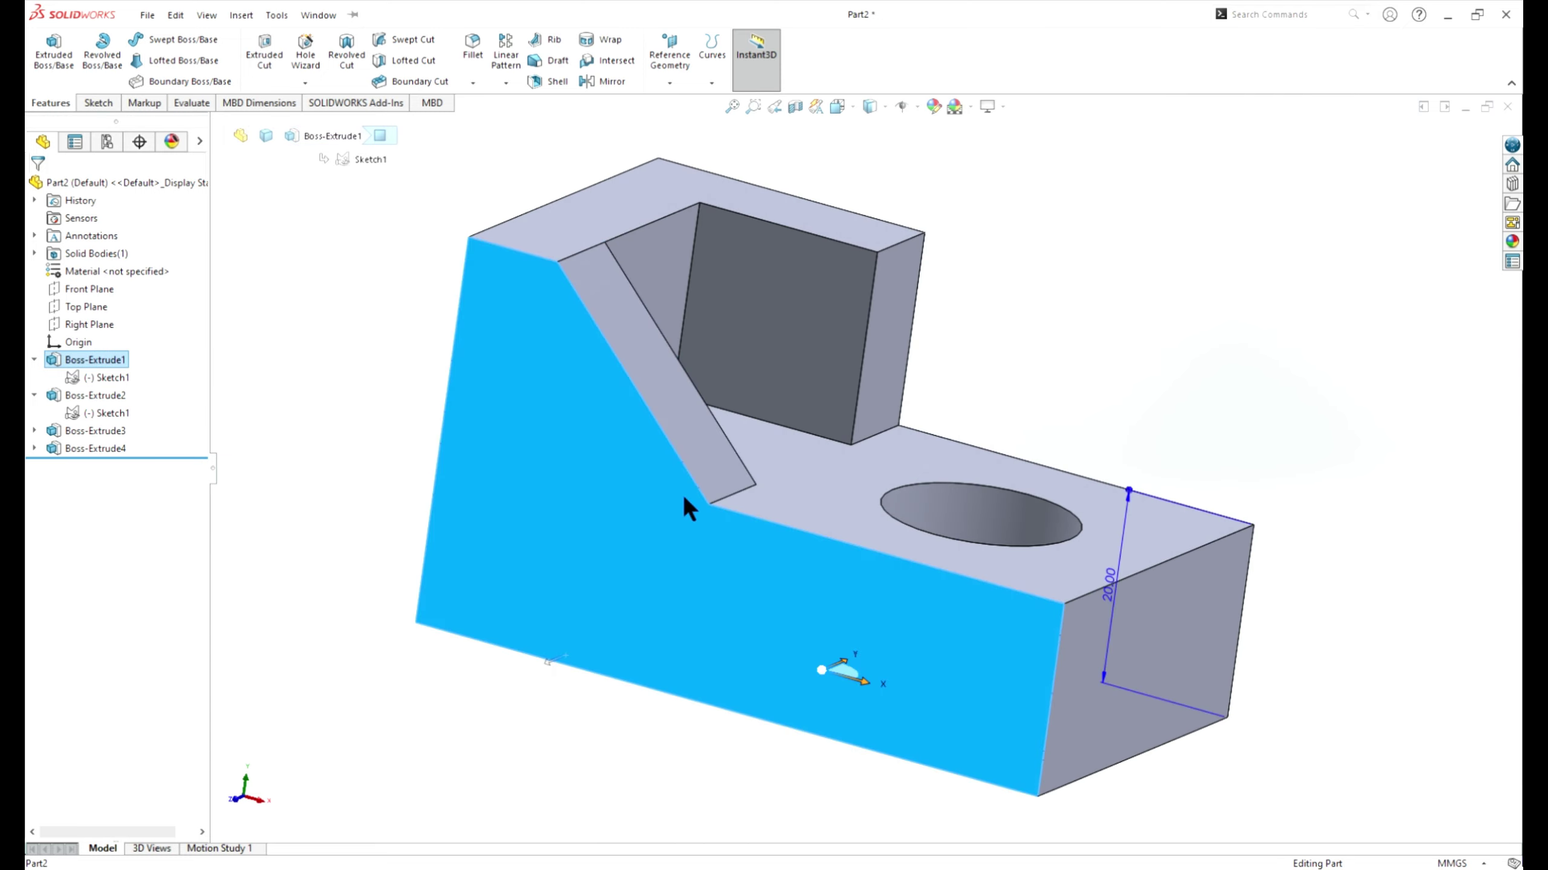
click(902, 456)
click(1098, 369)
mouse_move(1149, 332)
middle_down()
mouse_move(1060, 308)
mouse_move(1063, 286)
middle_up()
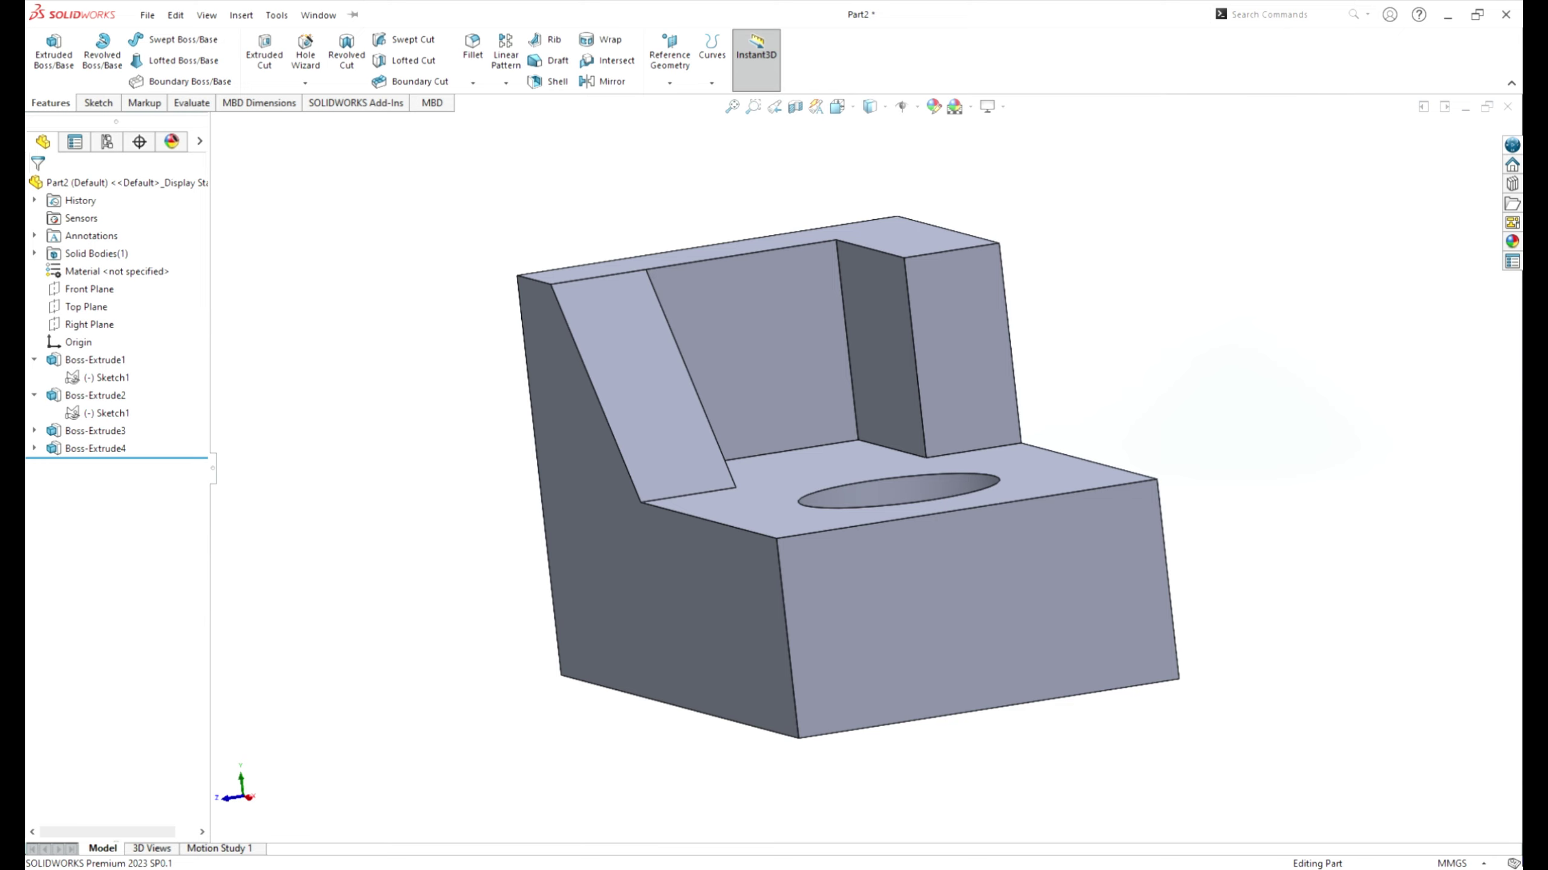